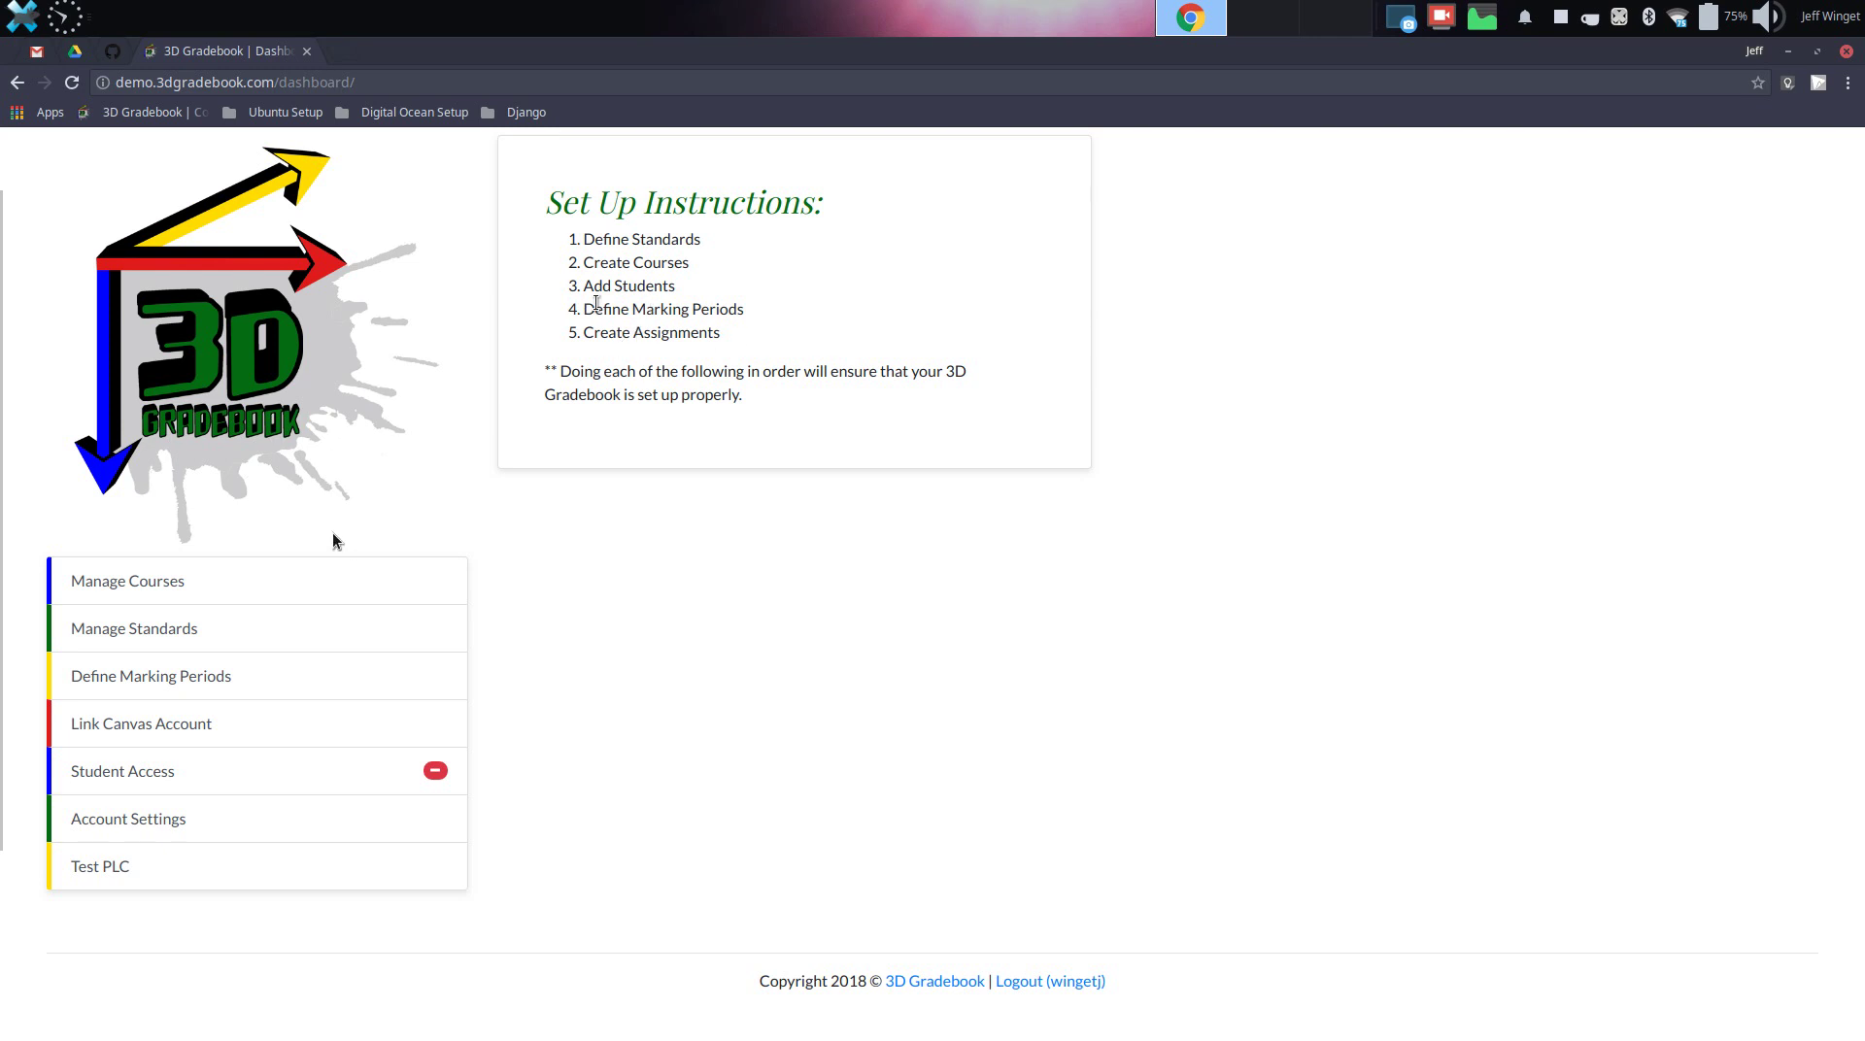
Open the Manage Standards page from the dashboard's left menu
left_click(141, 636)
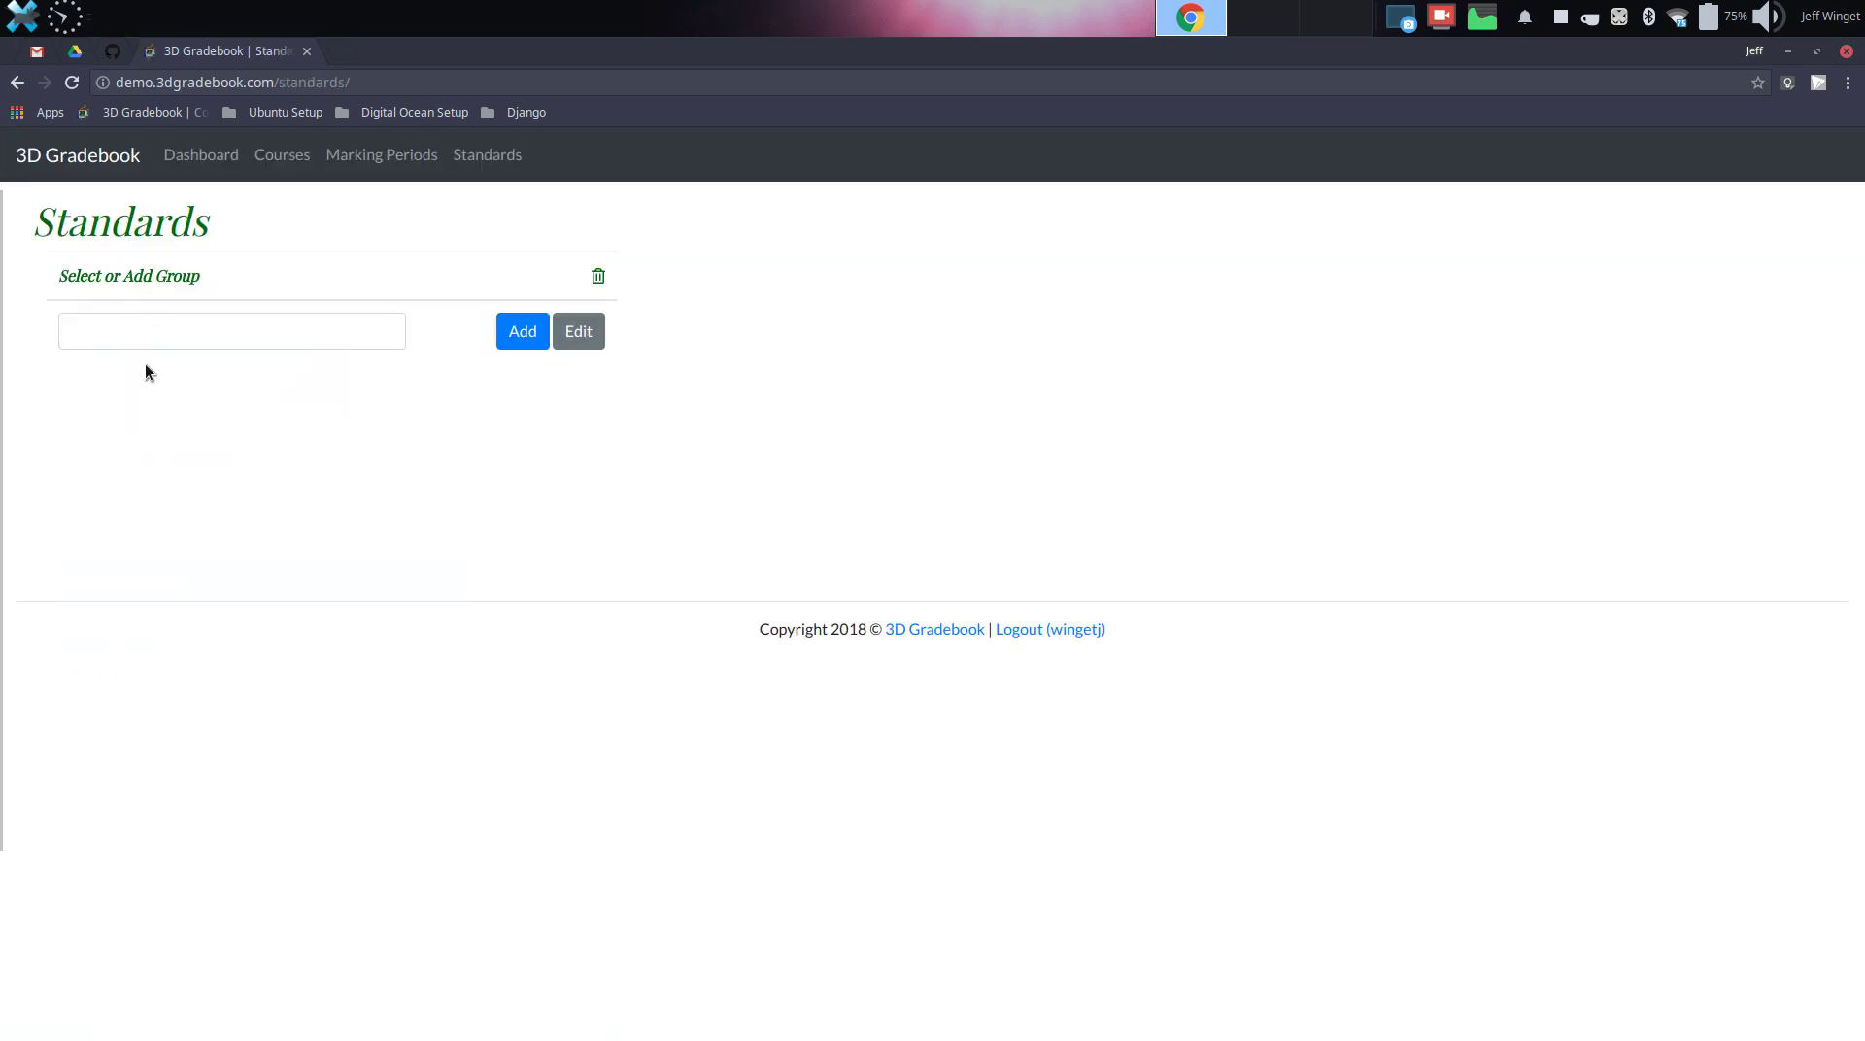
Create the Honors 10 standards group and open it
left_click(155, 334)
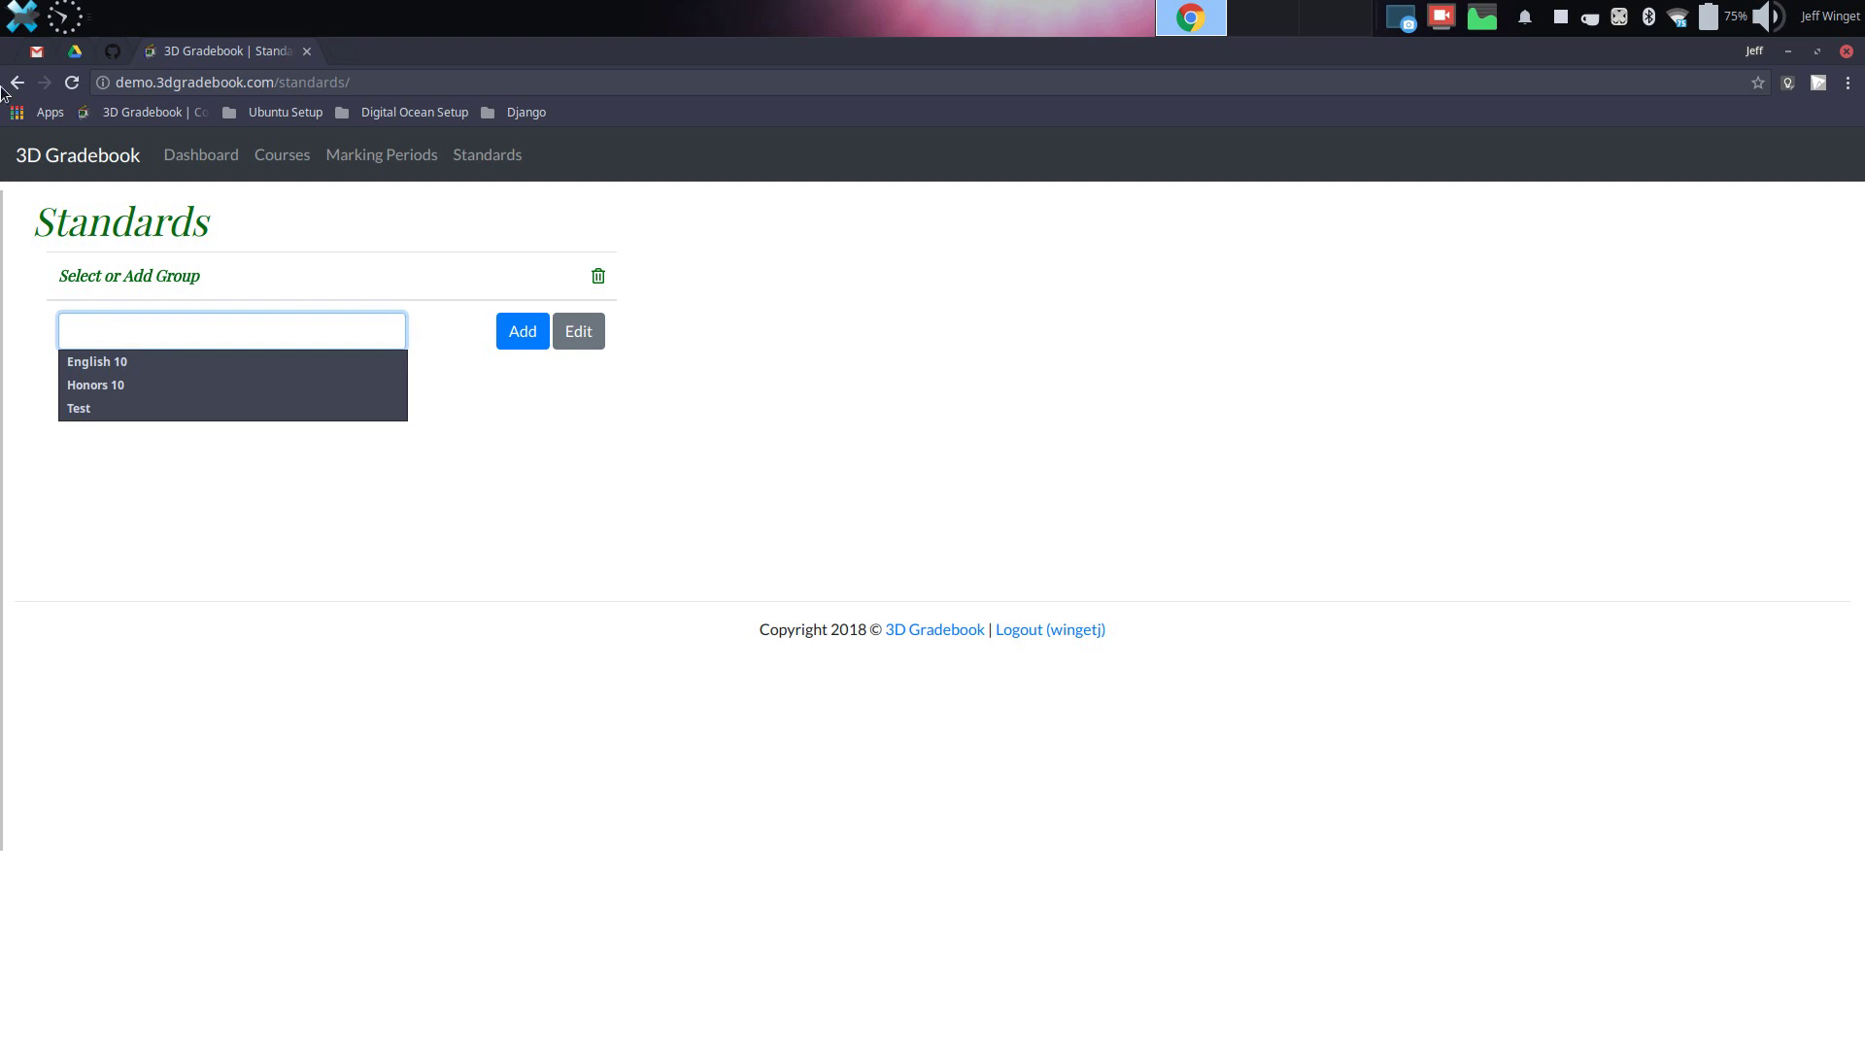
left_click(114, 387)
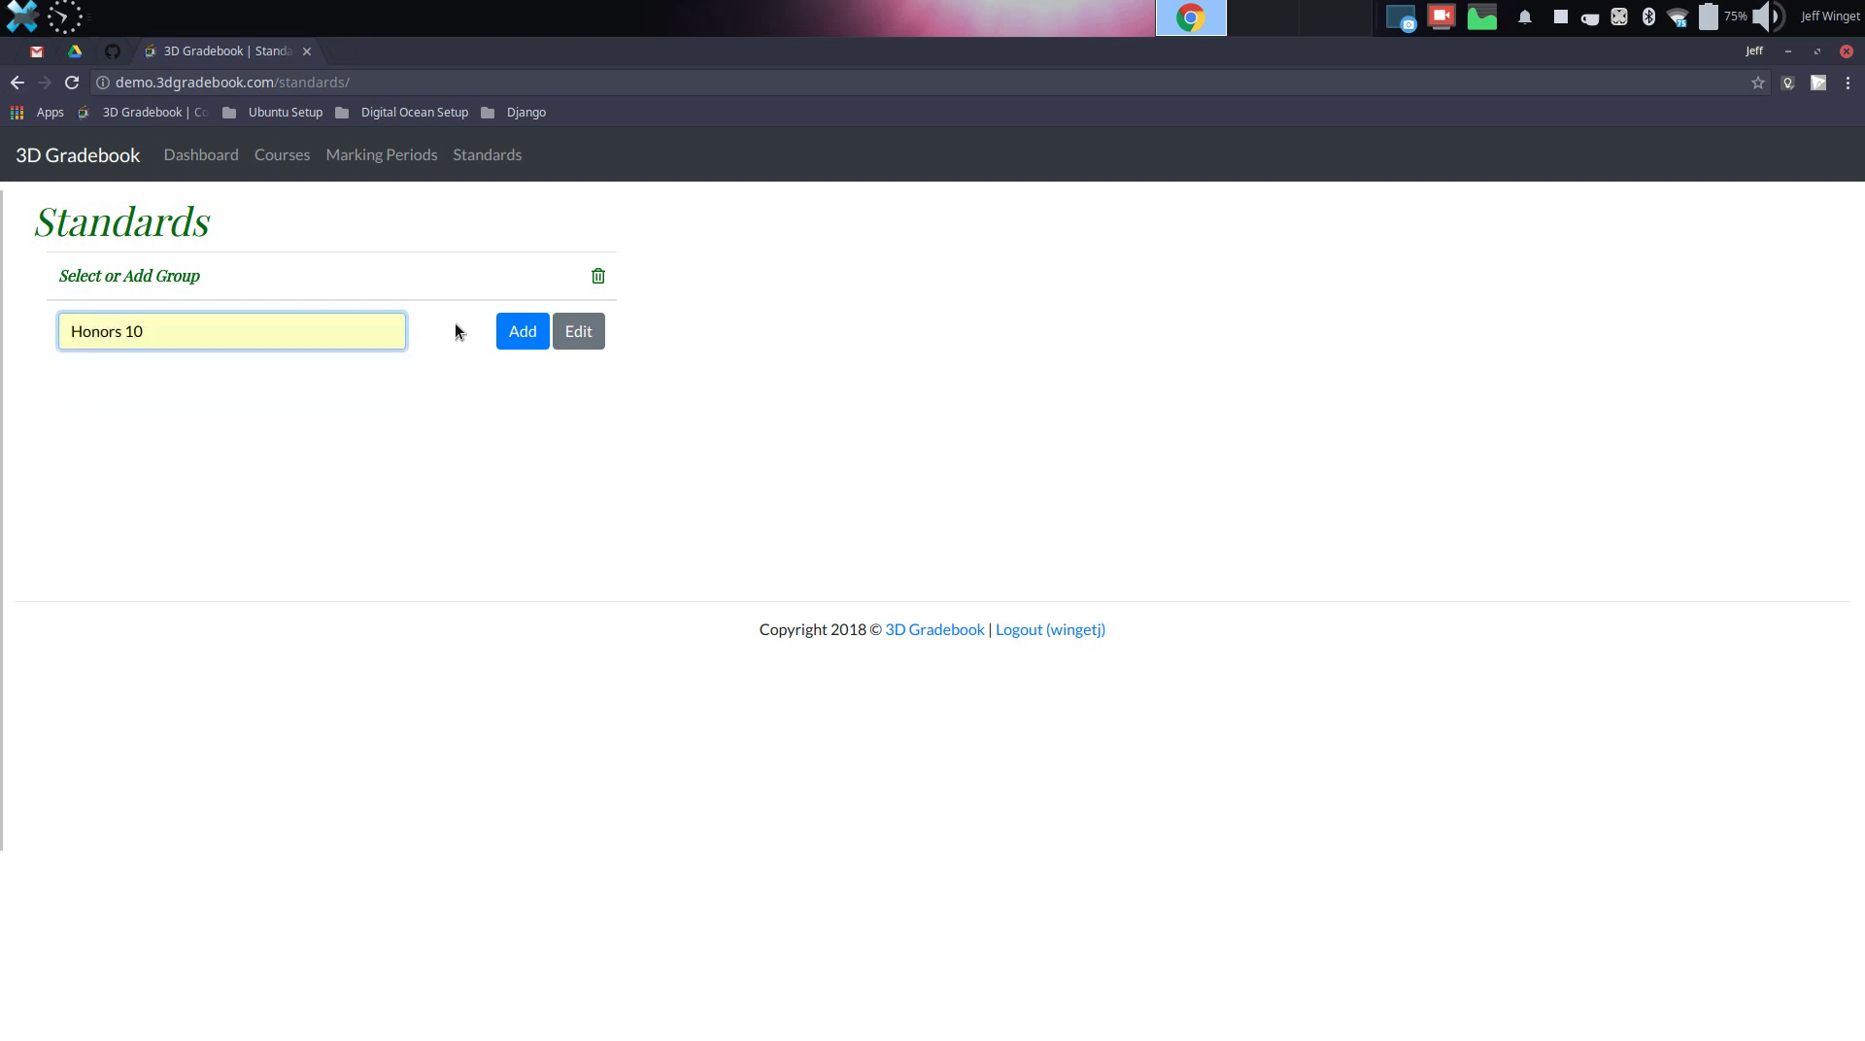
left_click(512, 336)
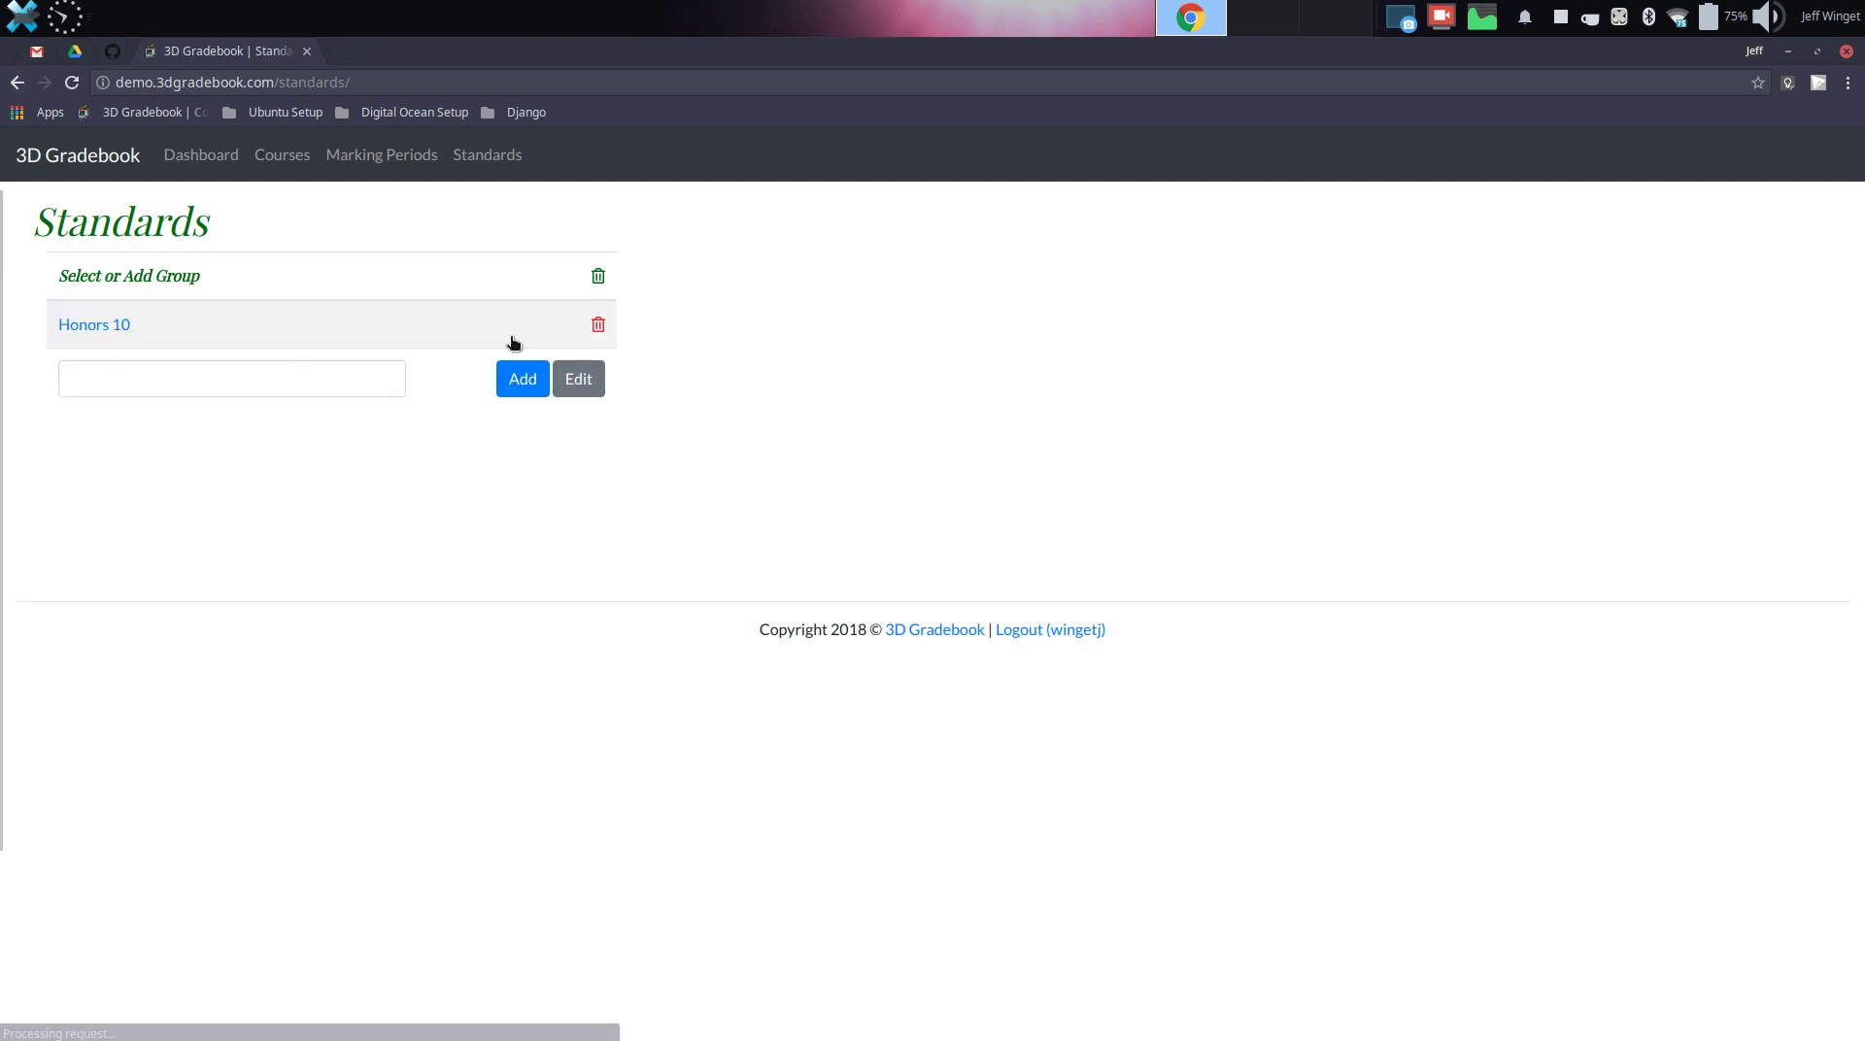
left_click(74, 331)
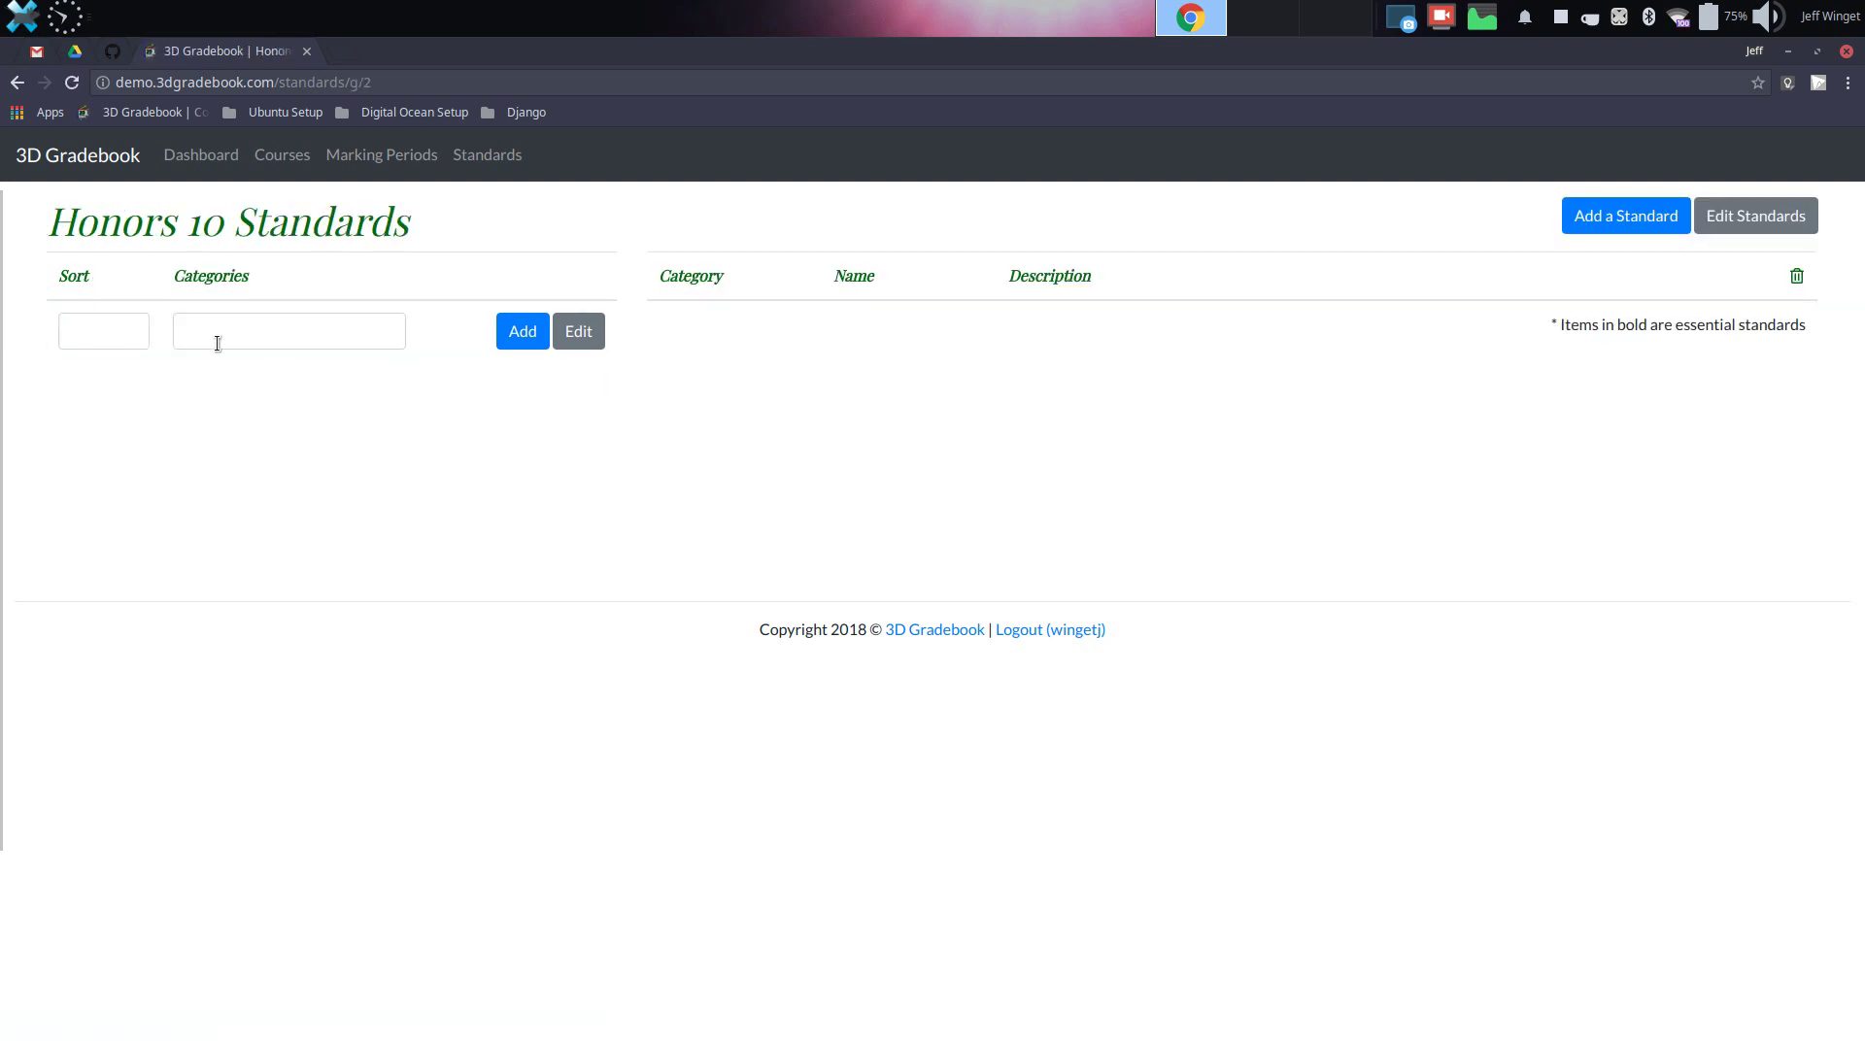
Add the category Reading with sort position 1
left_click(216, 343)
key("Down")
key("Return")
left_click(109, 333)
type("1")
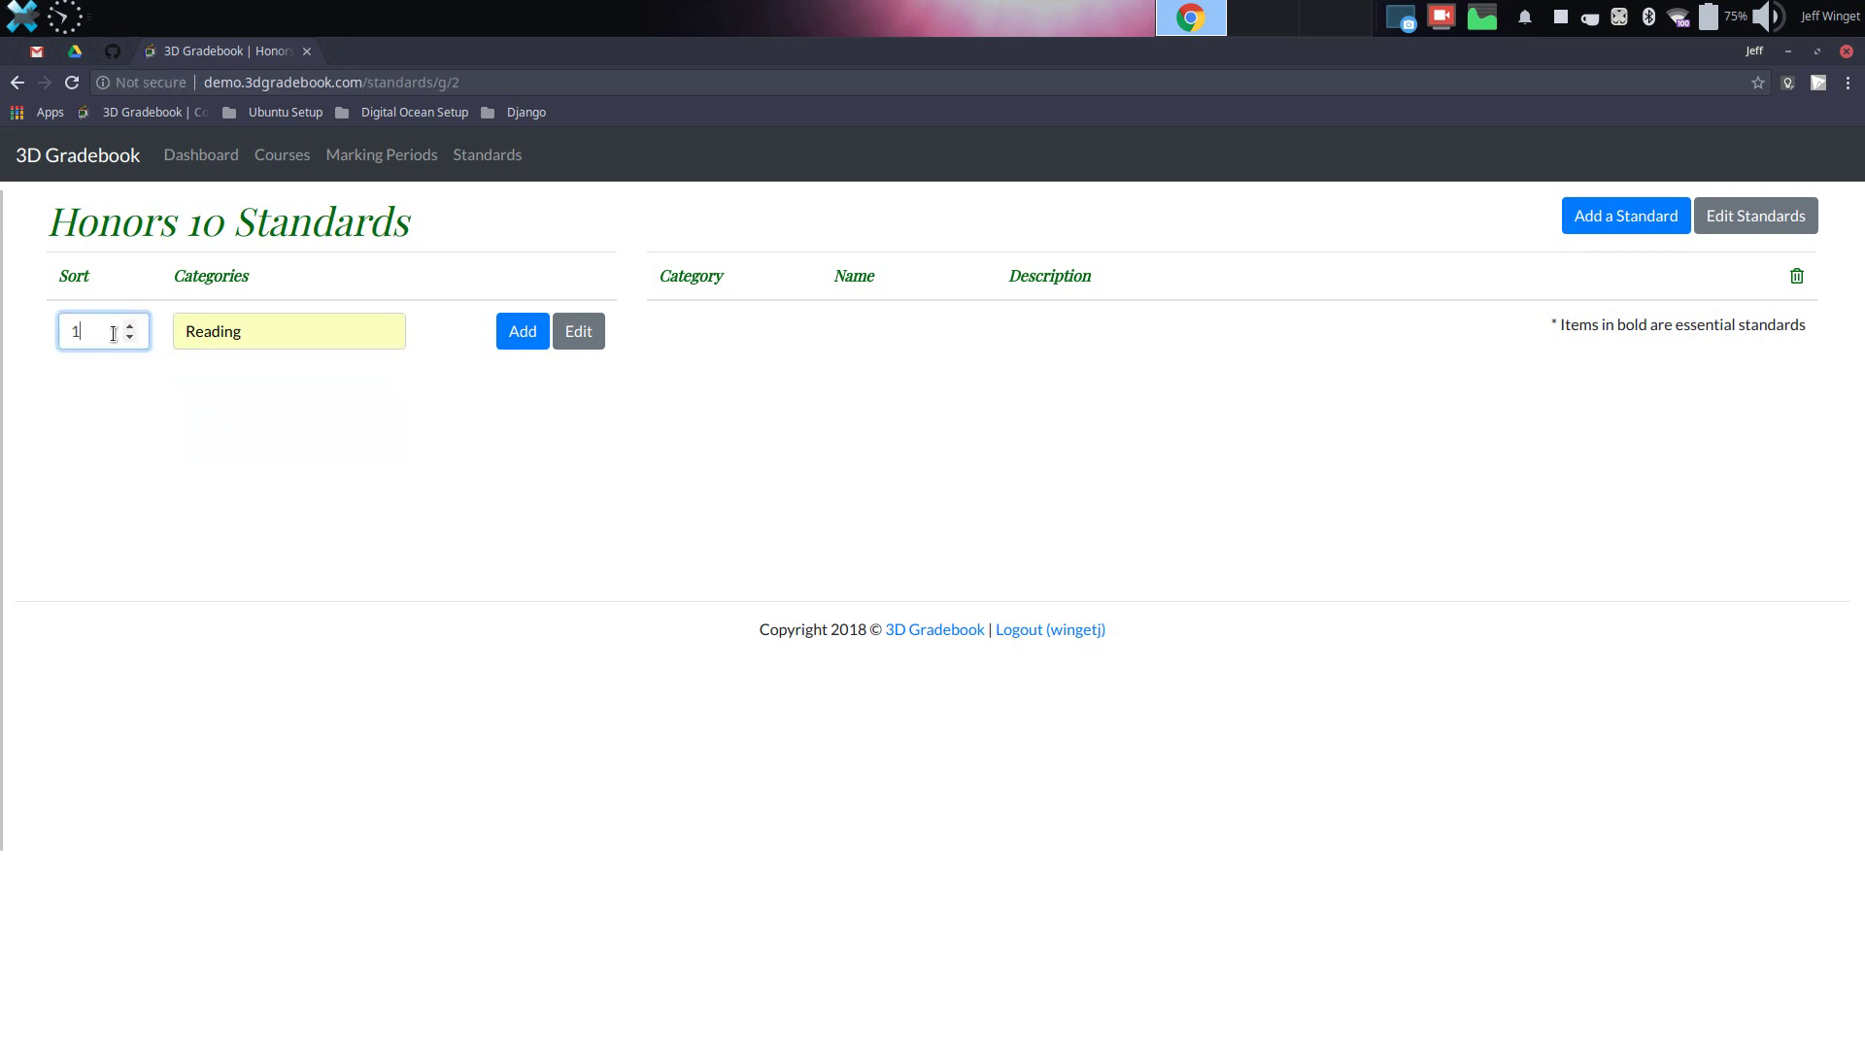
left_click(512, 340)
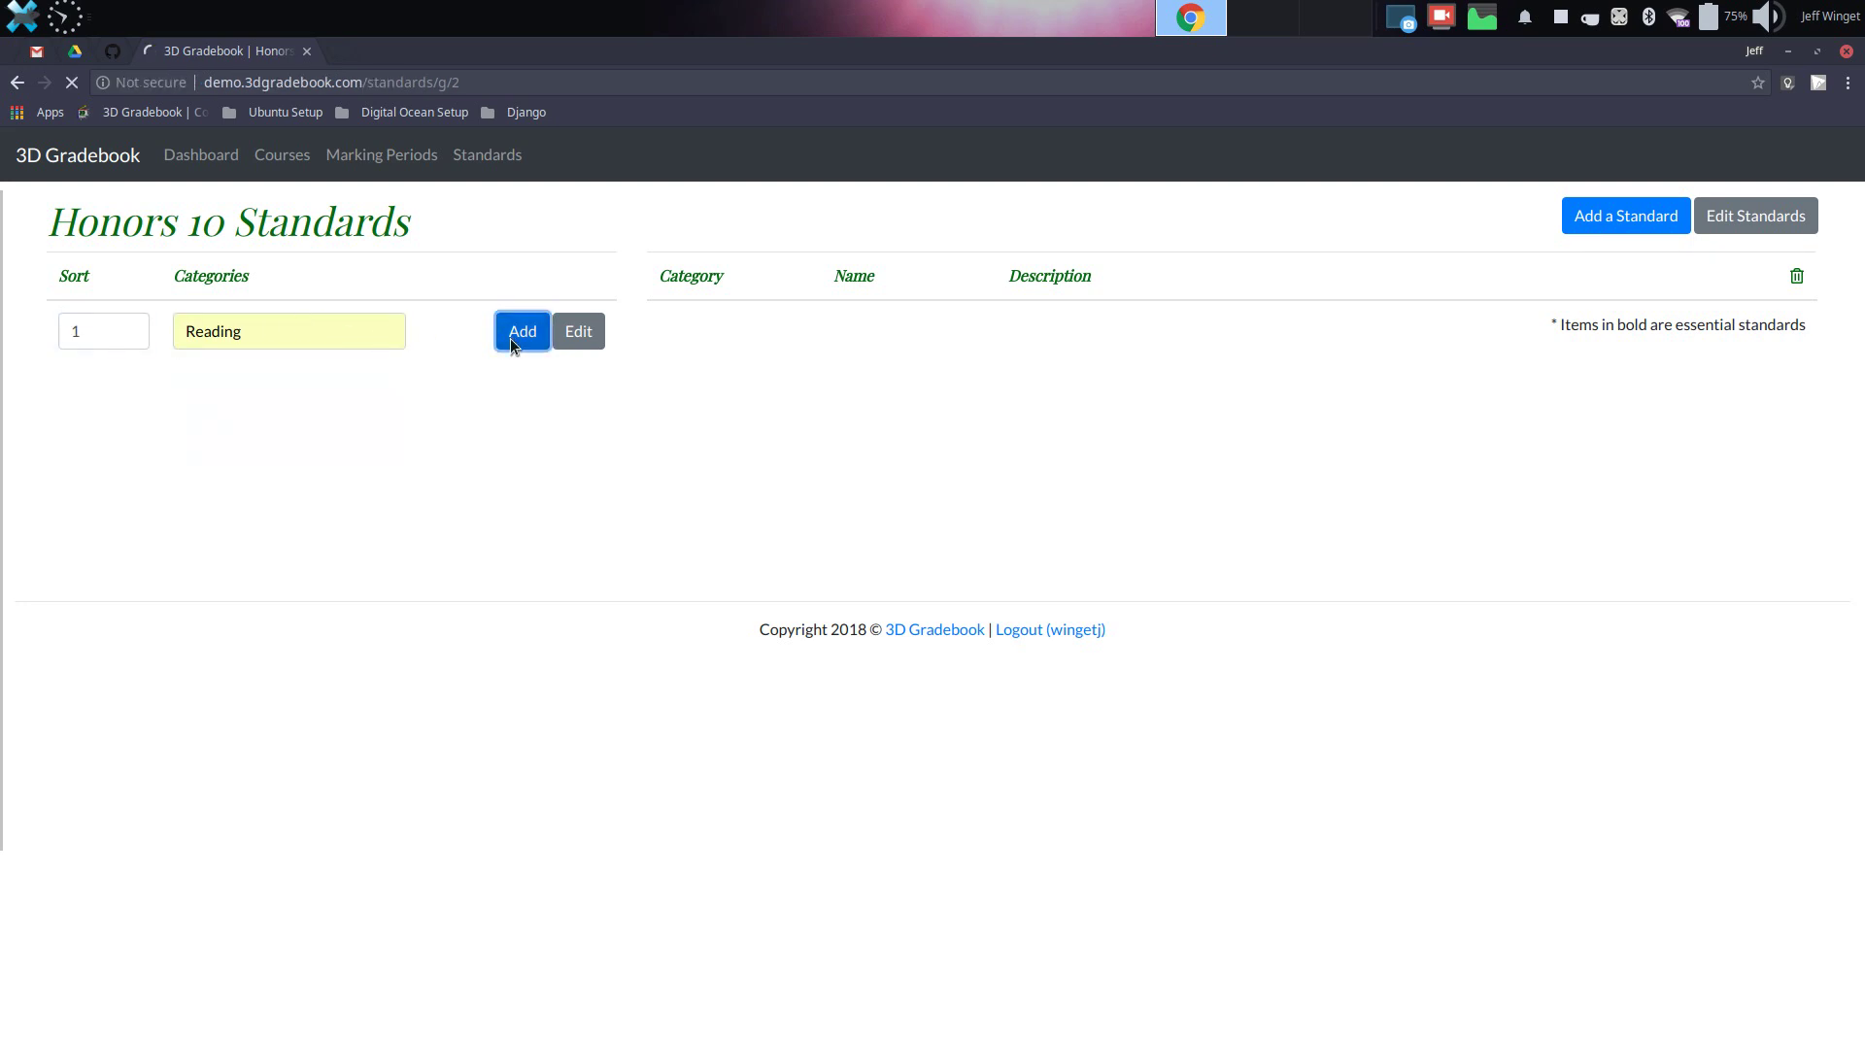
Add the category Writing with sort position 2
left_click(74, 381)
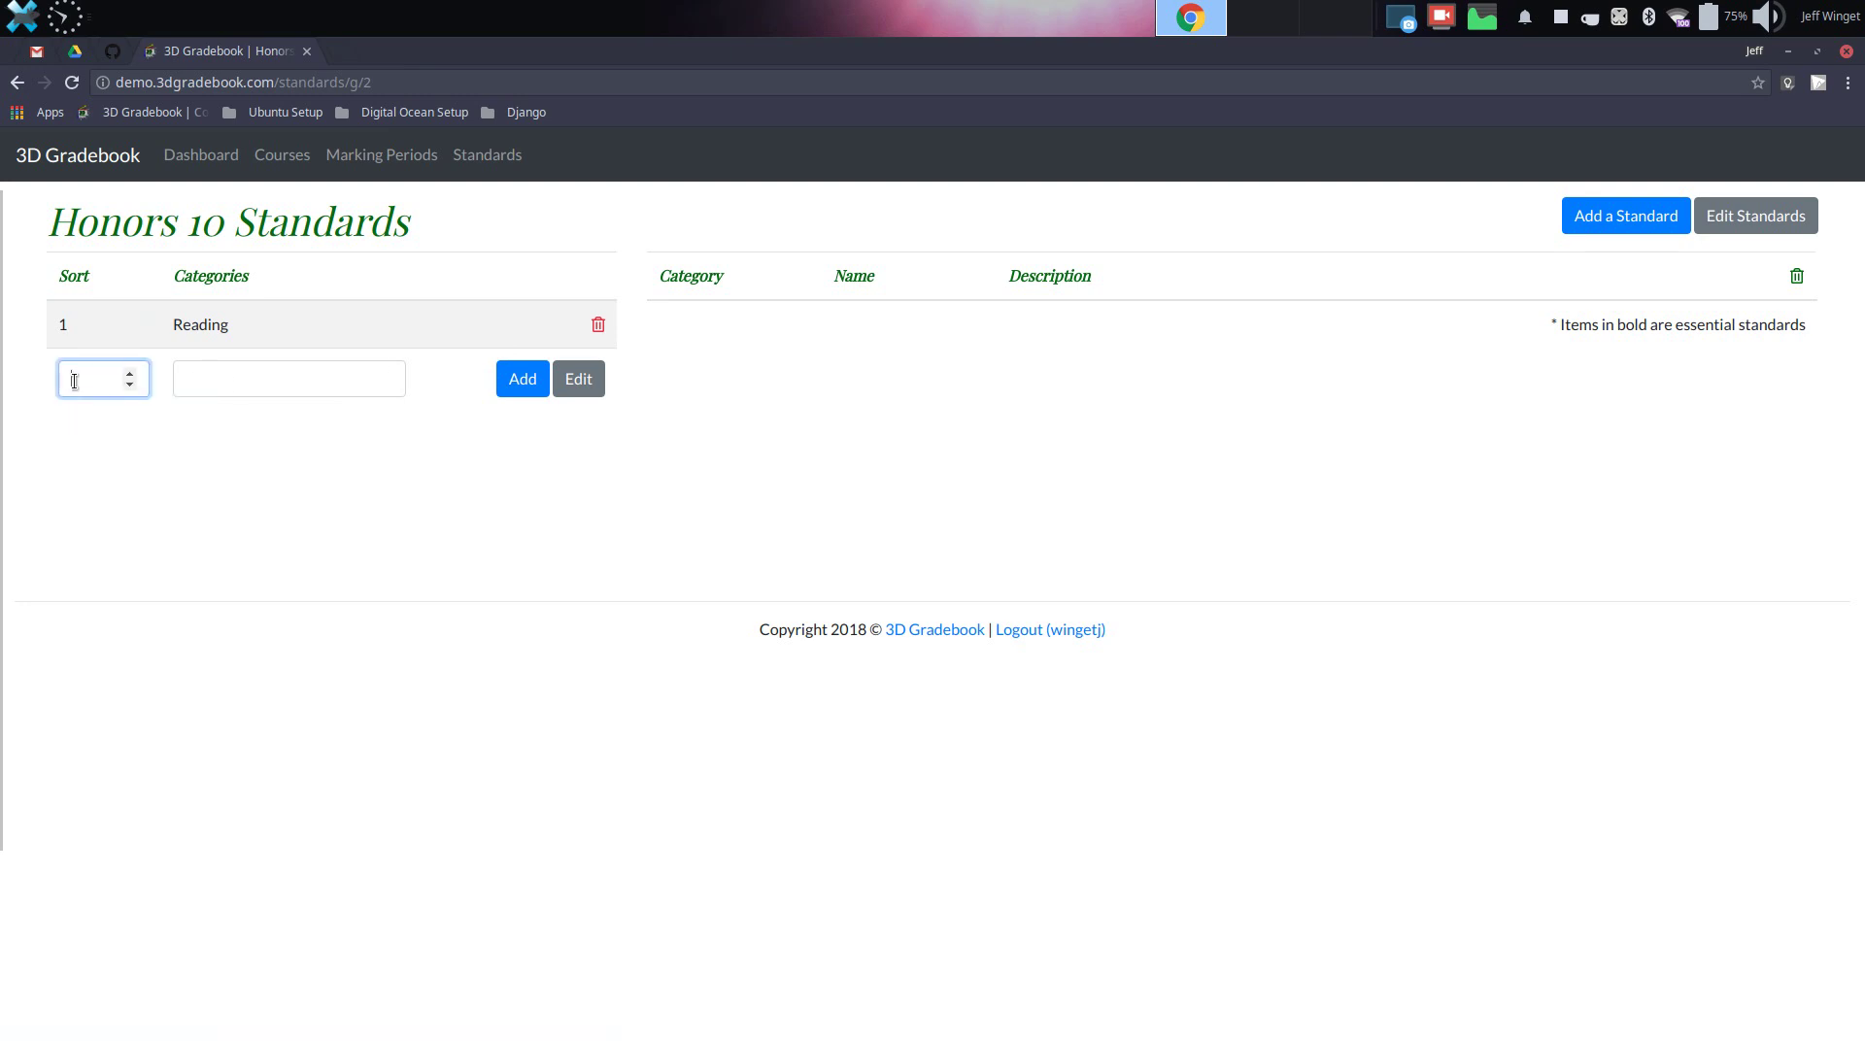
type("2")
left_click(255, 386)
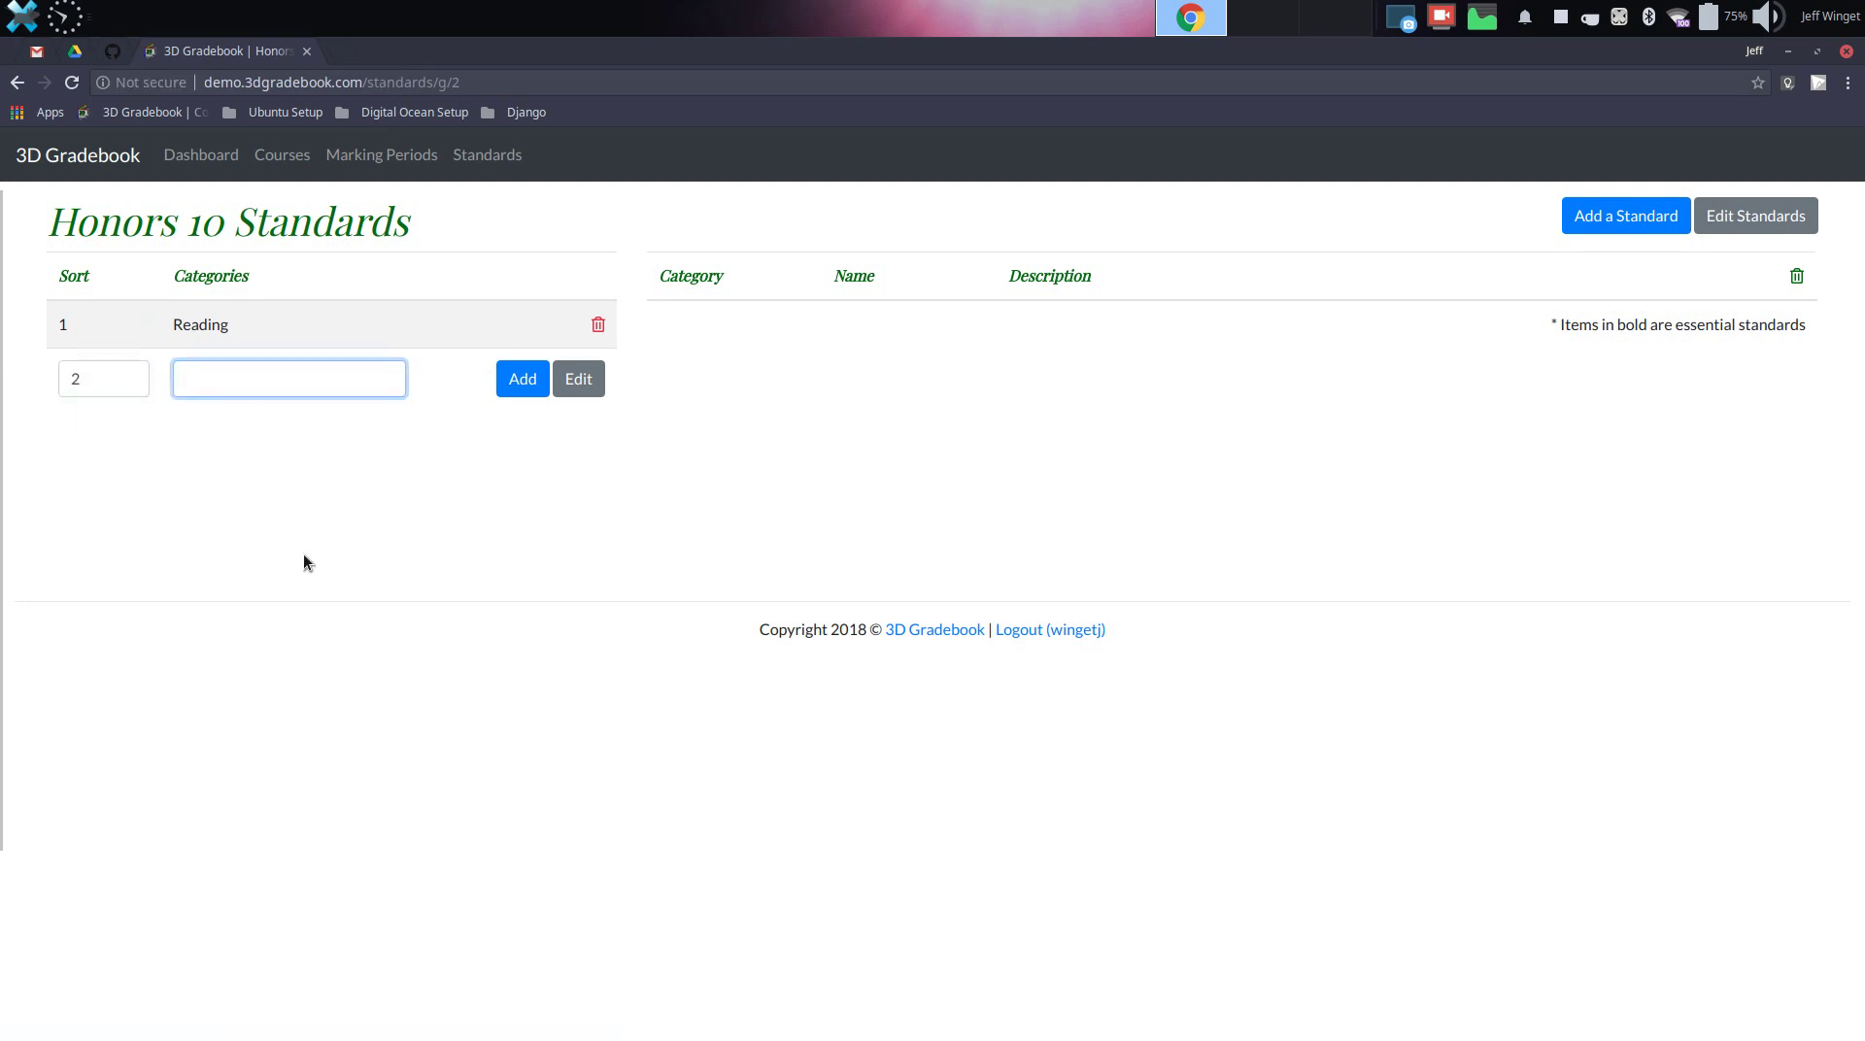
type("Wr")
key("Down")
key("Return")
left_click(523, 378)
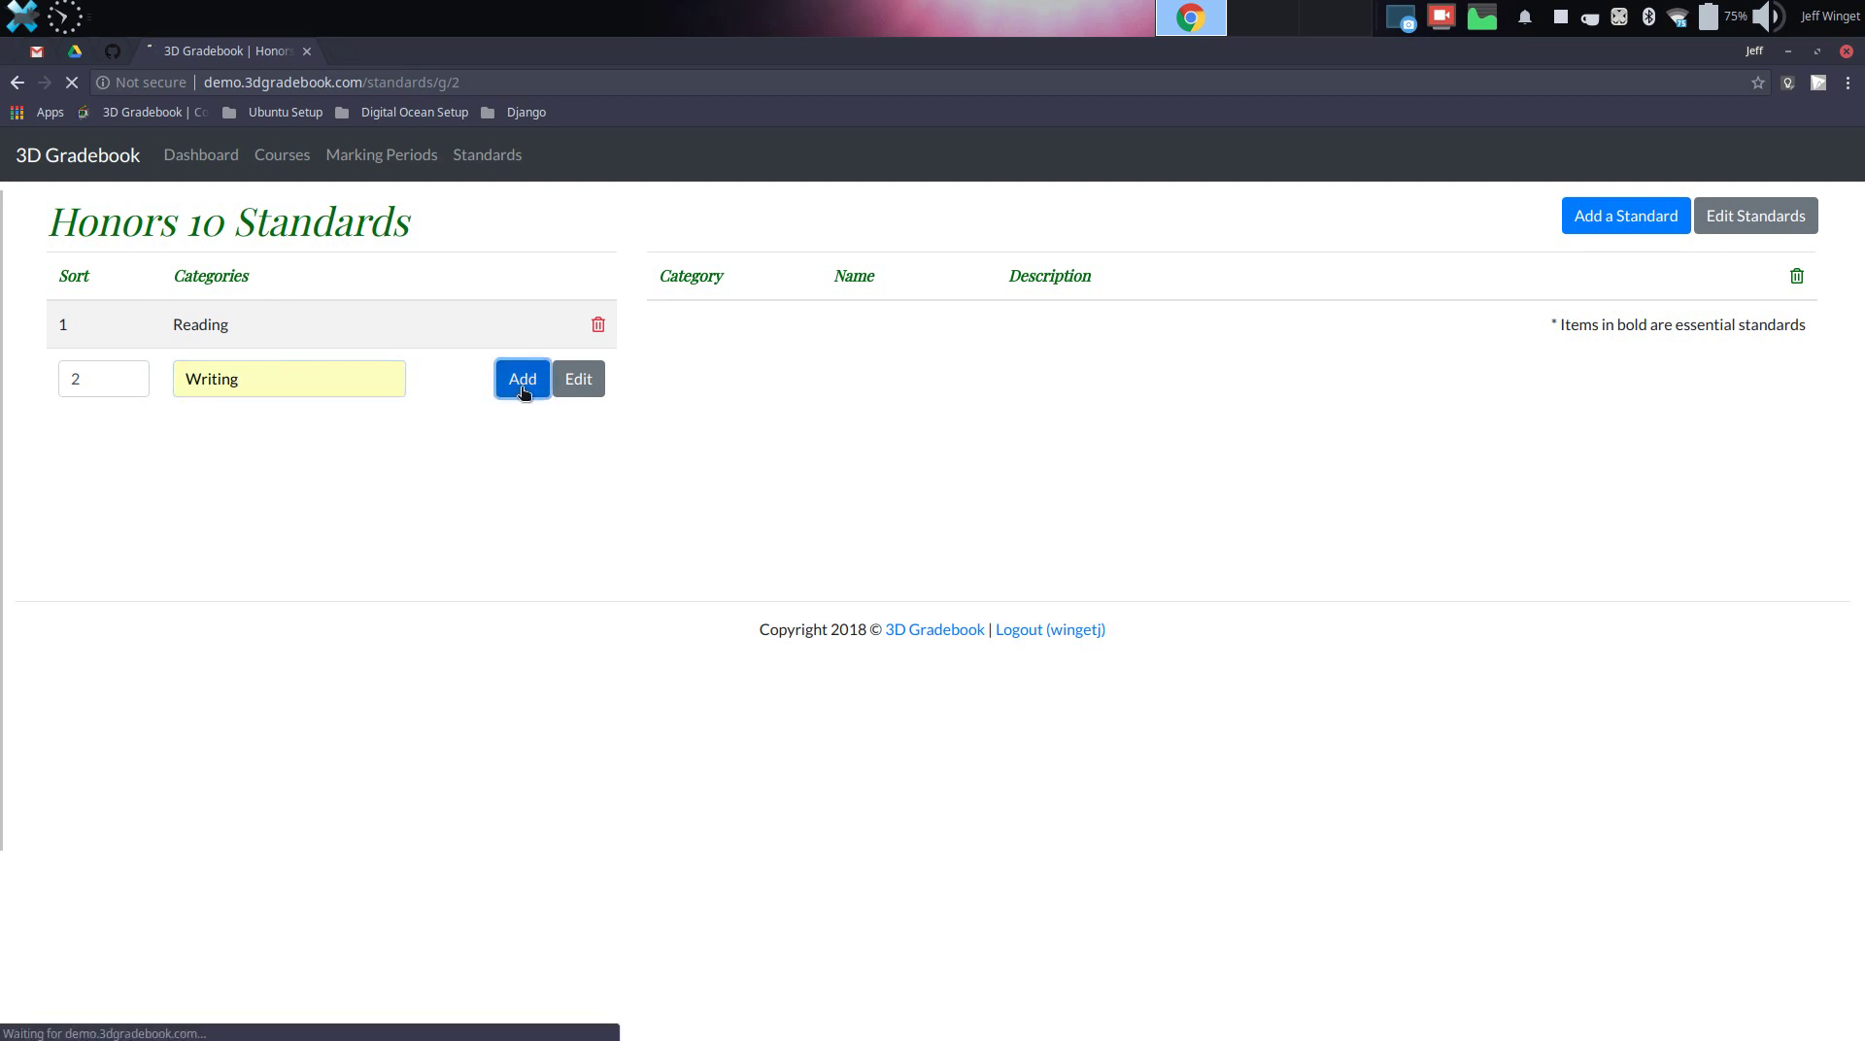
Add essential Reading standard R1: 'I can read and comprehend what I read.'
left_click(1649, 220)
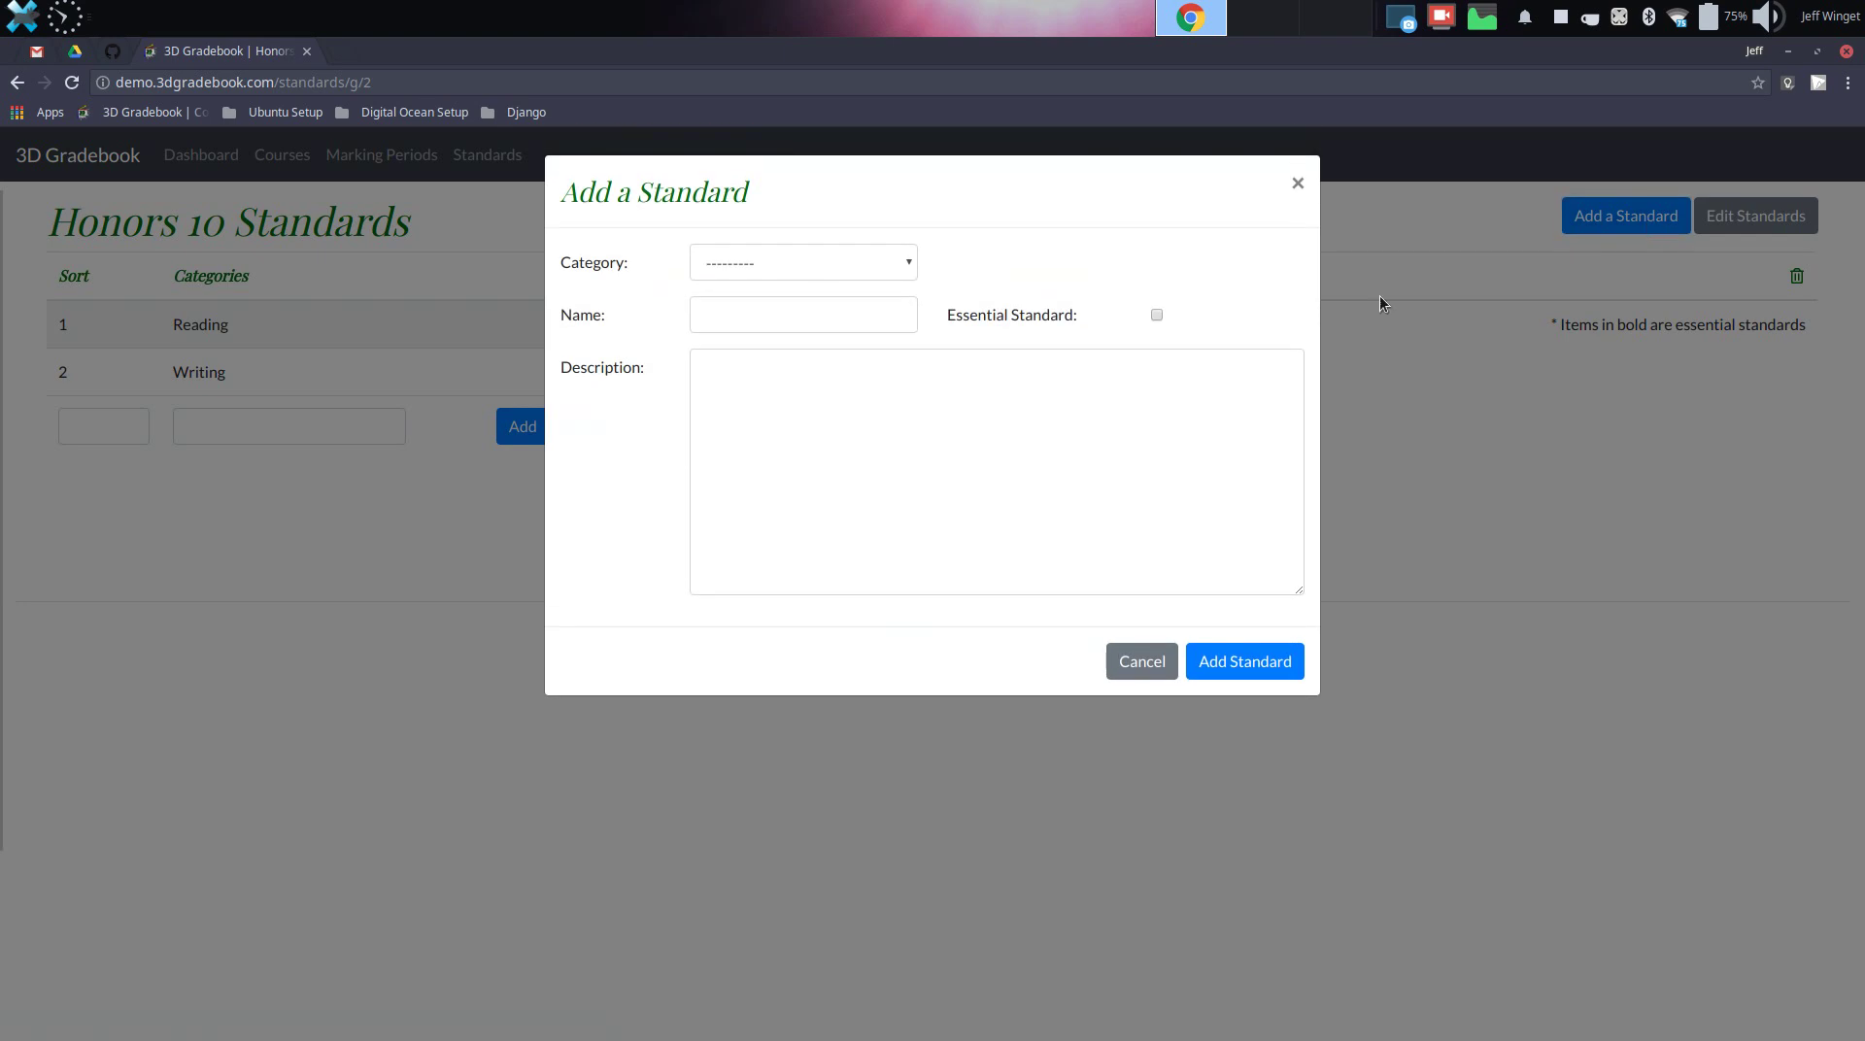
left_click(894, 268)
left_click(857, 309)
left_click(856, 309)
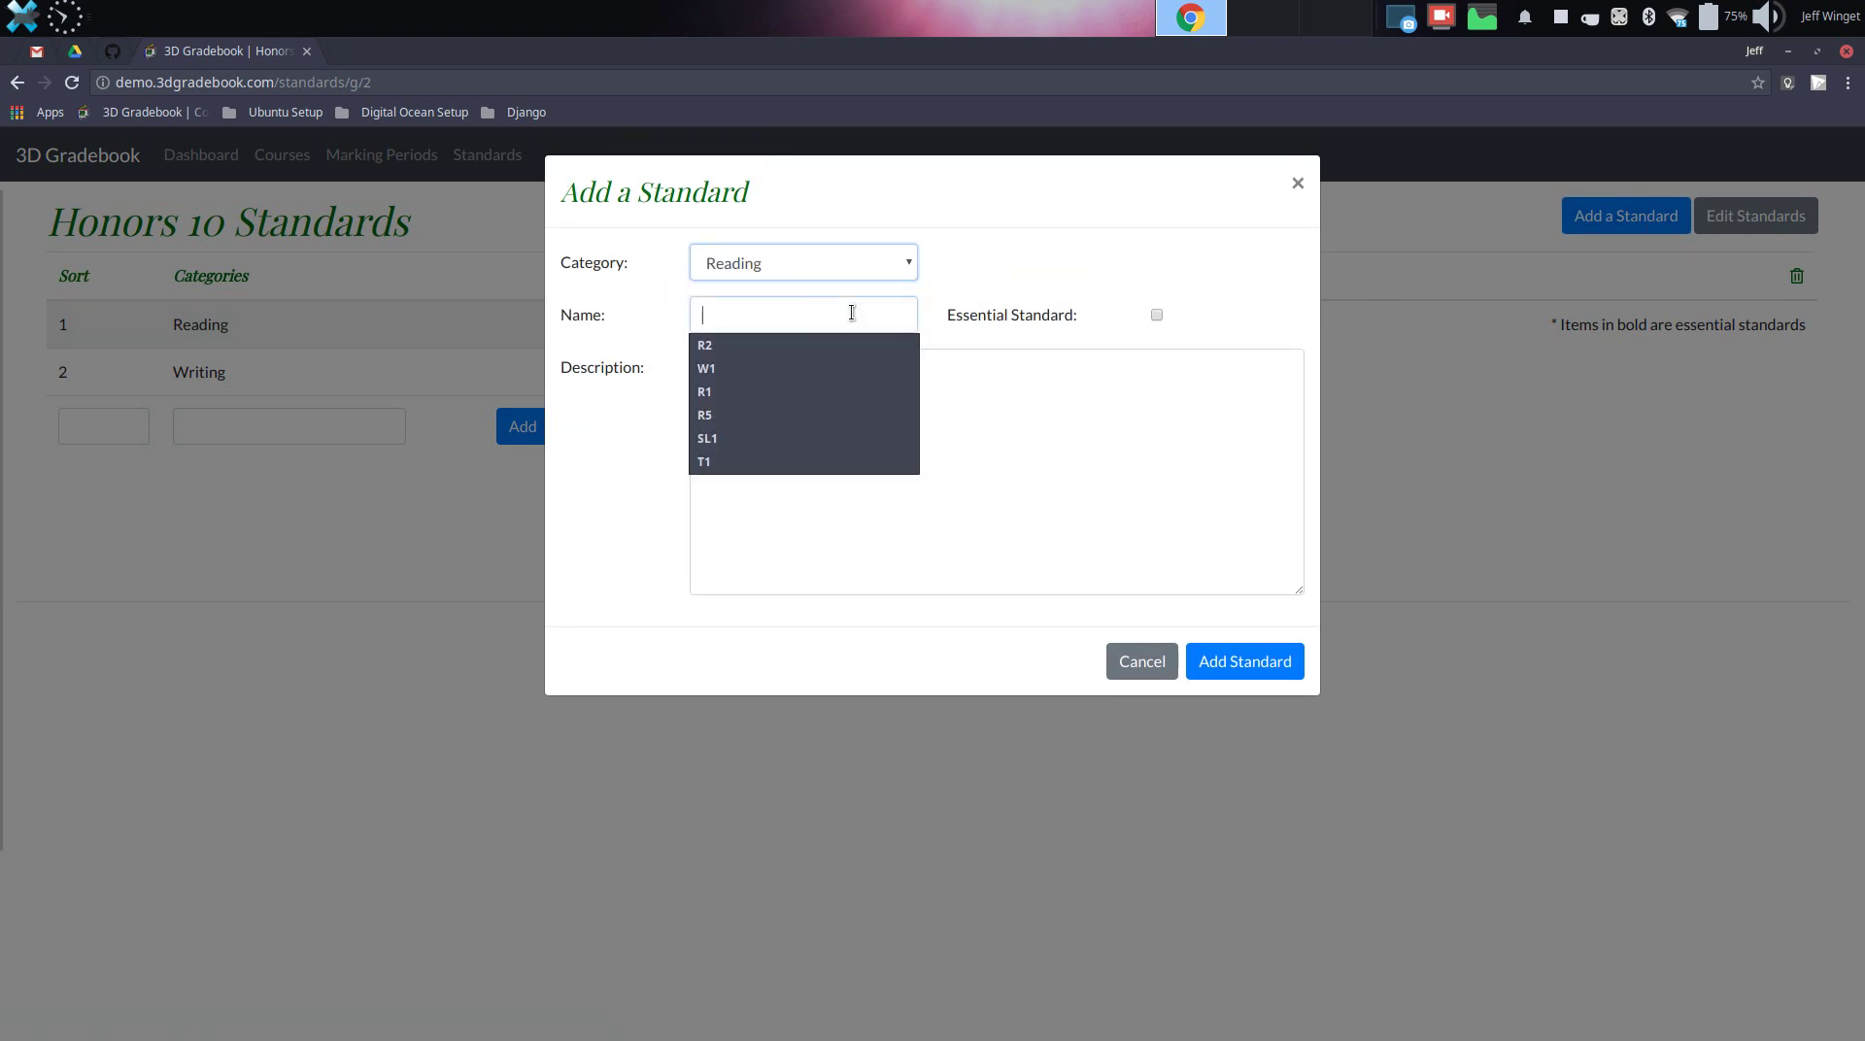
left_click(755, 390)
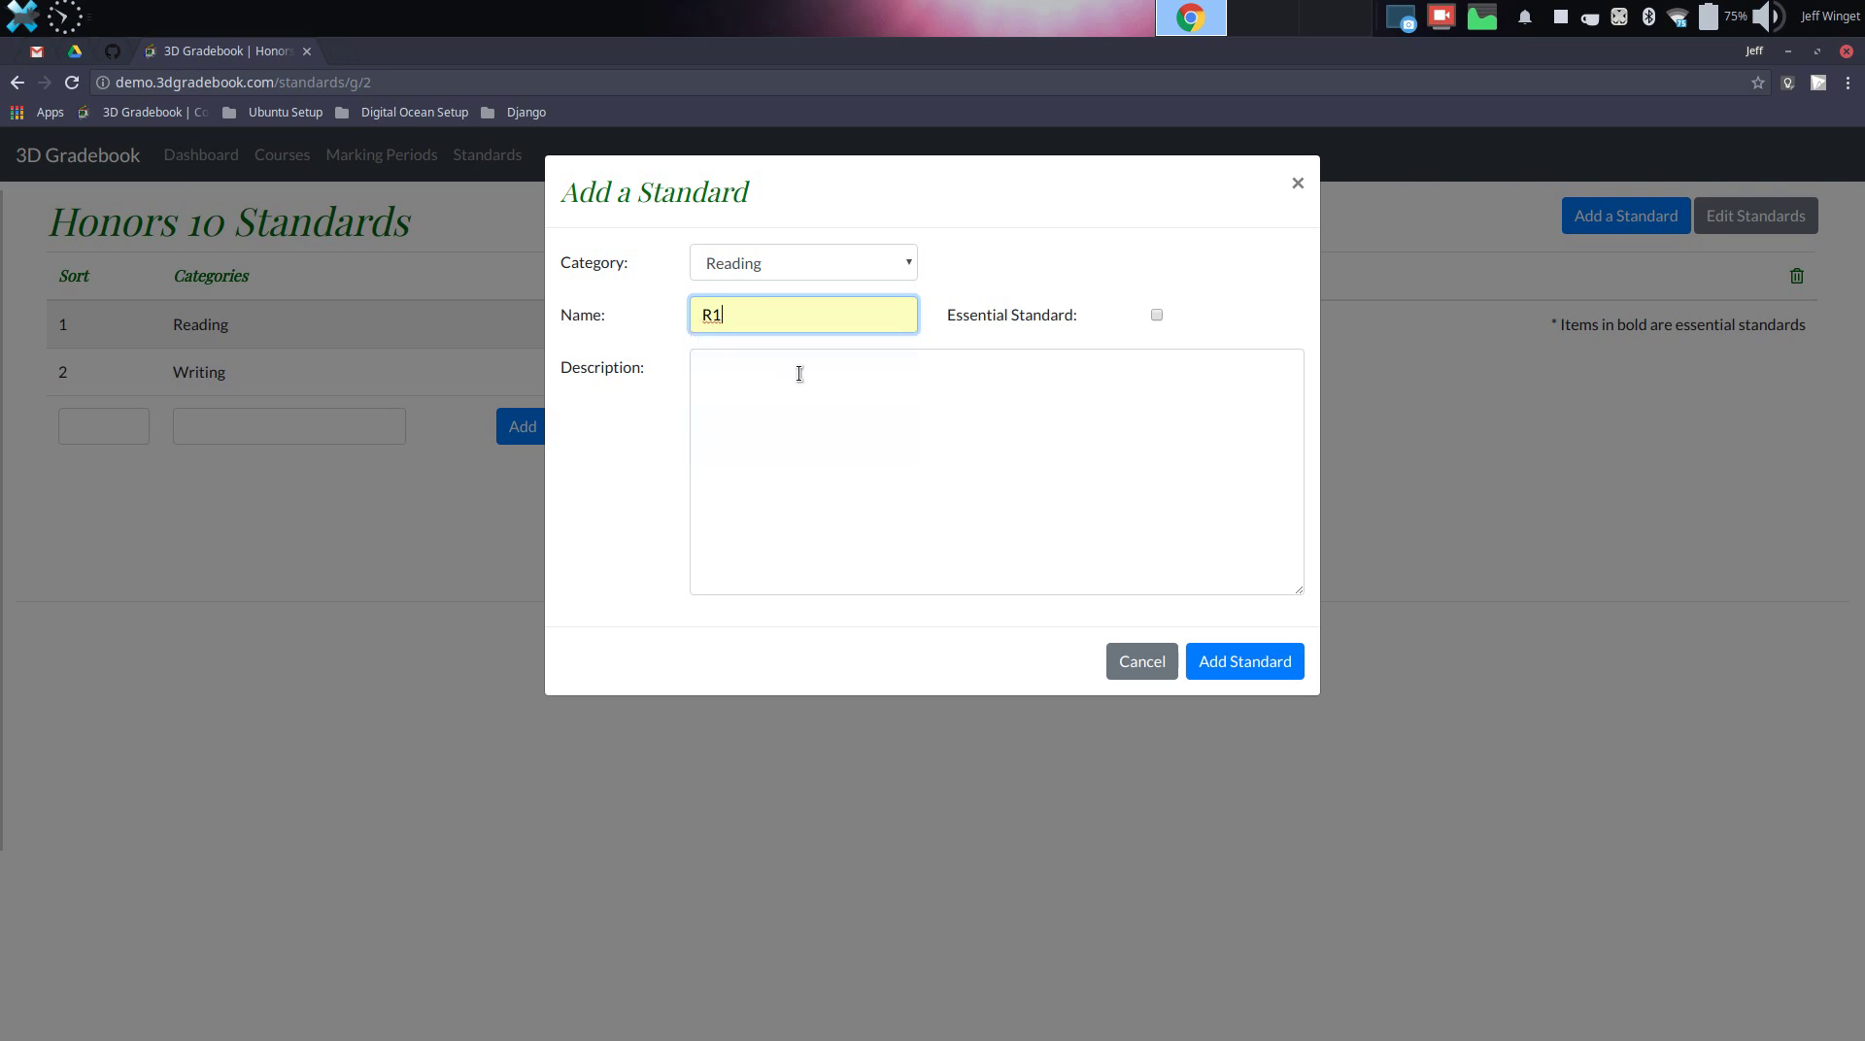
left_click(797, 378)
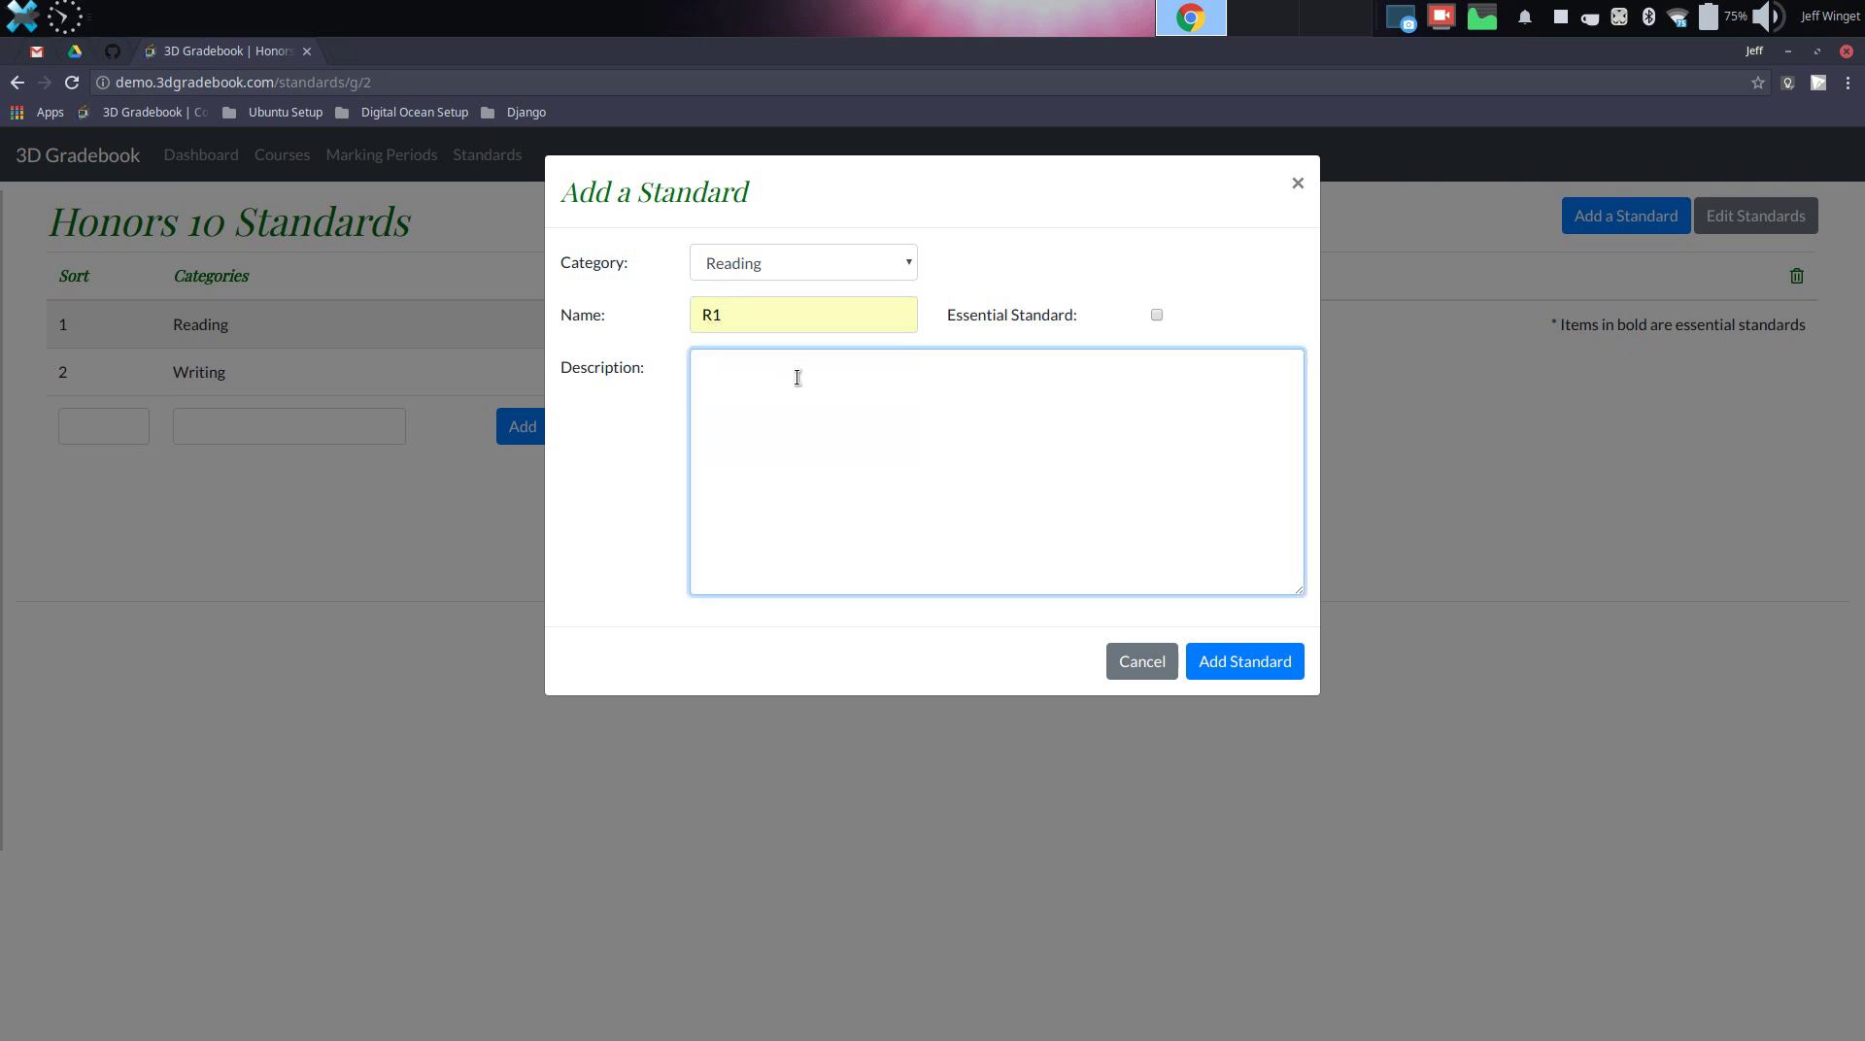
type("I can read and comprehend what I read.")
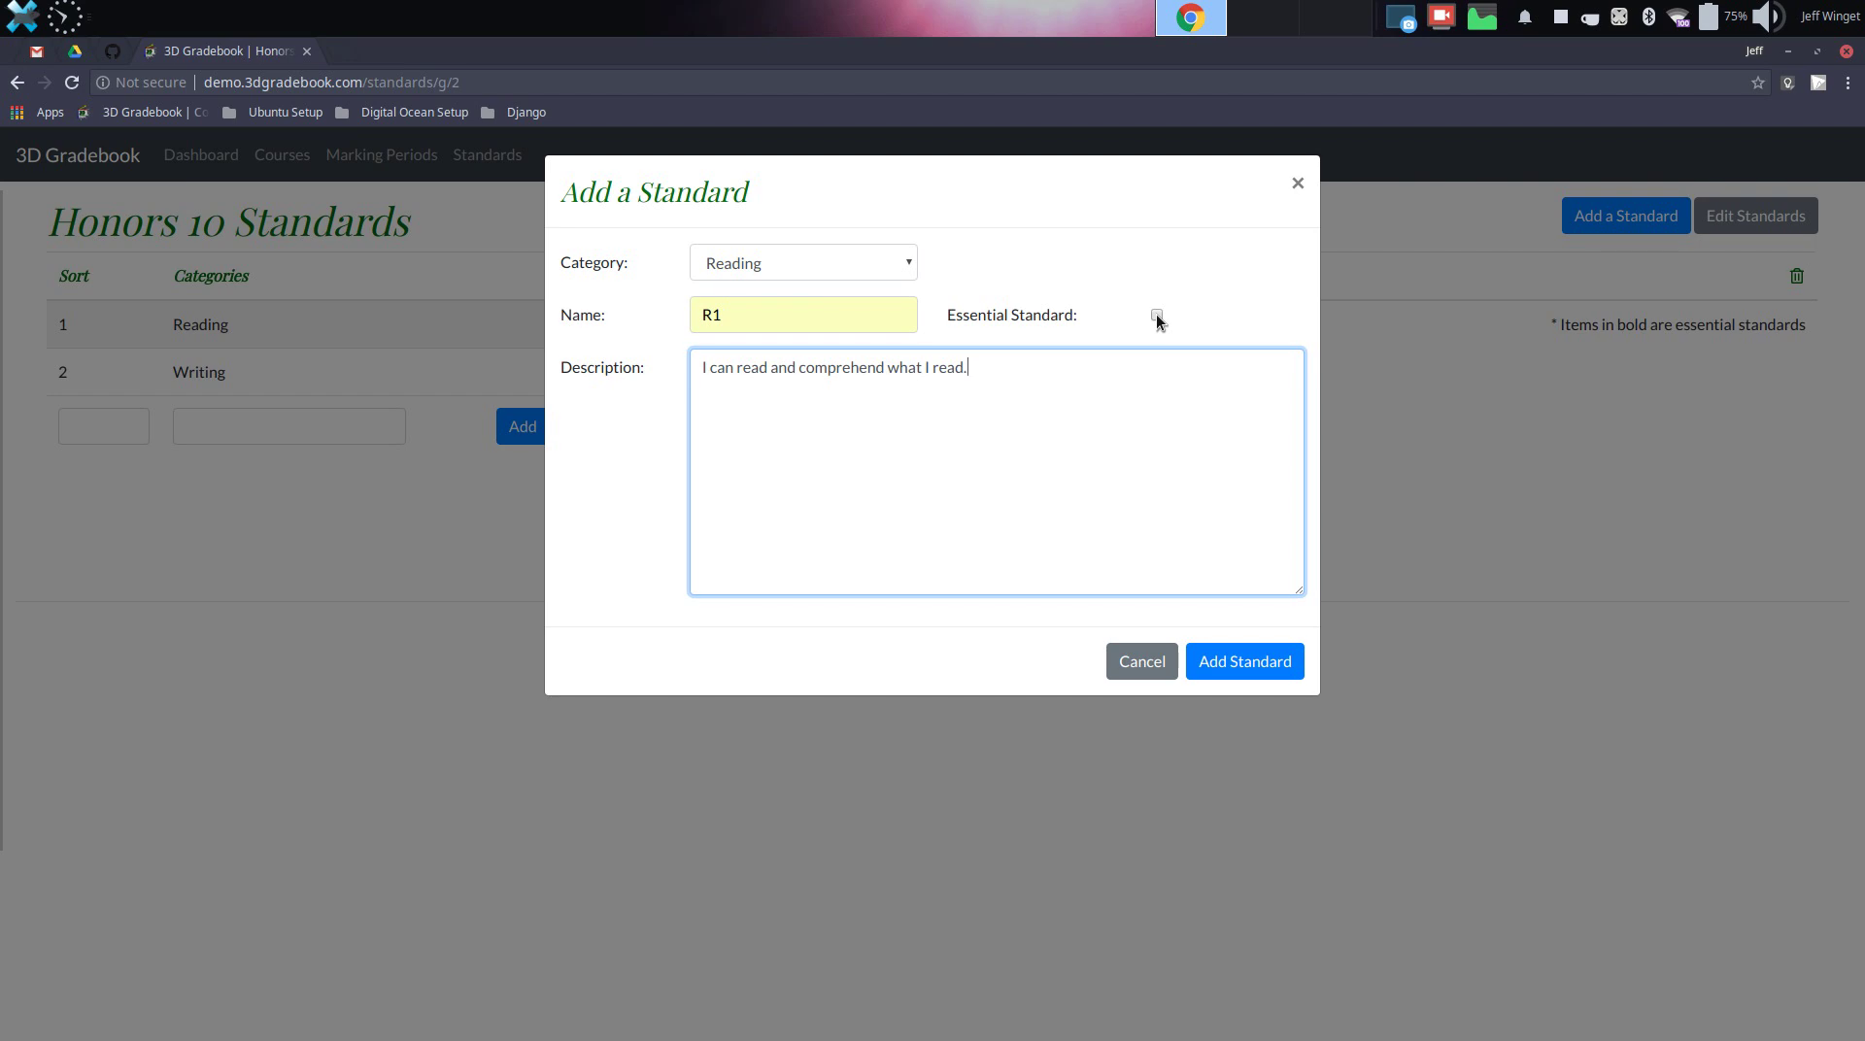
left_click(1156, 315)
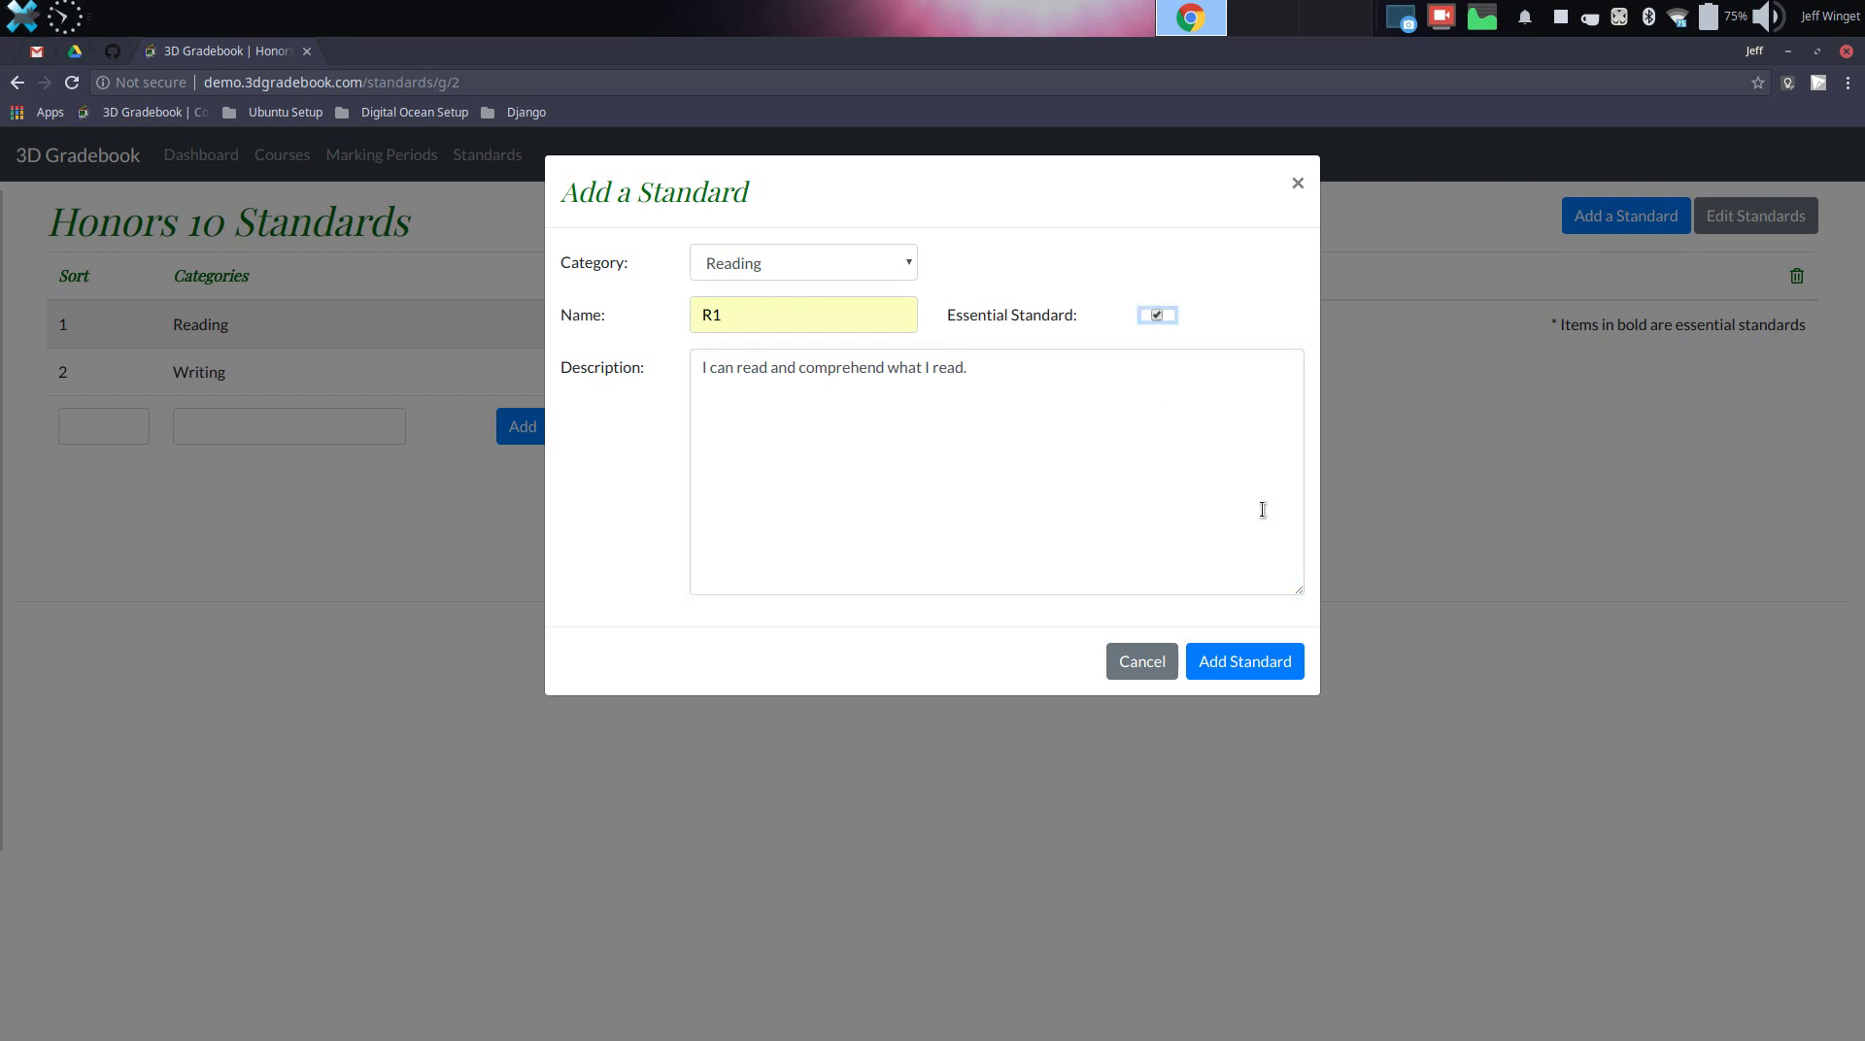
left_click(1246, 670)
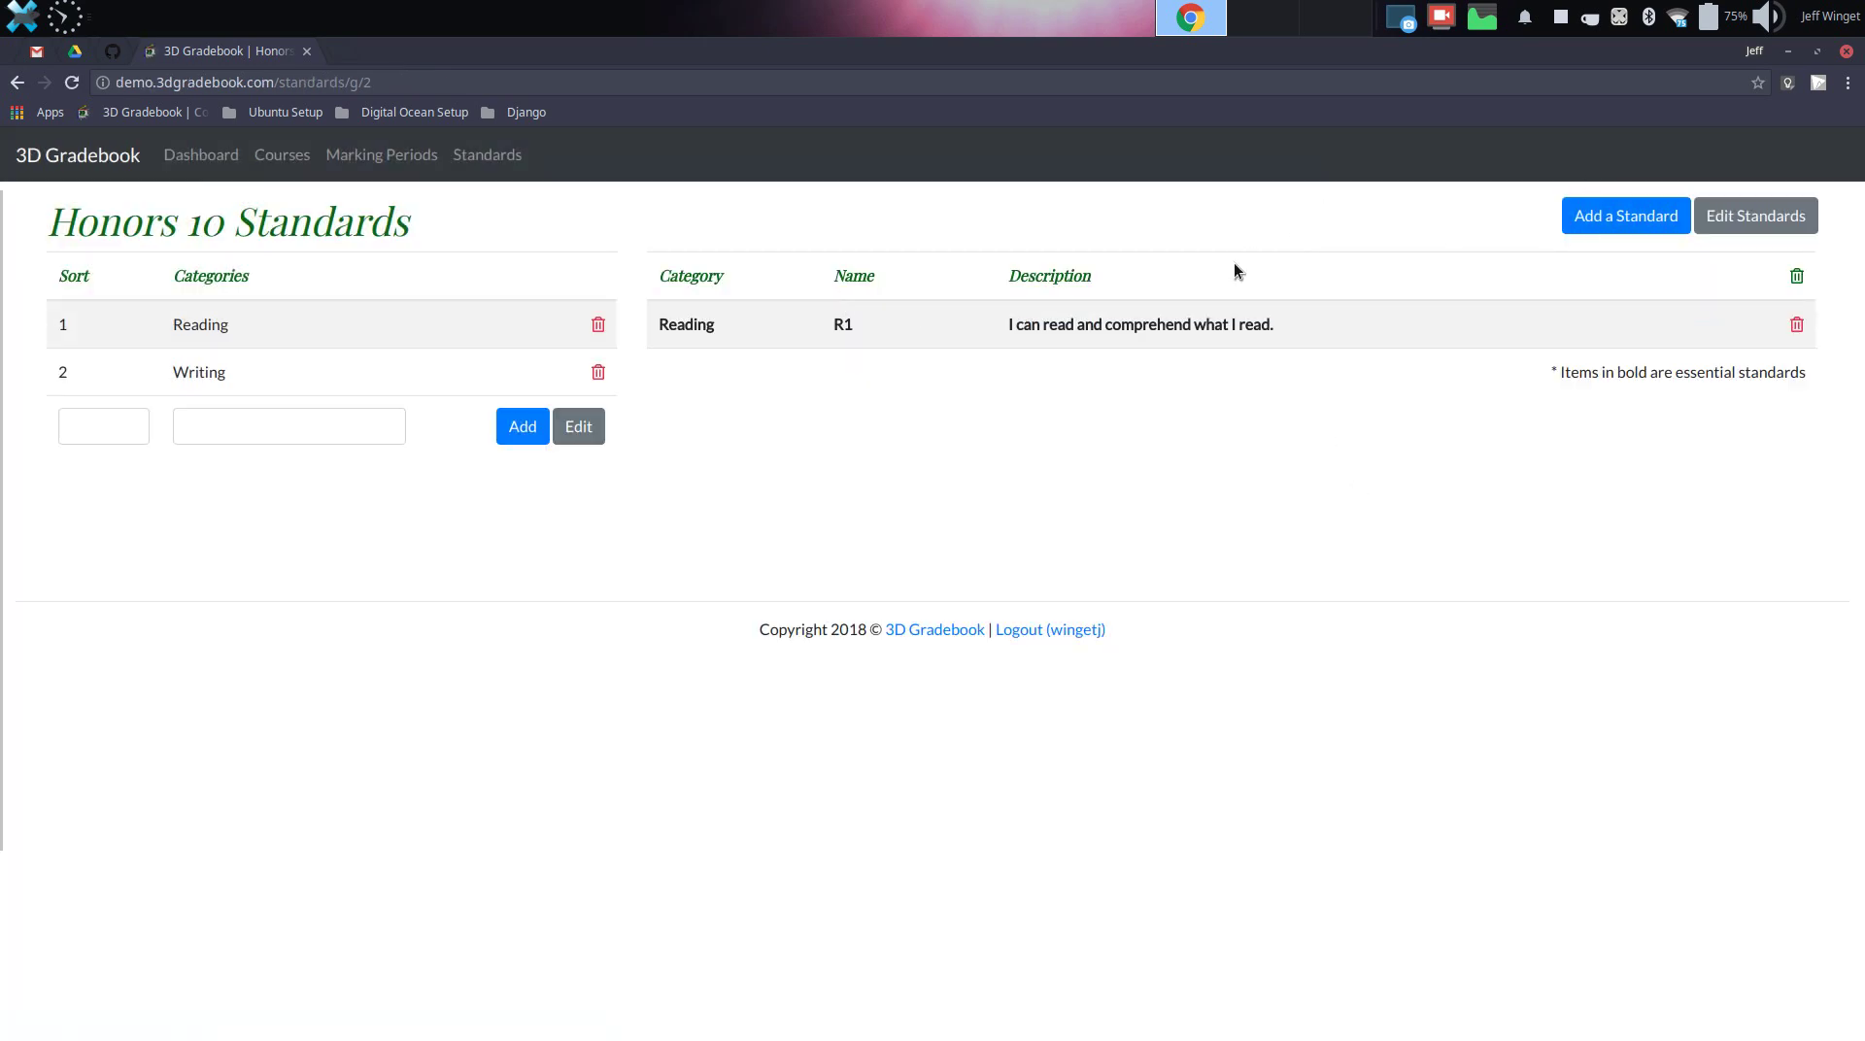
Add Writing standard W1 with description 'I can write a thesis statement.'
left_click(1591, 221)
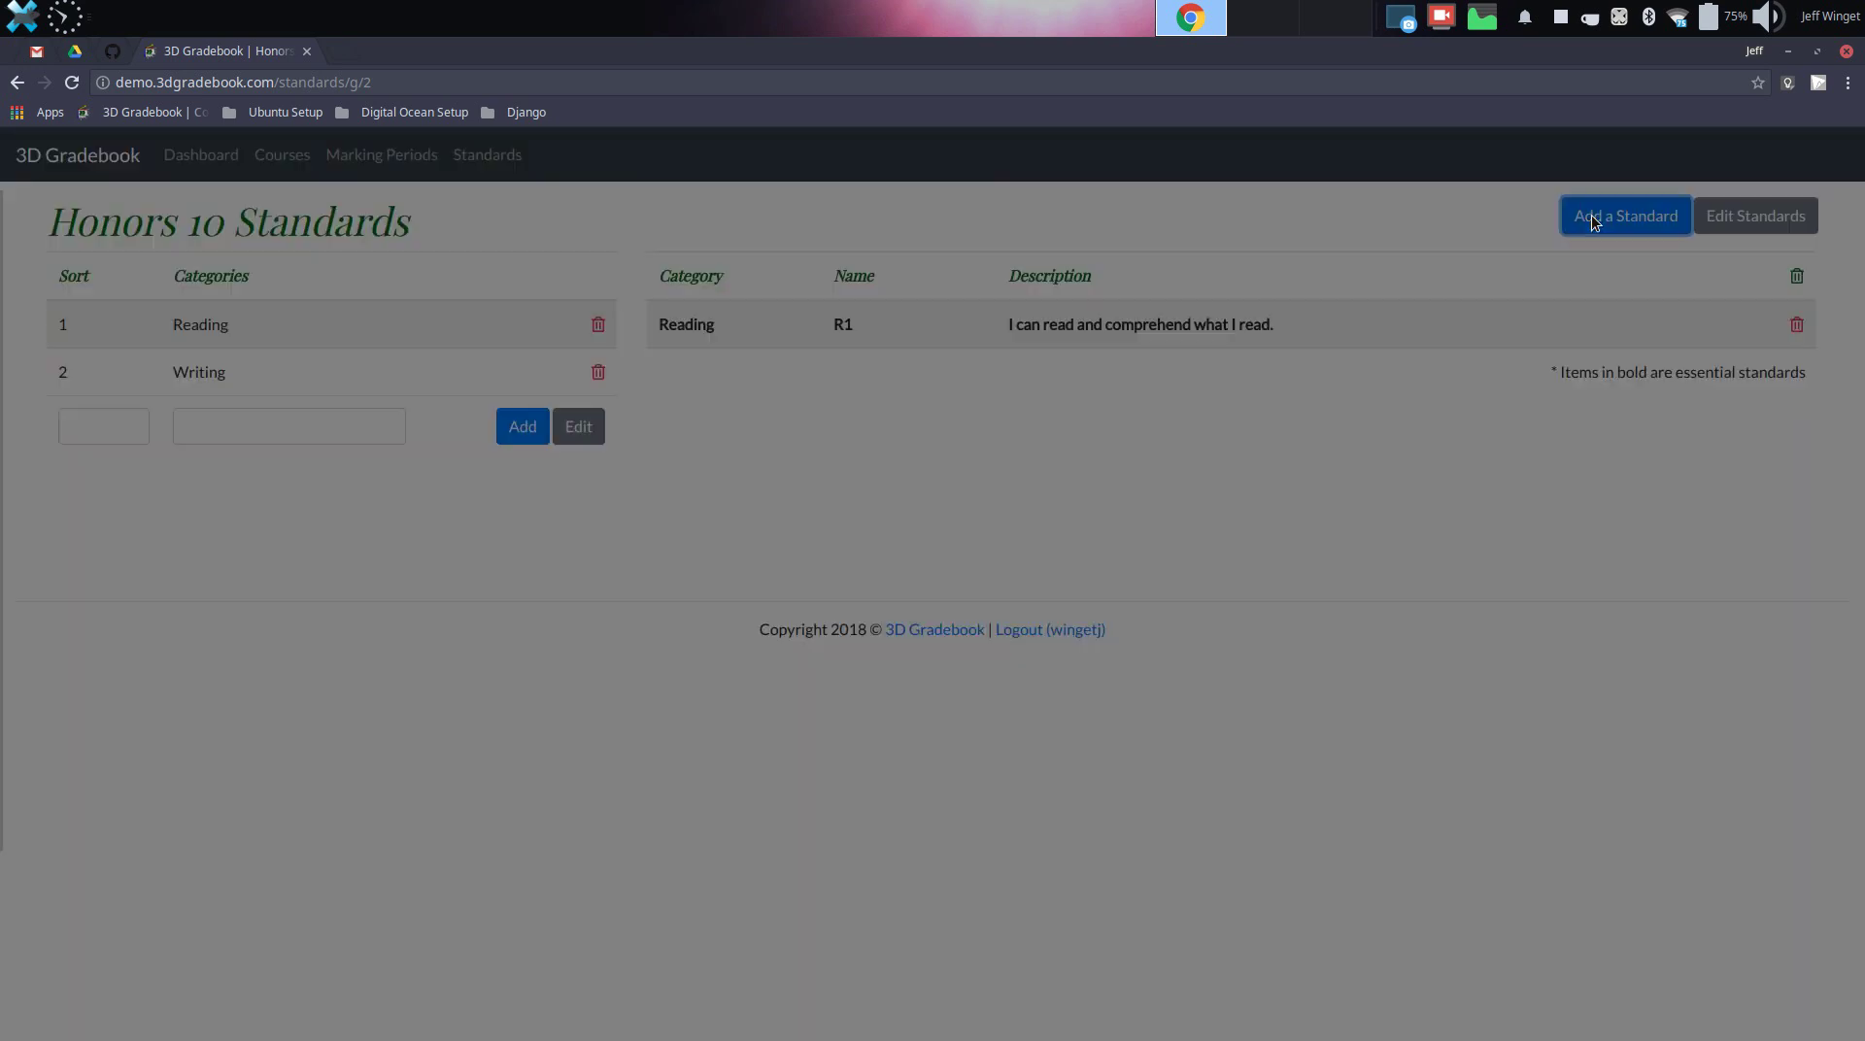
left_click(814, 270)
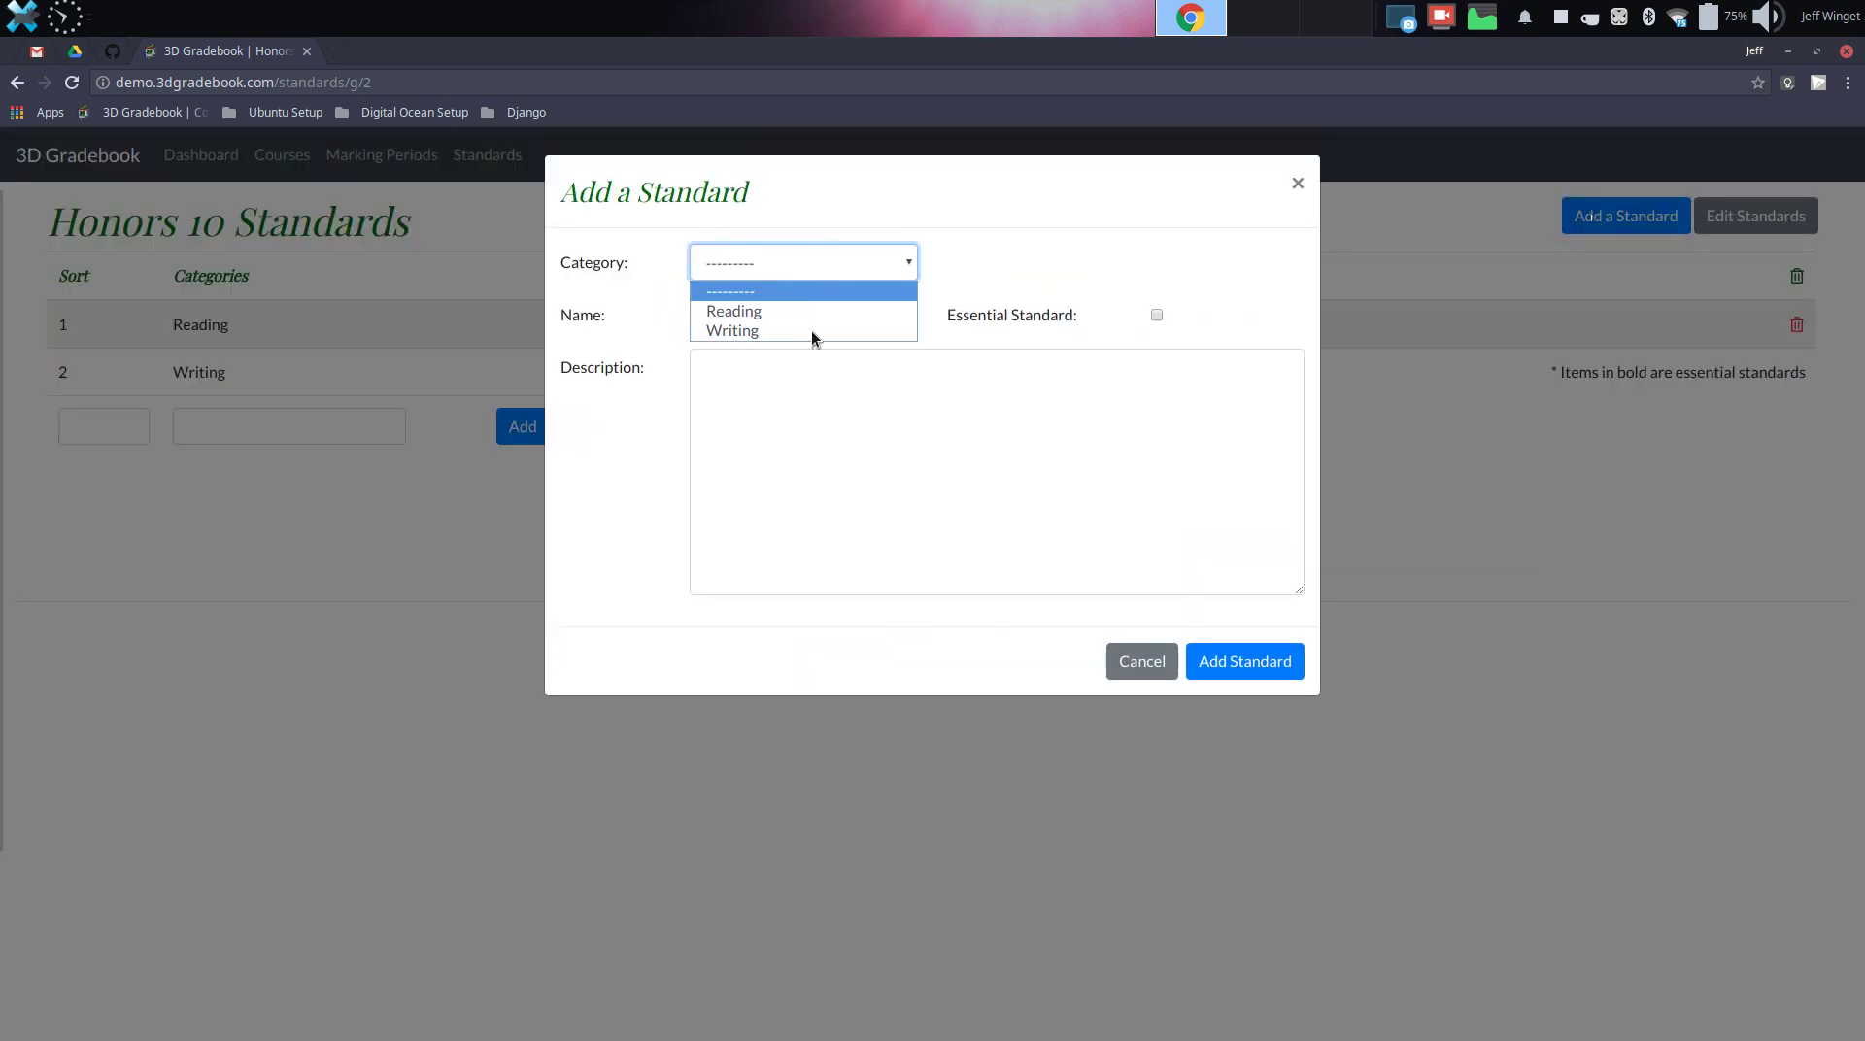
left_click(812, 330)
left_click(804, 331)
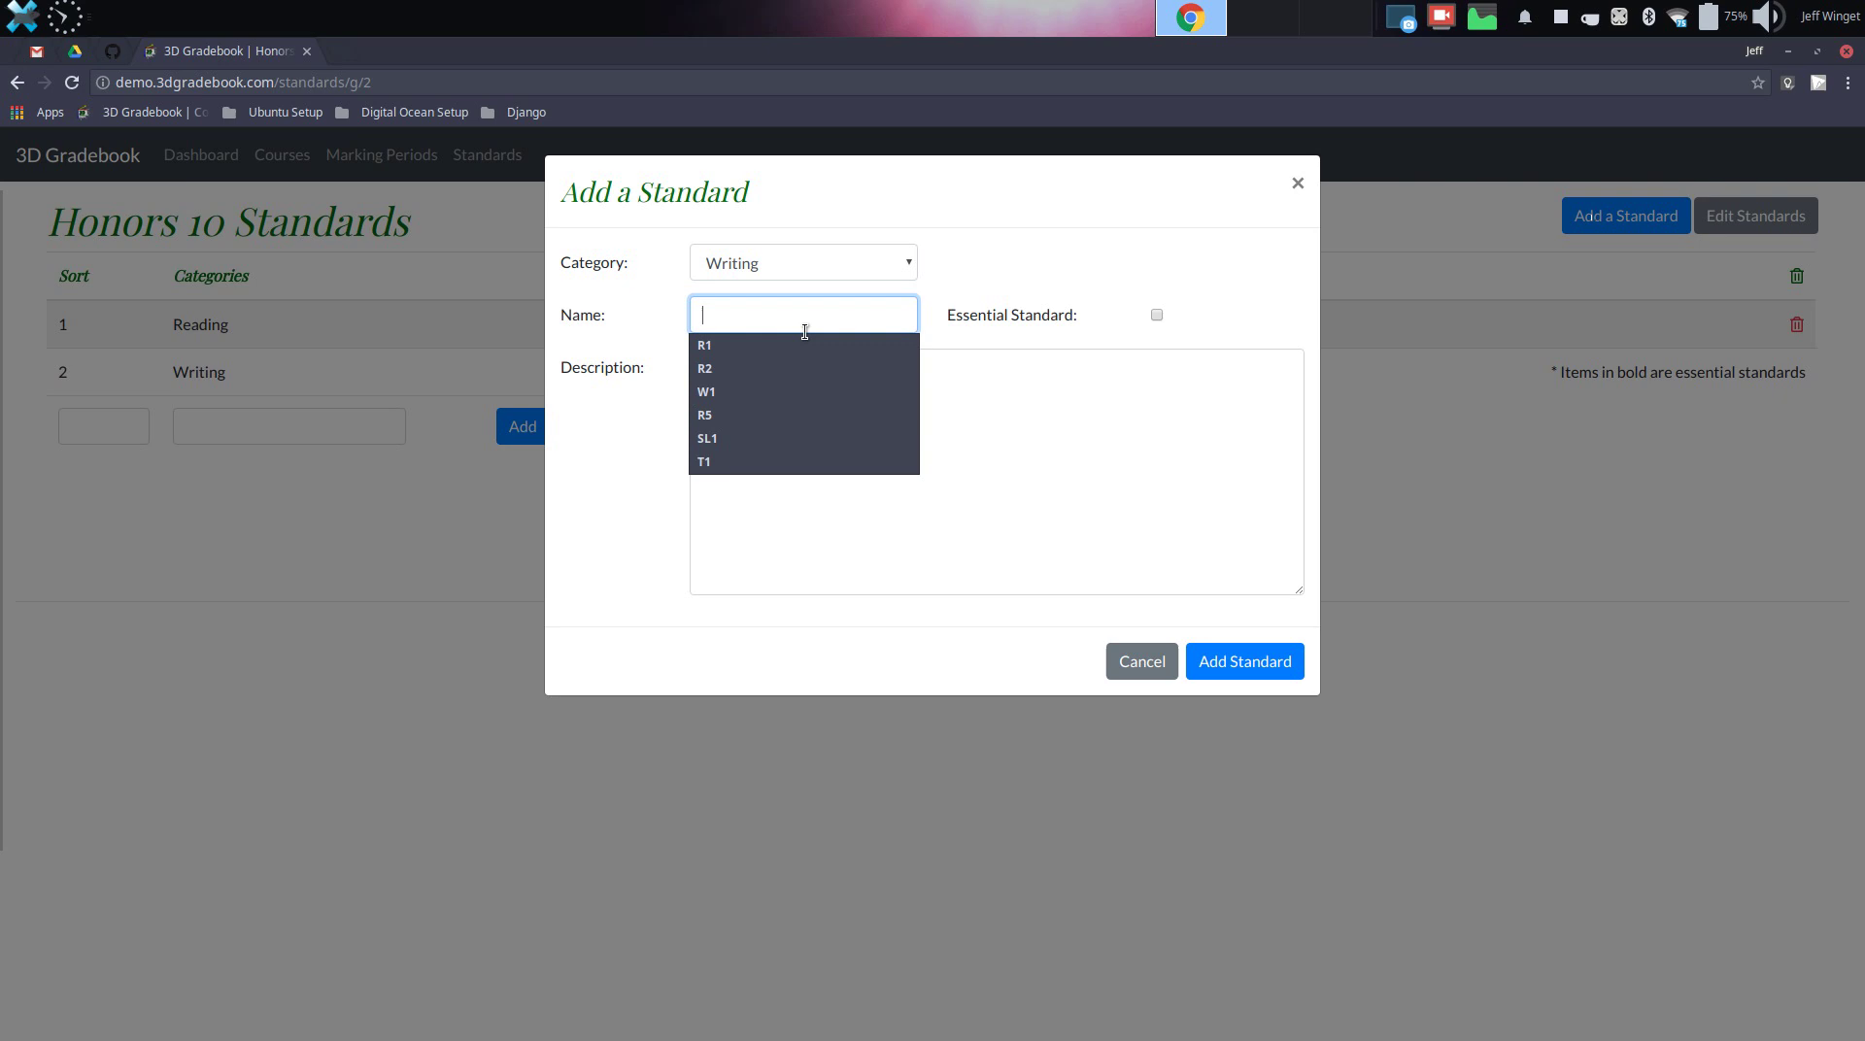
left_click(771, 393)
left_click(773, 392)
type("I ca")
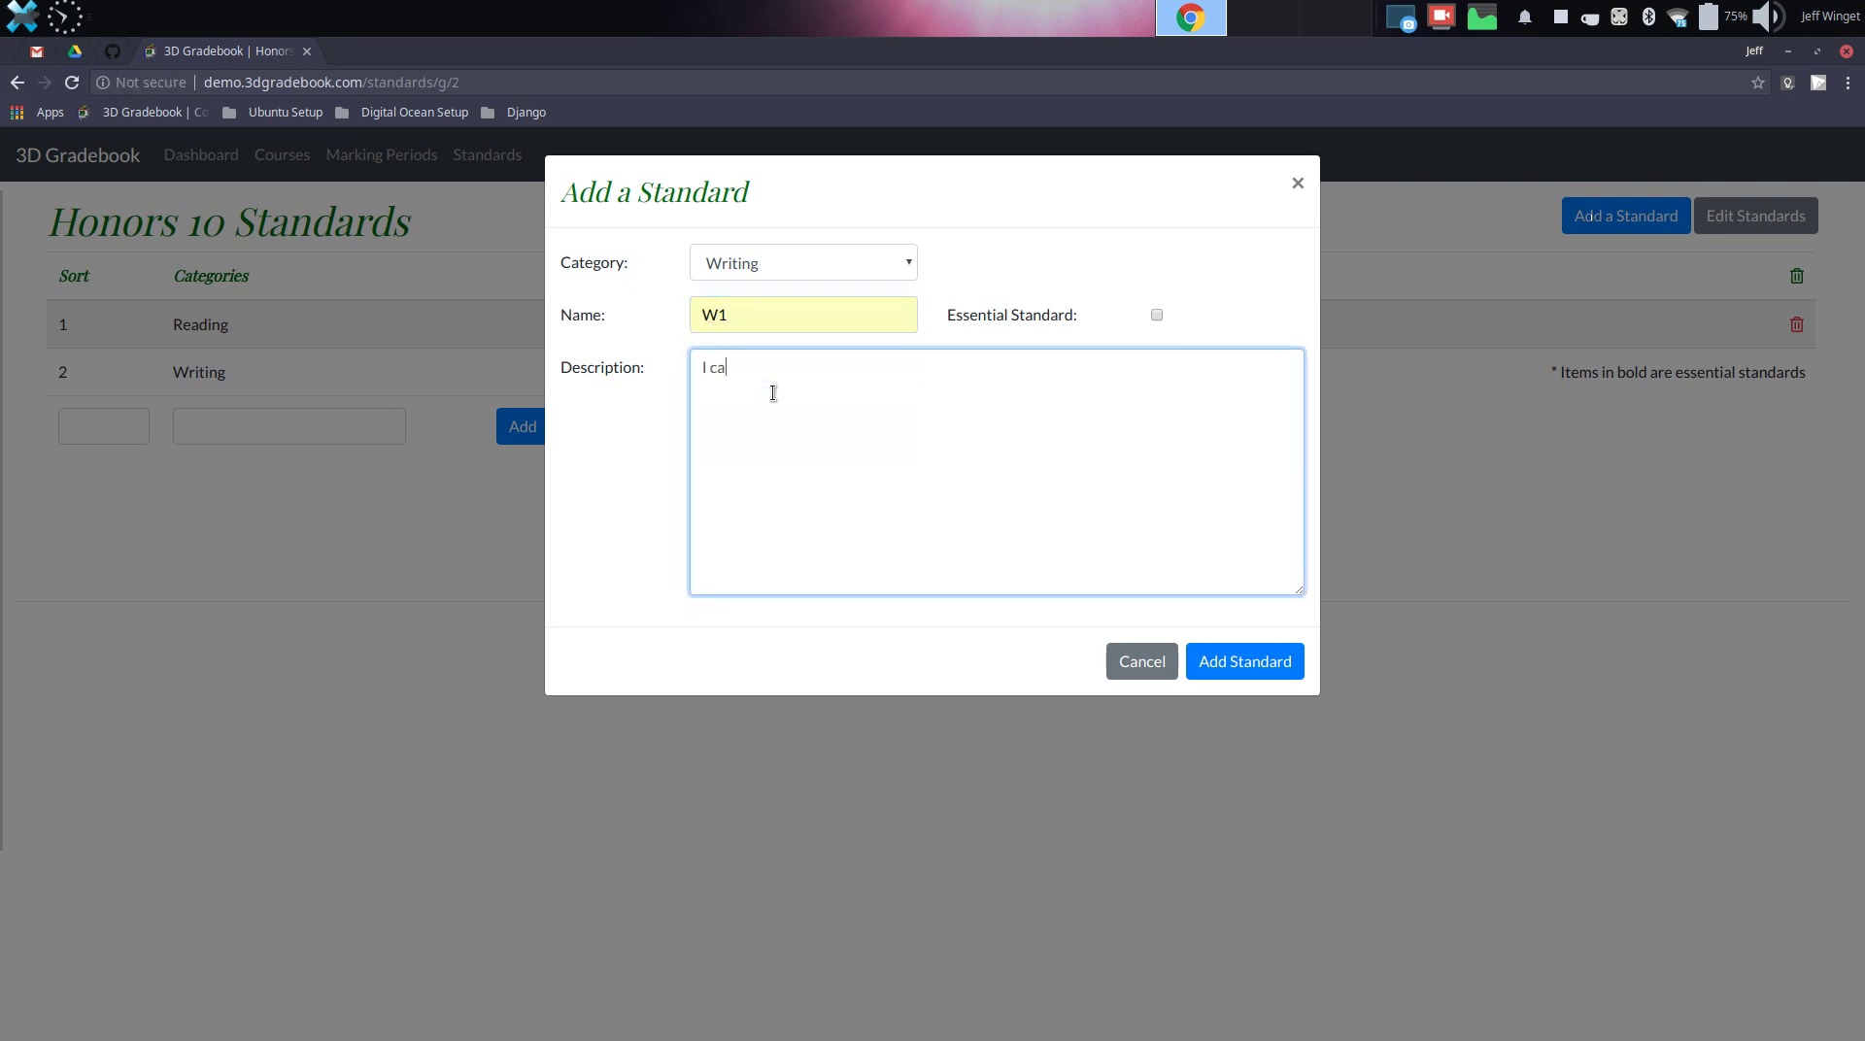
type("n writ")
key("BackSpace")
key("BackSpace")
key("BackSpace")
type("iite a thesis statement.")
left_click(1268, 674)
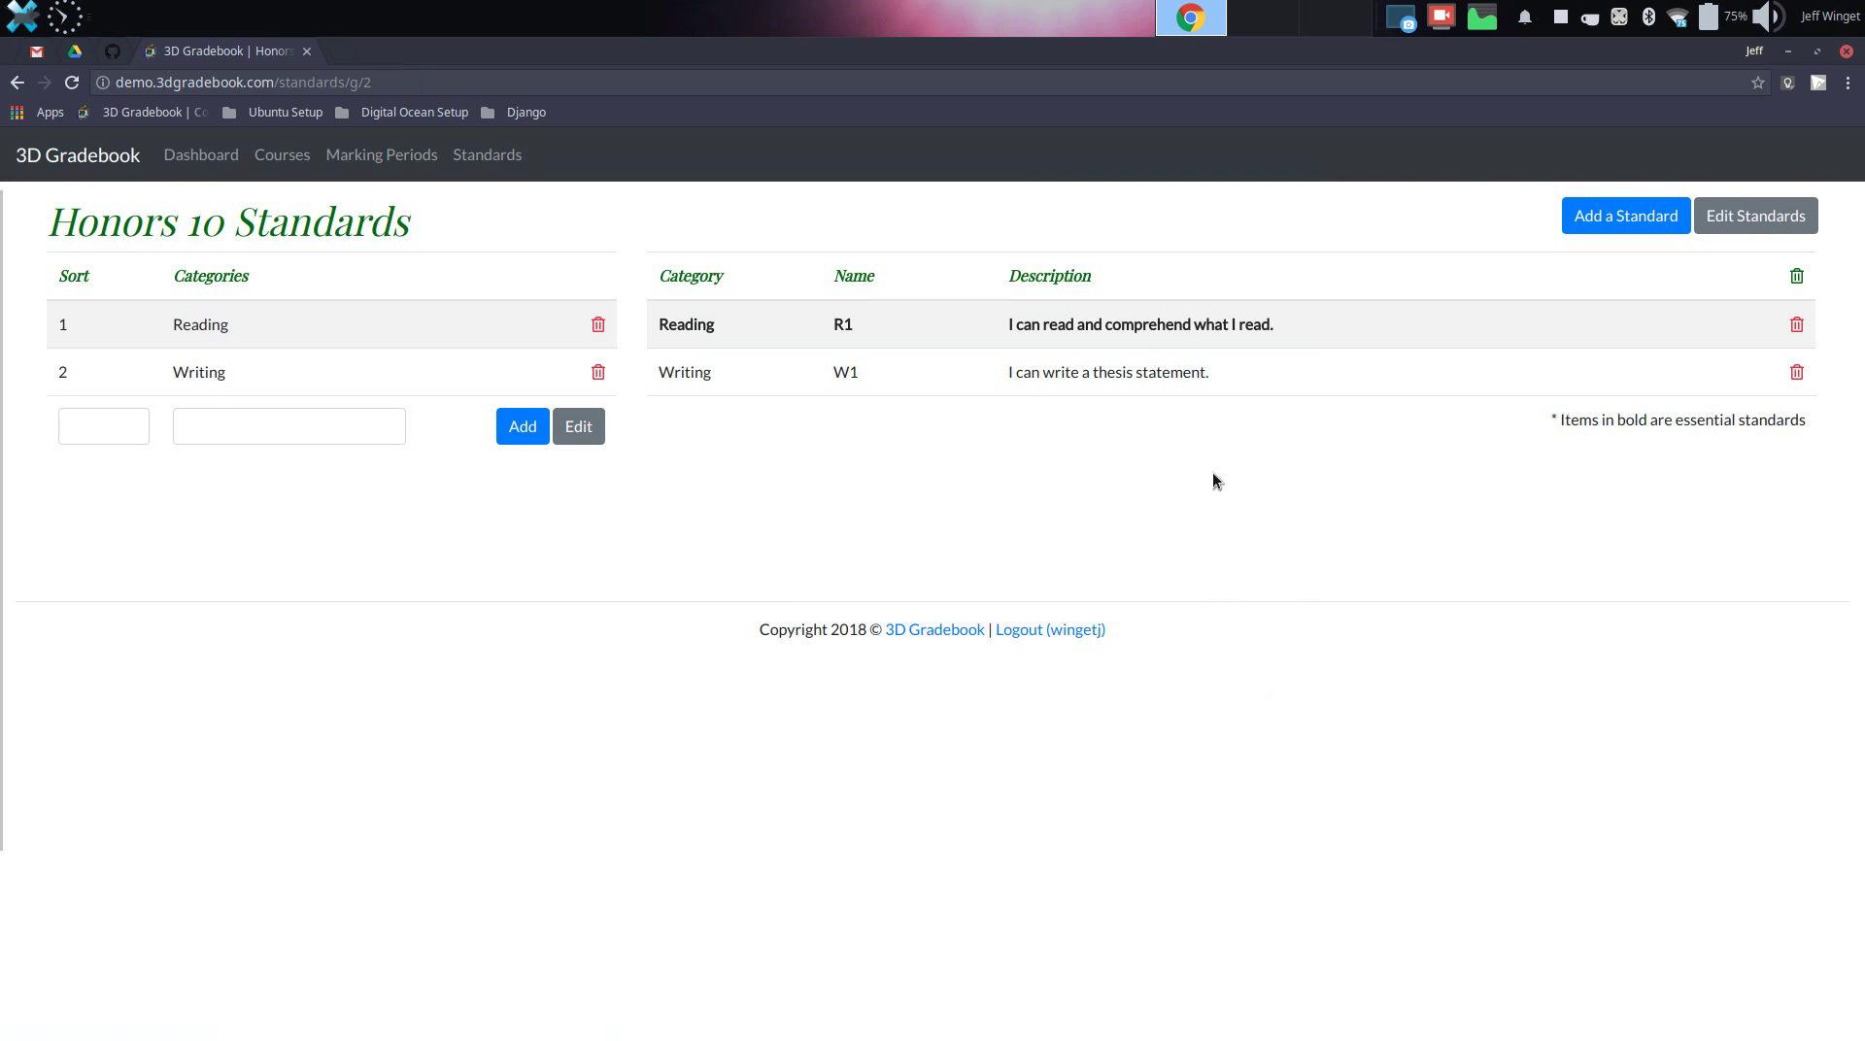
Begin a new course named 'Honors 10' with section '1st Period'
left_click(195, 156)
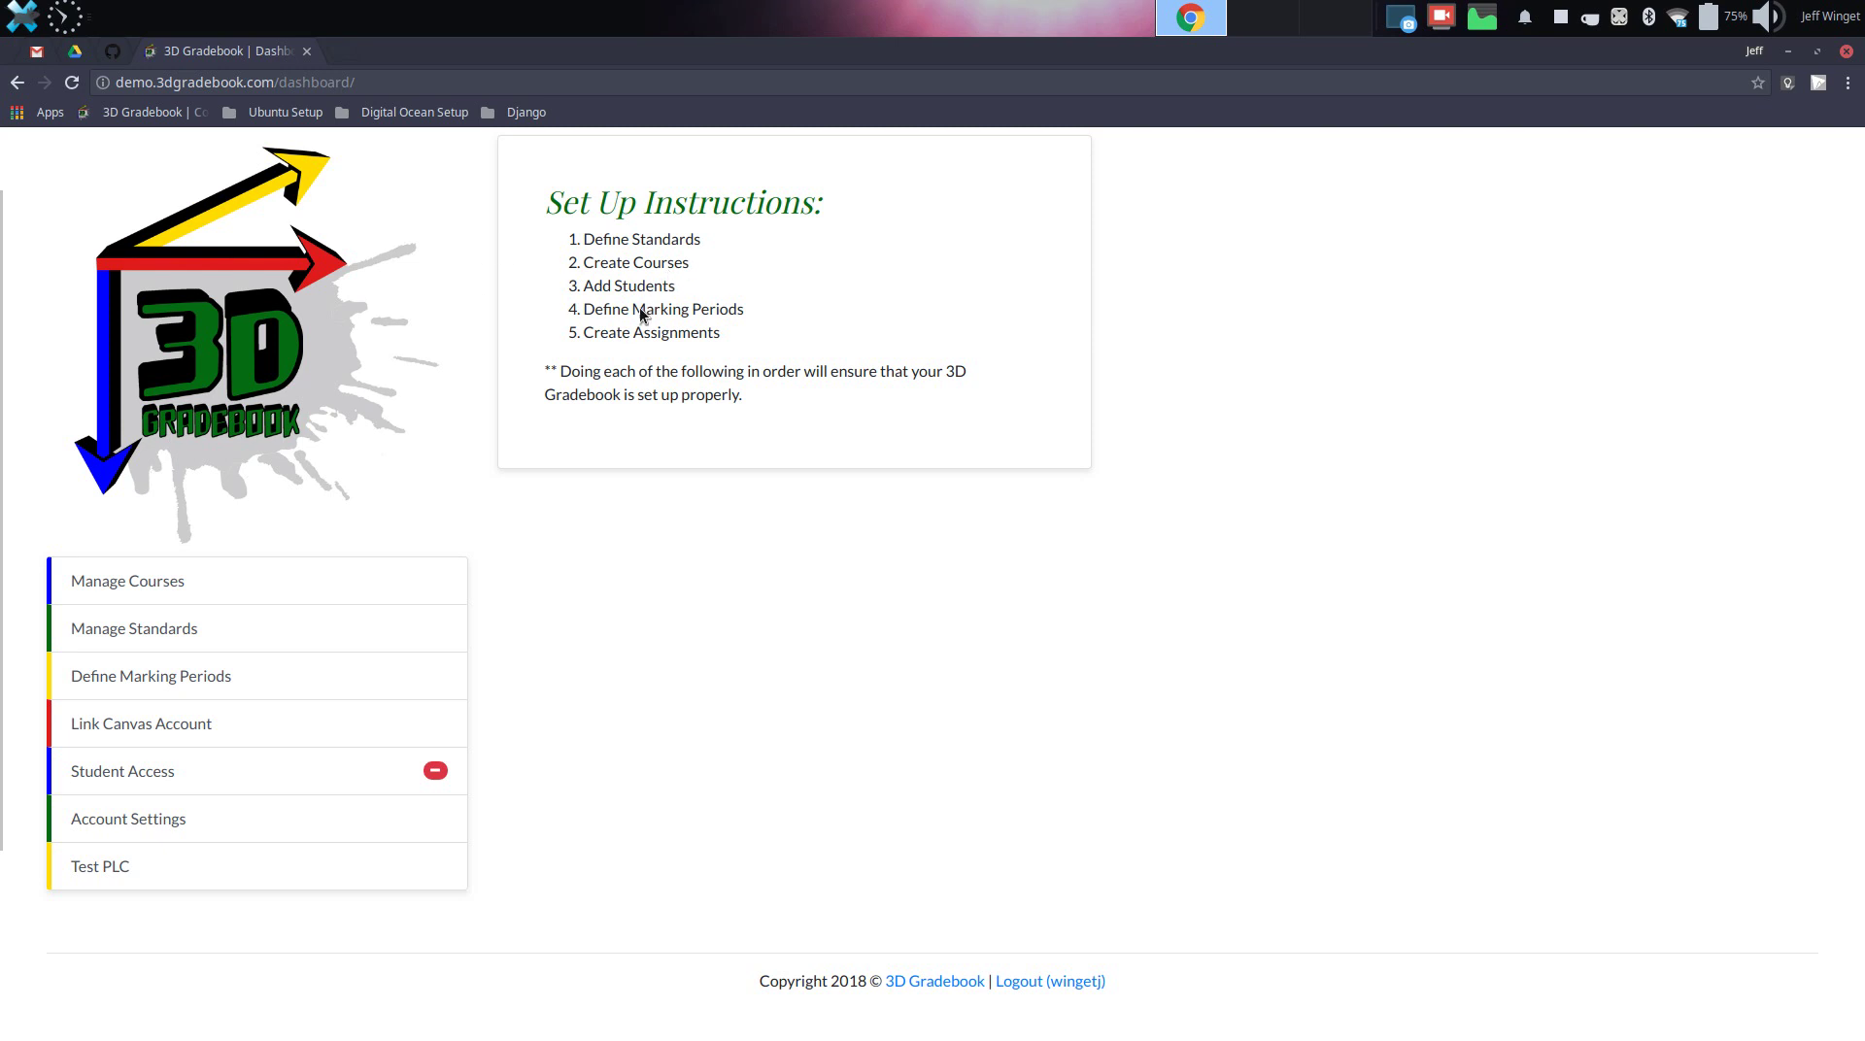
left_click(231, 581)
left_click(1663, 235)
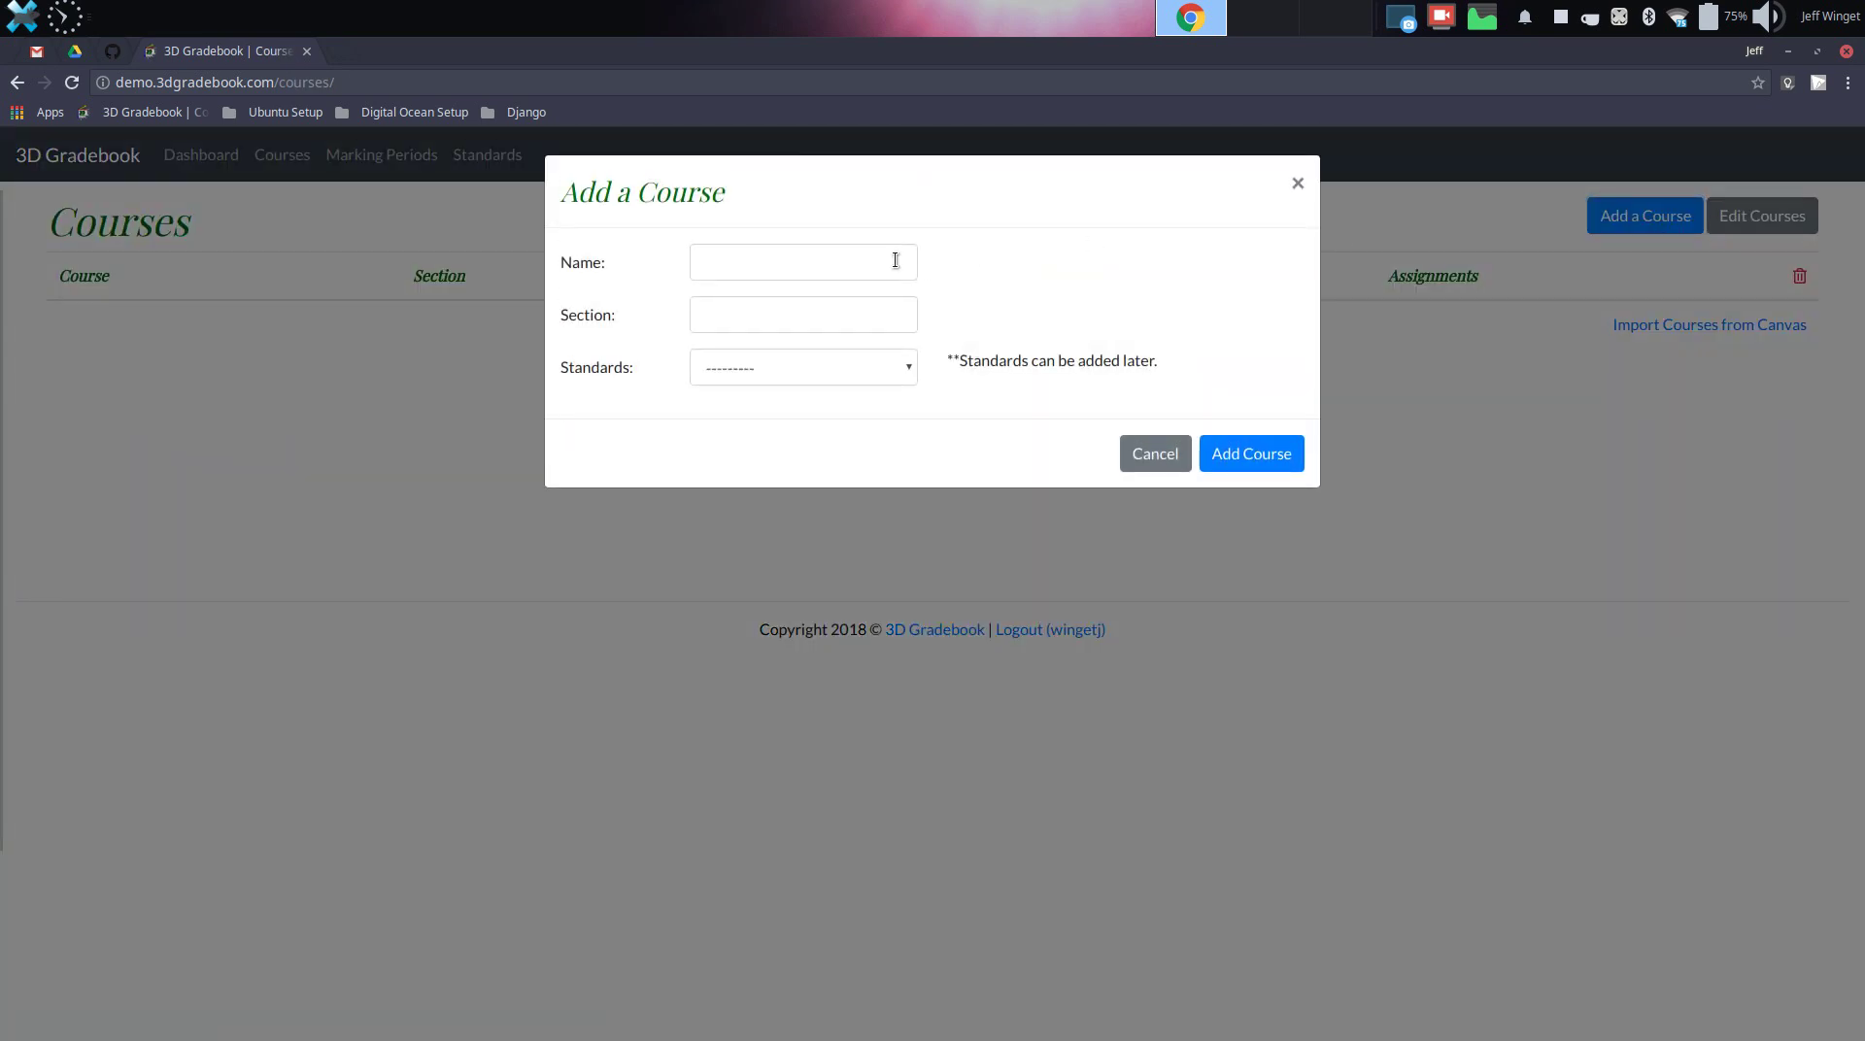
left_click(896, 260)
type("Hon")
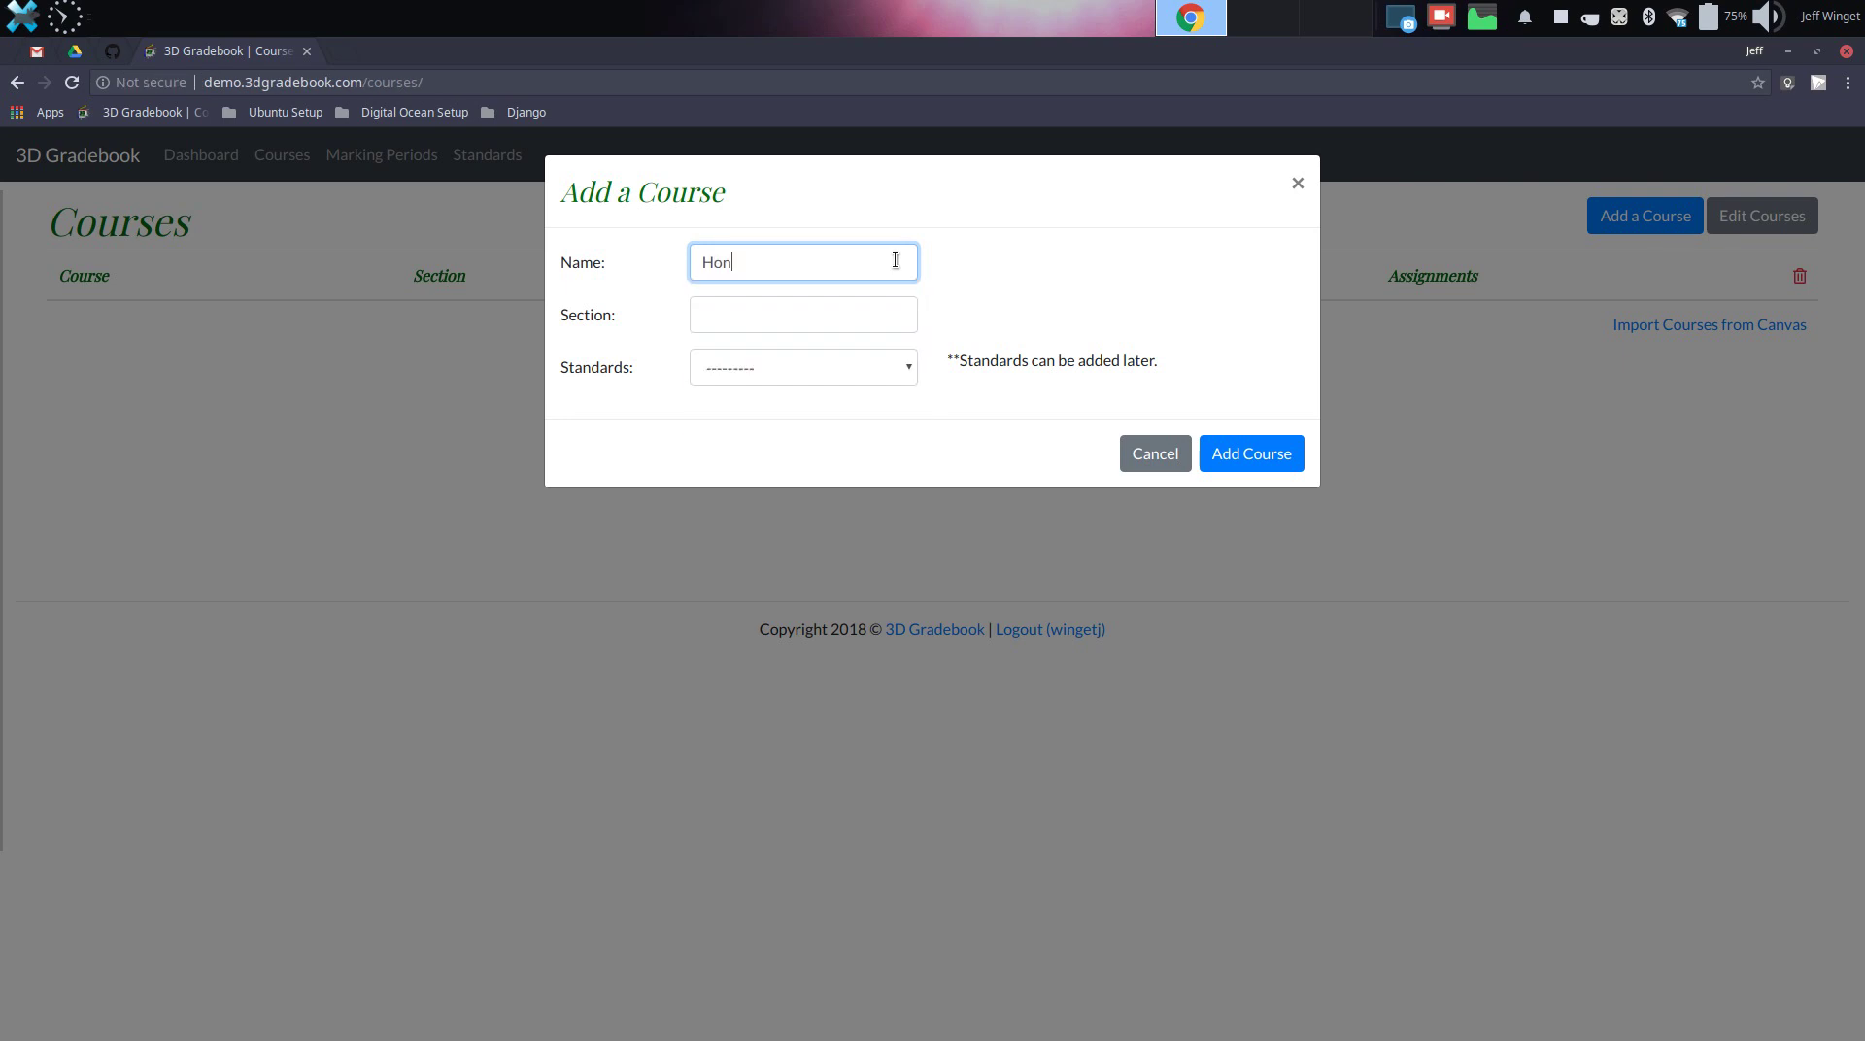
type("ors 10")
key("Tab")
type("1st Perido")
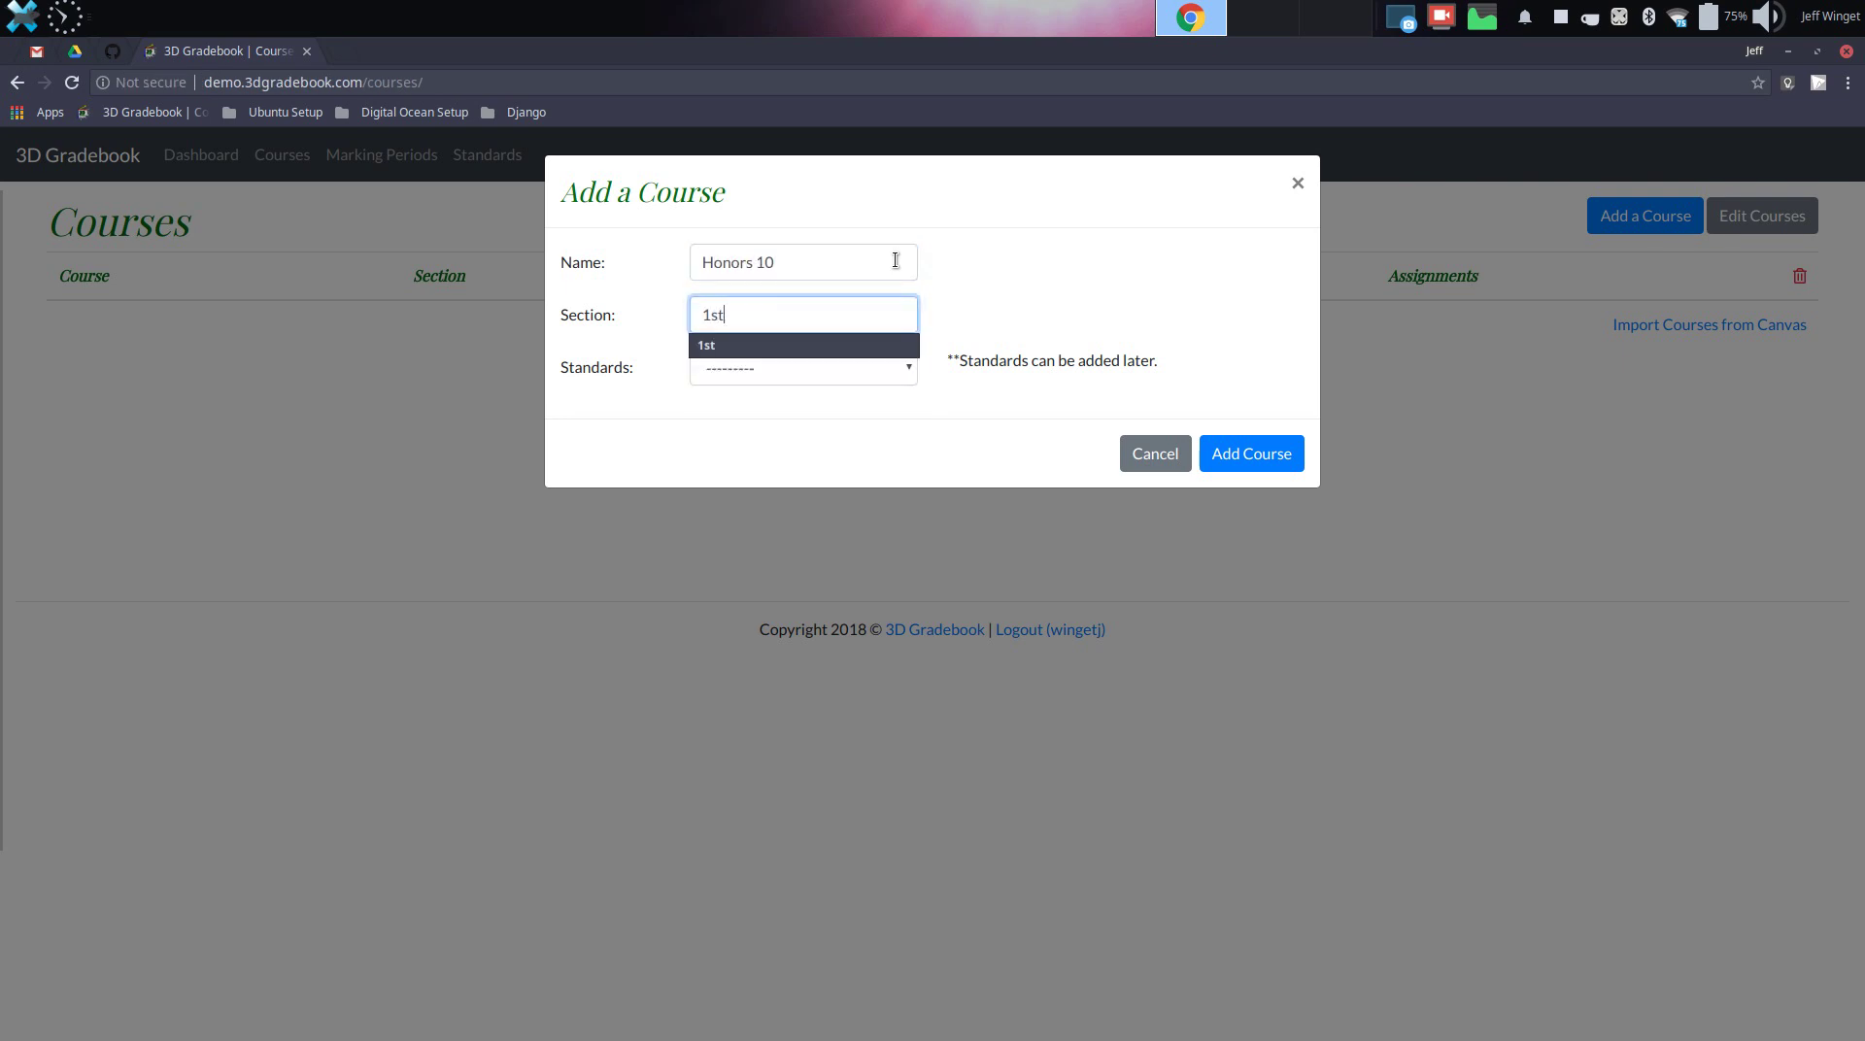
key("BackSpace")
type("od")
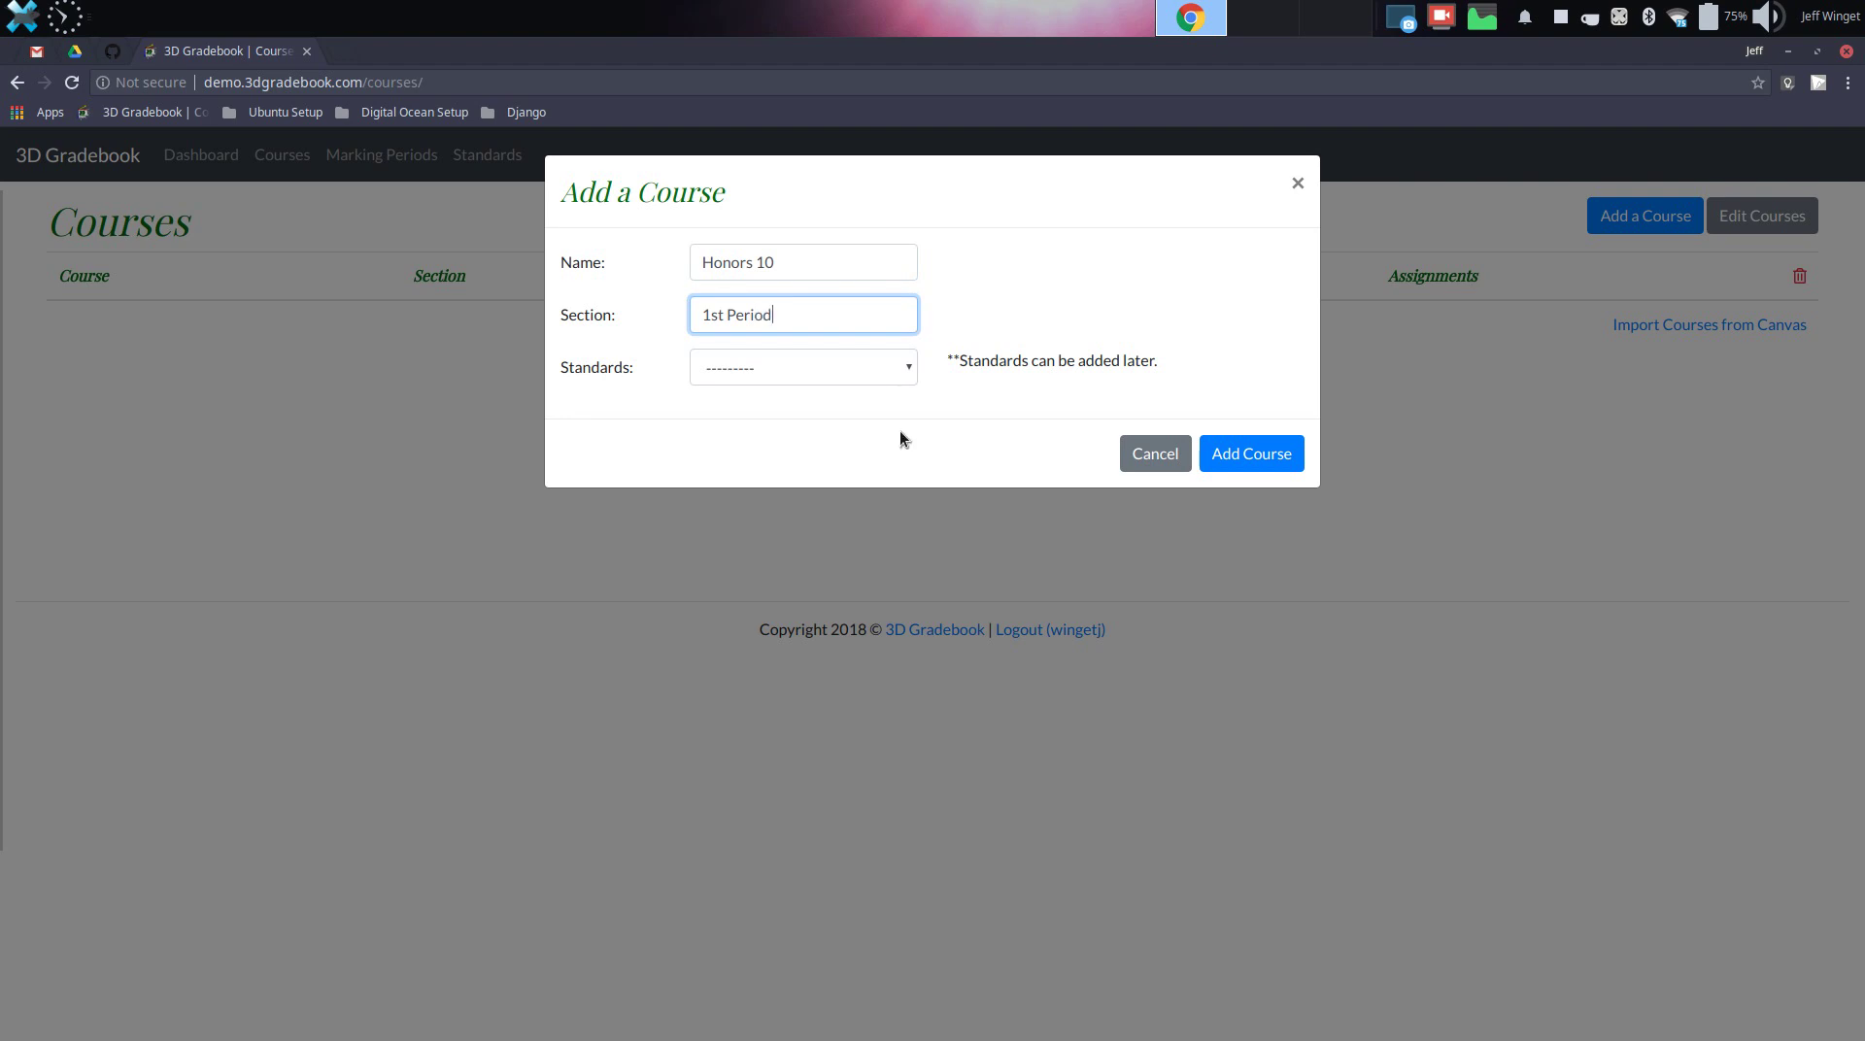
Attach the Honors 10 standards group and add the course
left_click(858, 379)
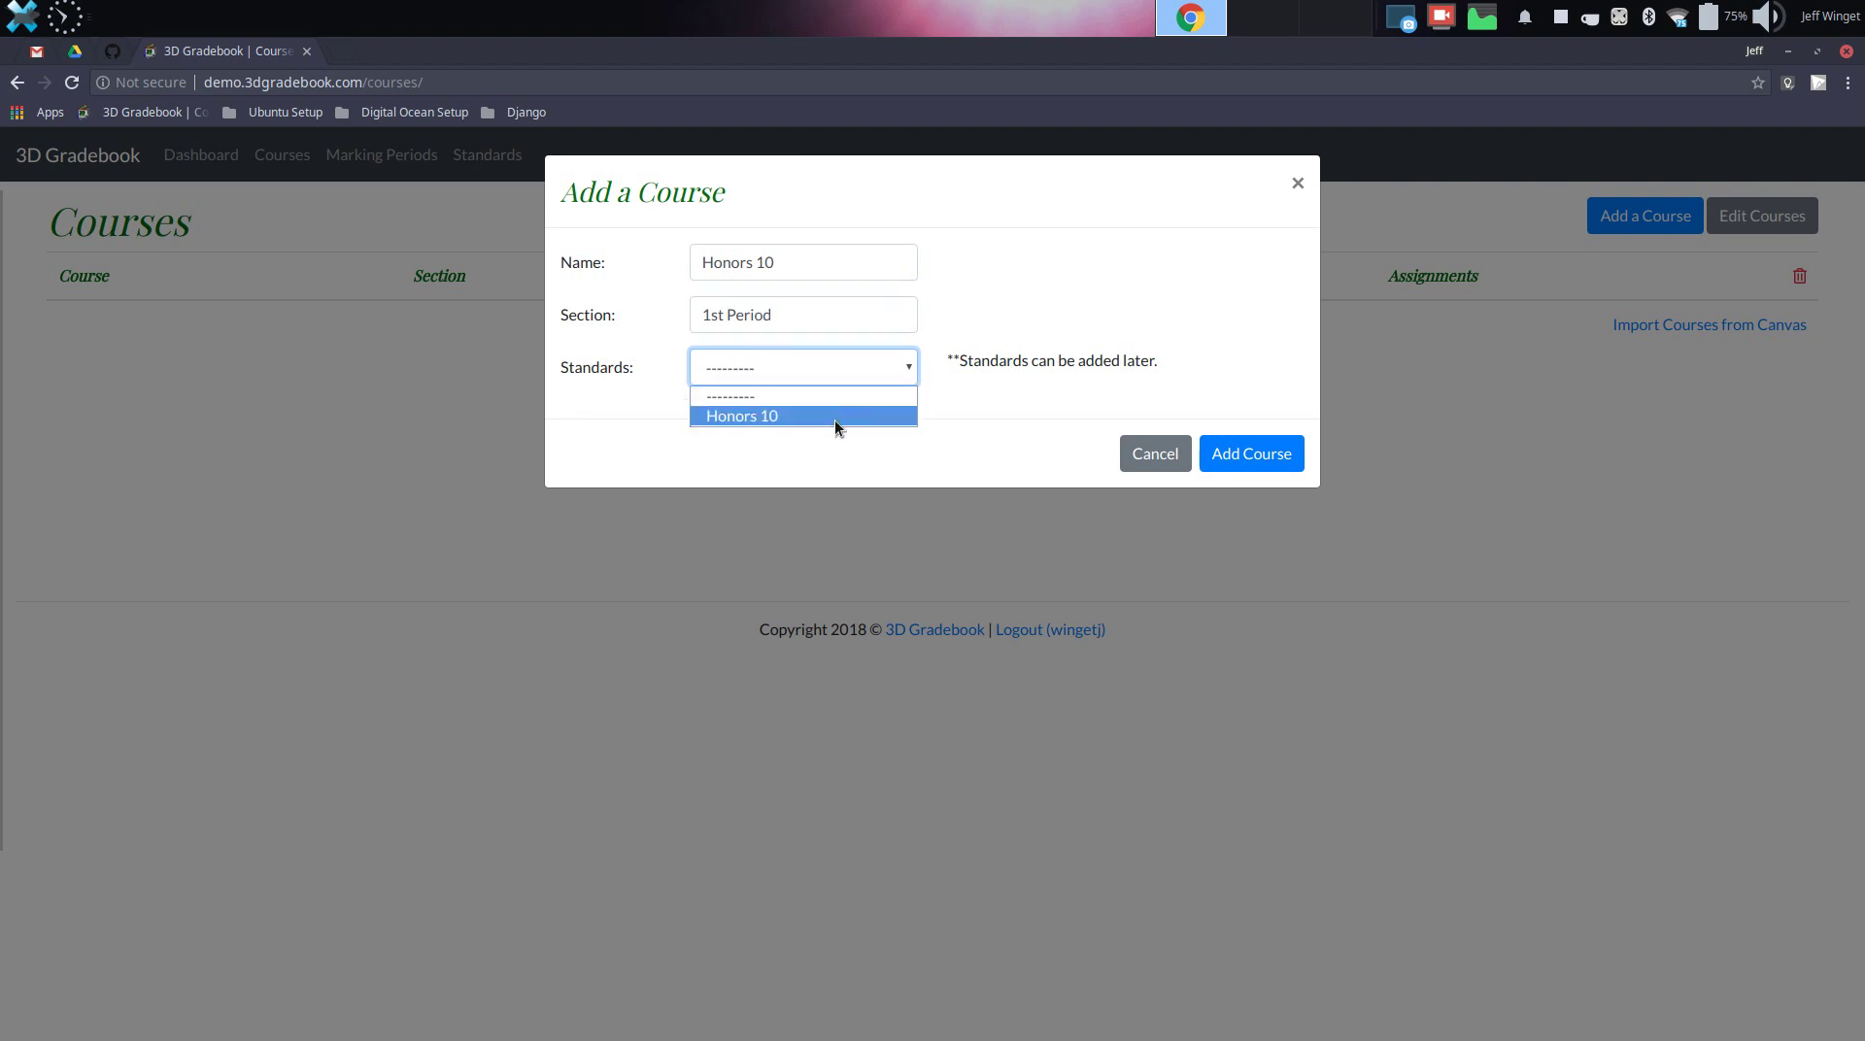
left_click(835, 418)
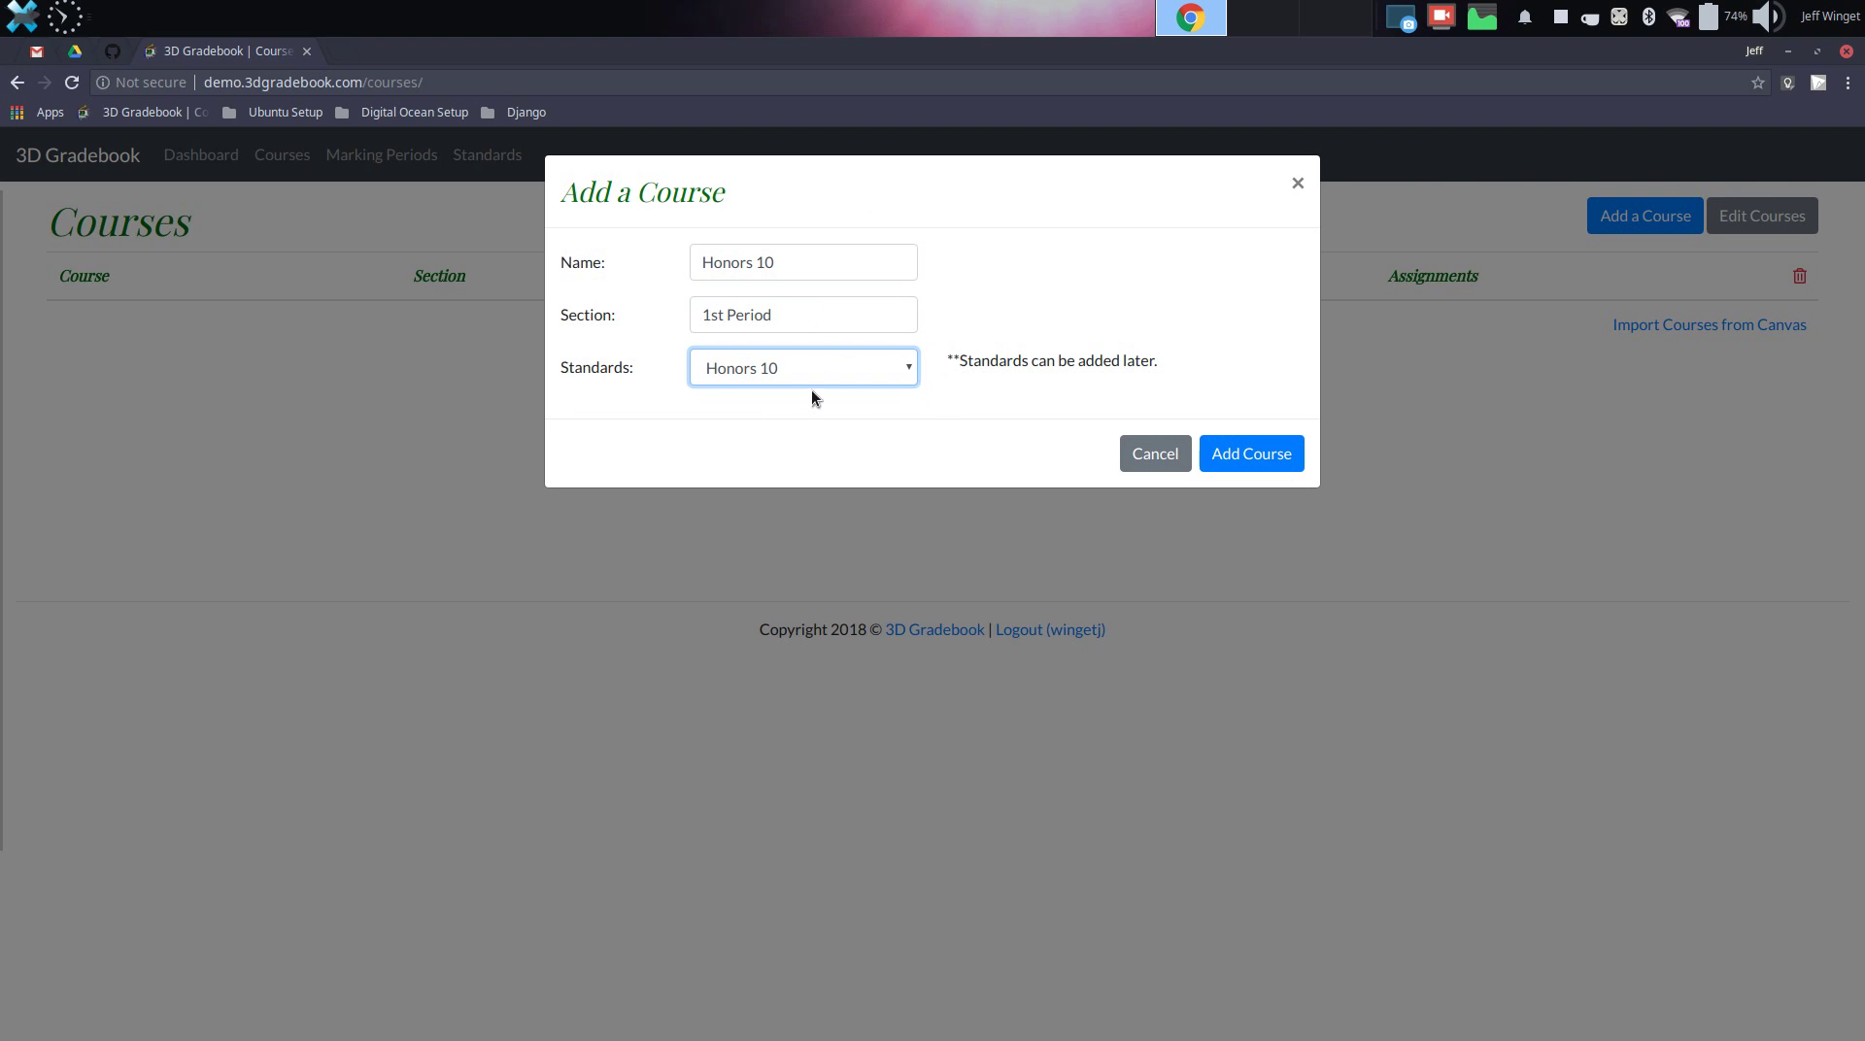
left_click(1248, 456)
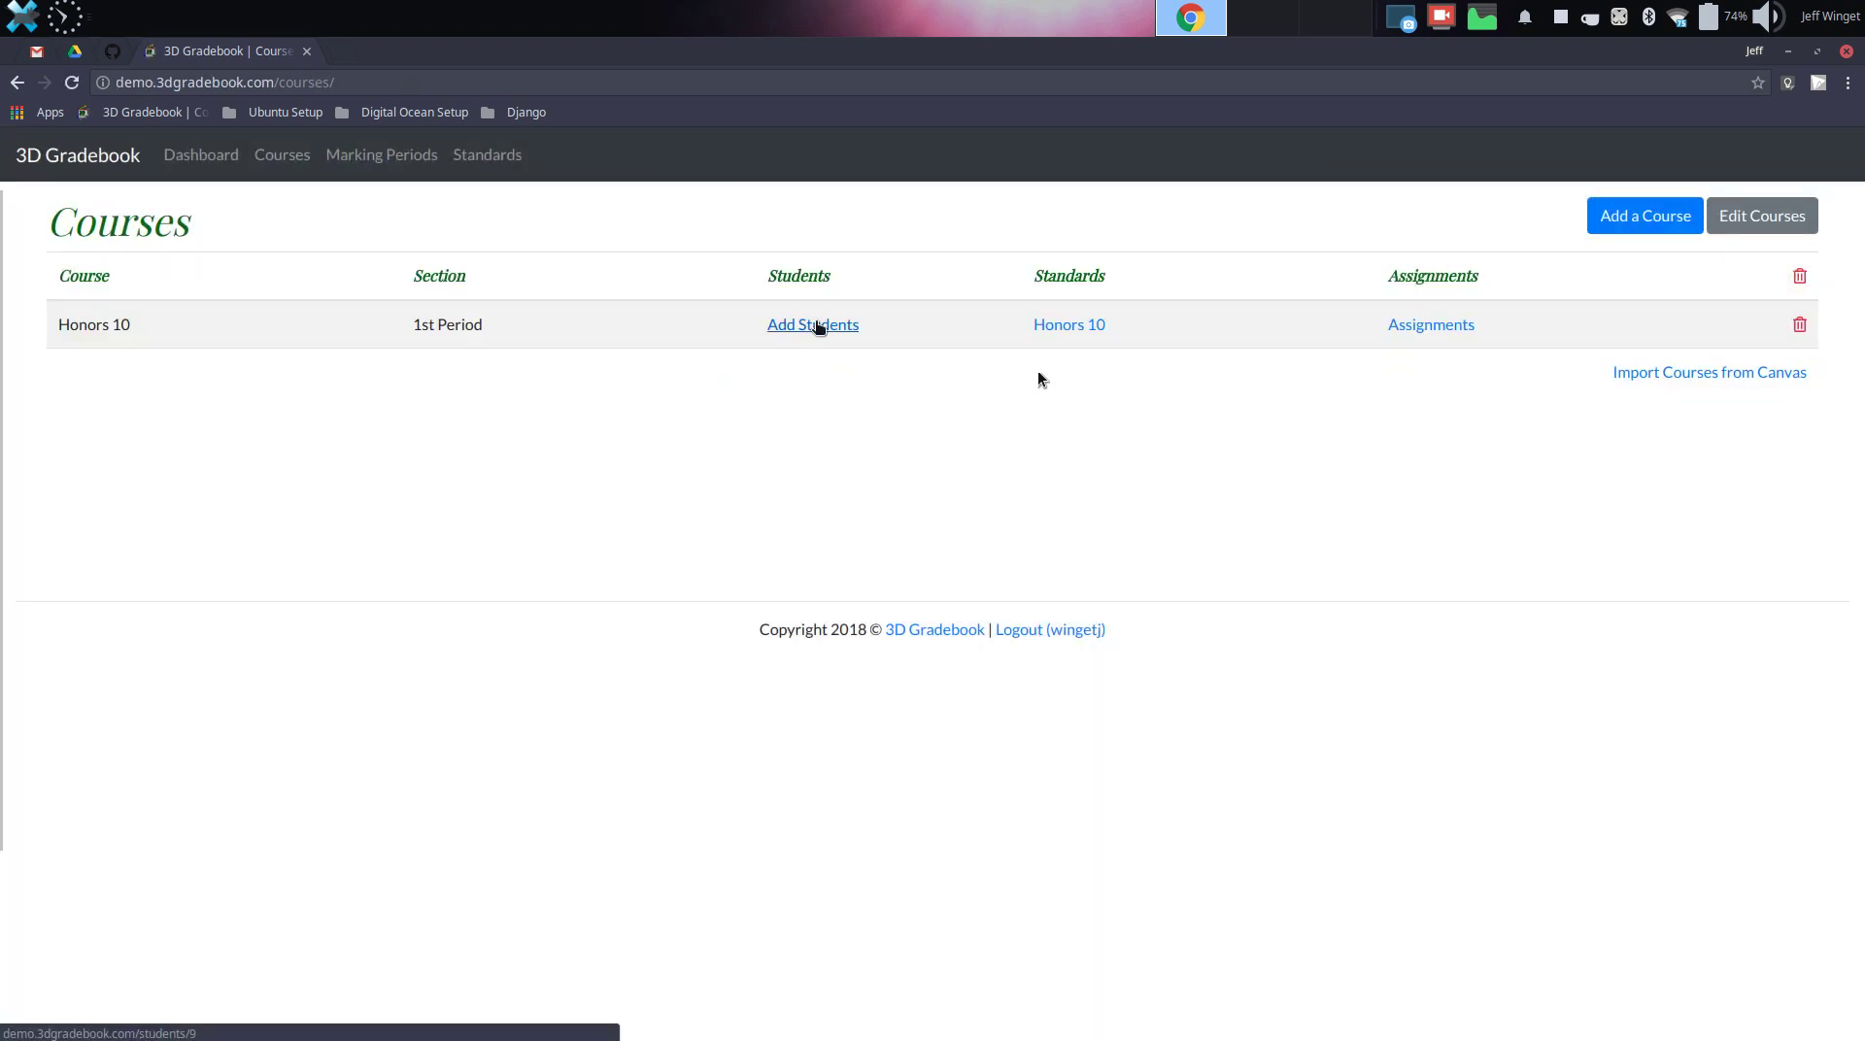
Start a new student on the Honors 10 roster, filling first and last name from saved suggestions
left_click(818, 328)
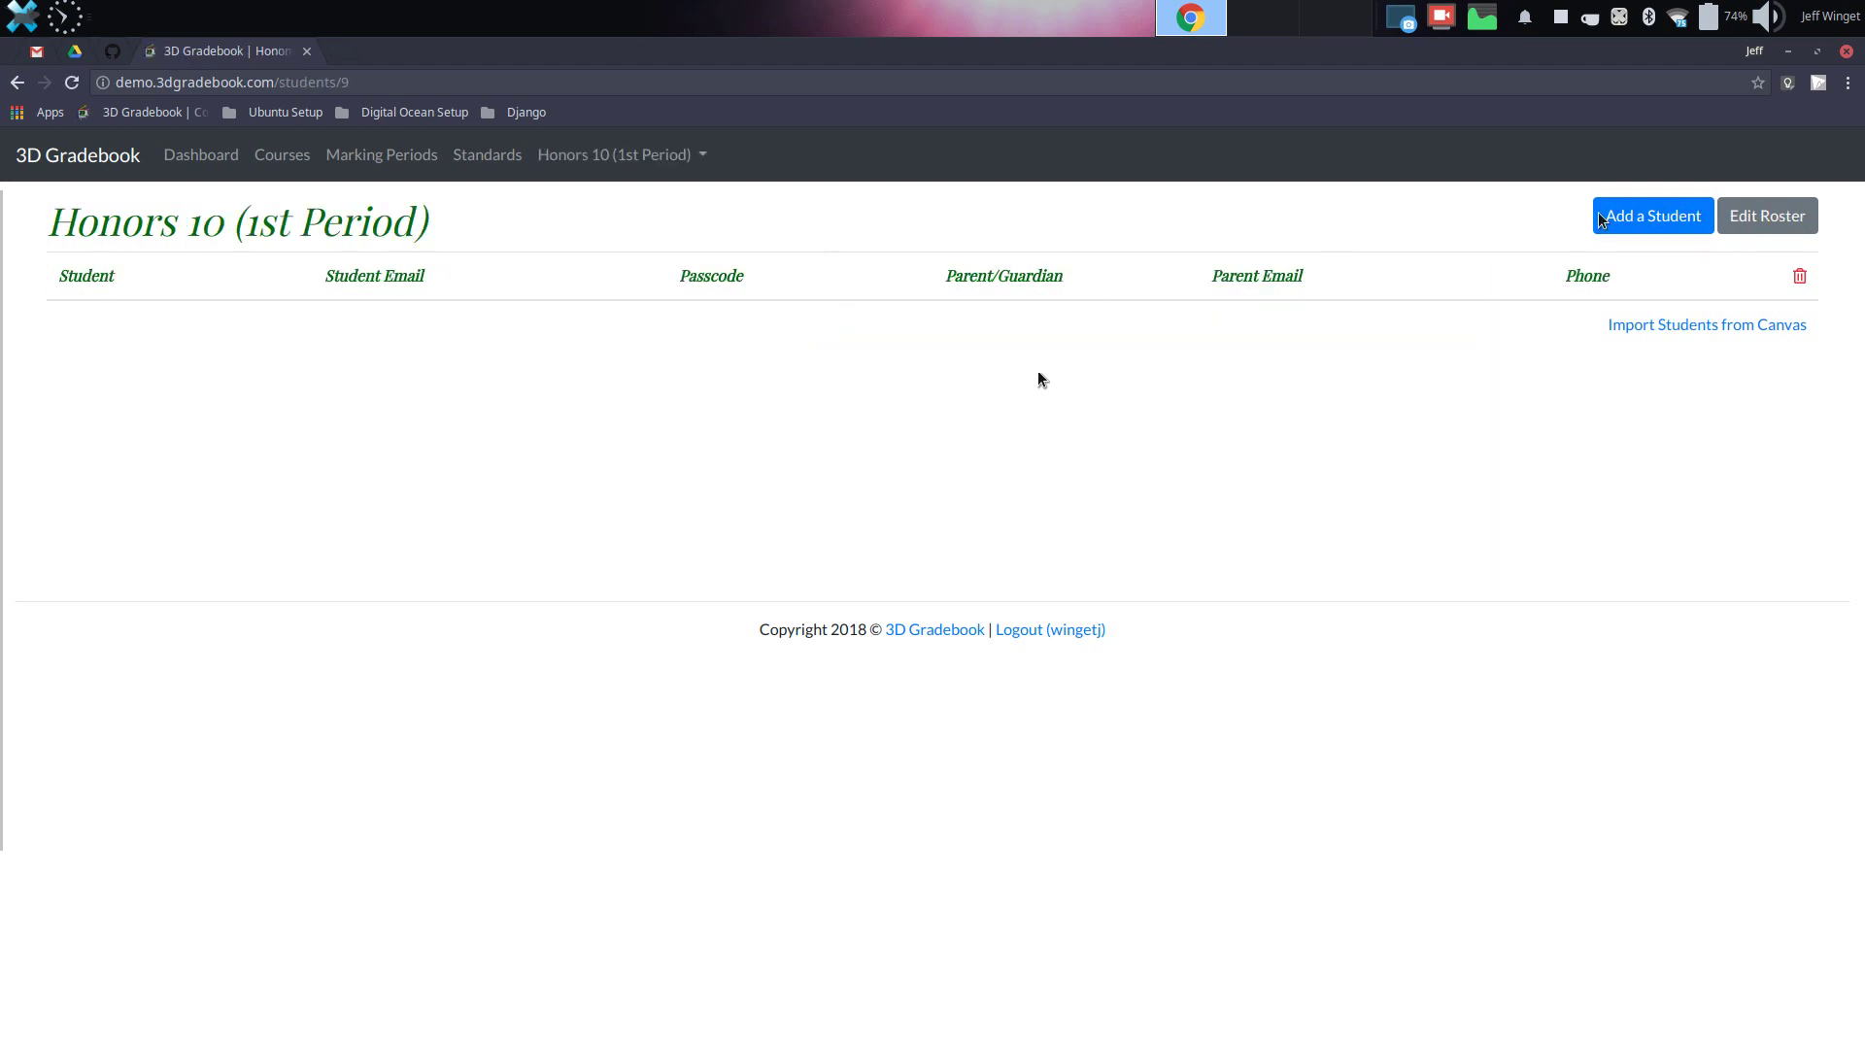
left_click(1651, 216)
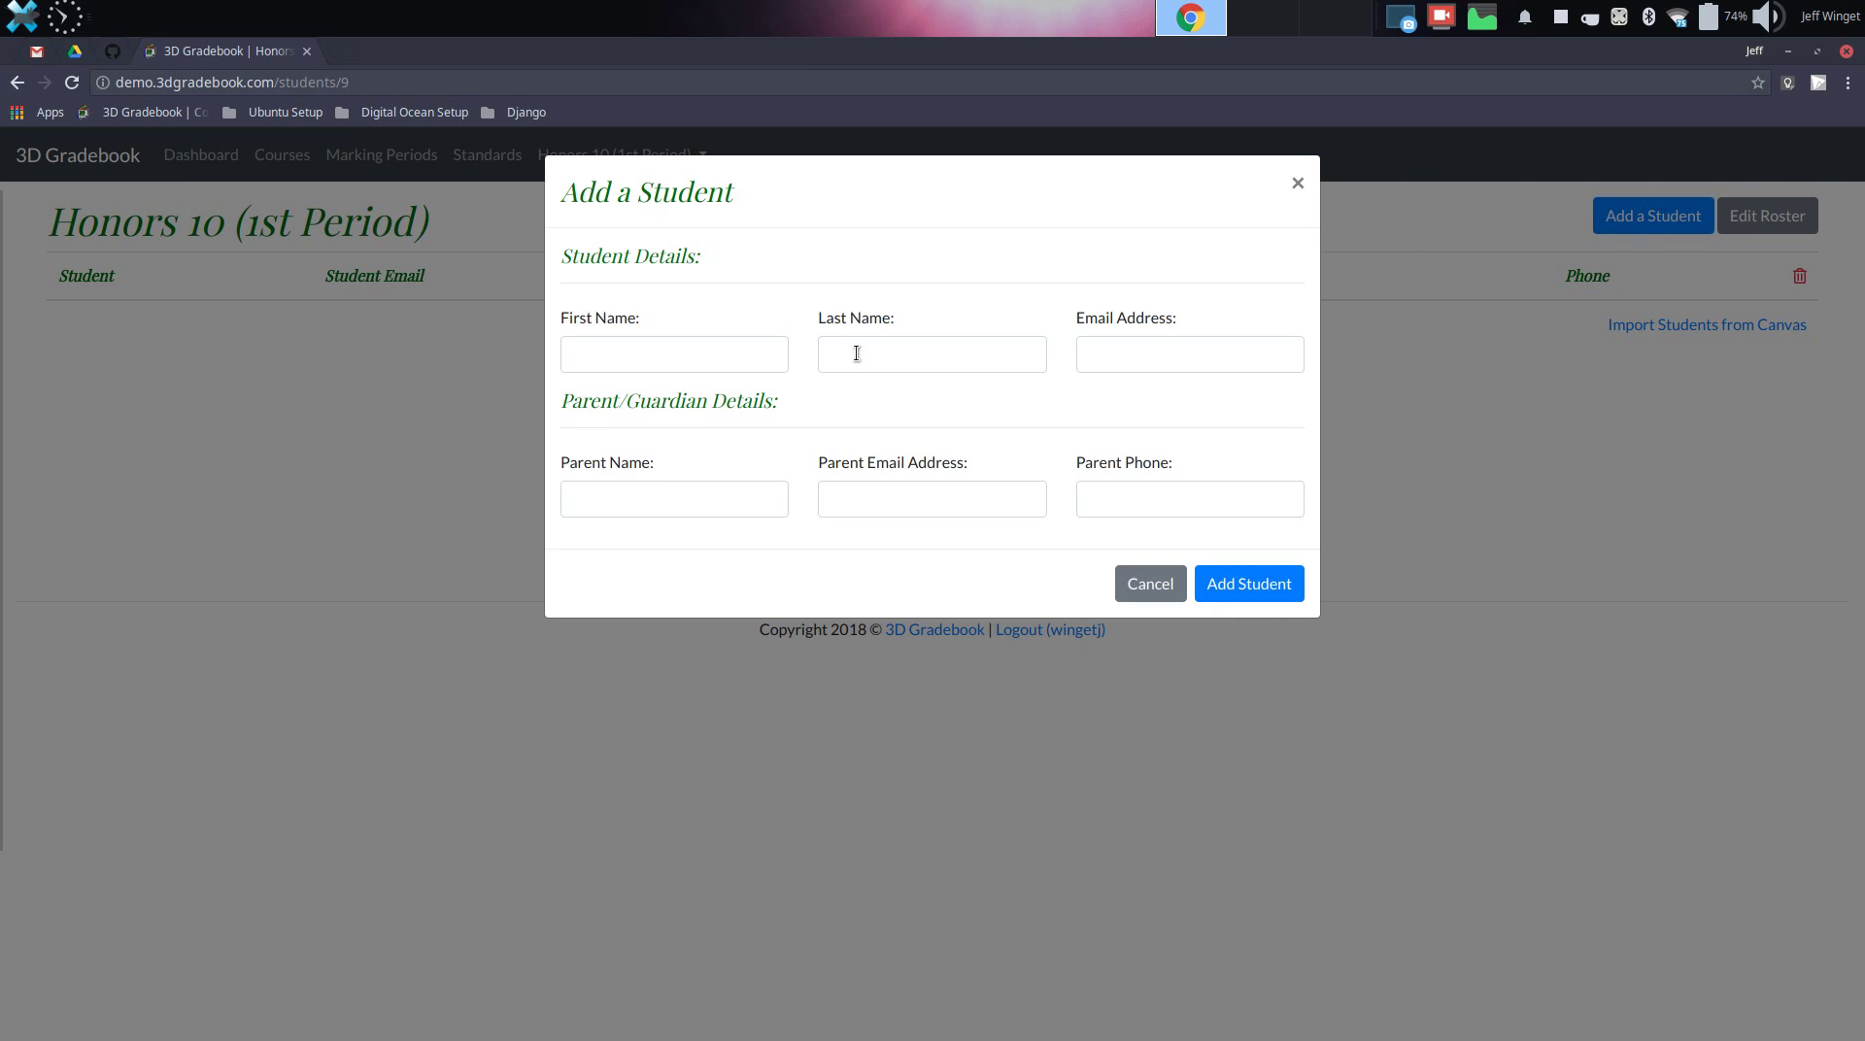
left_click(716, 357)
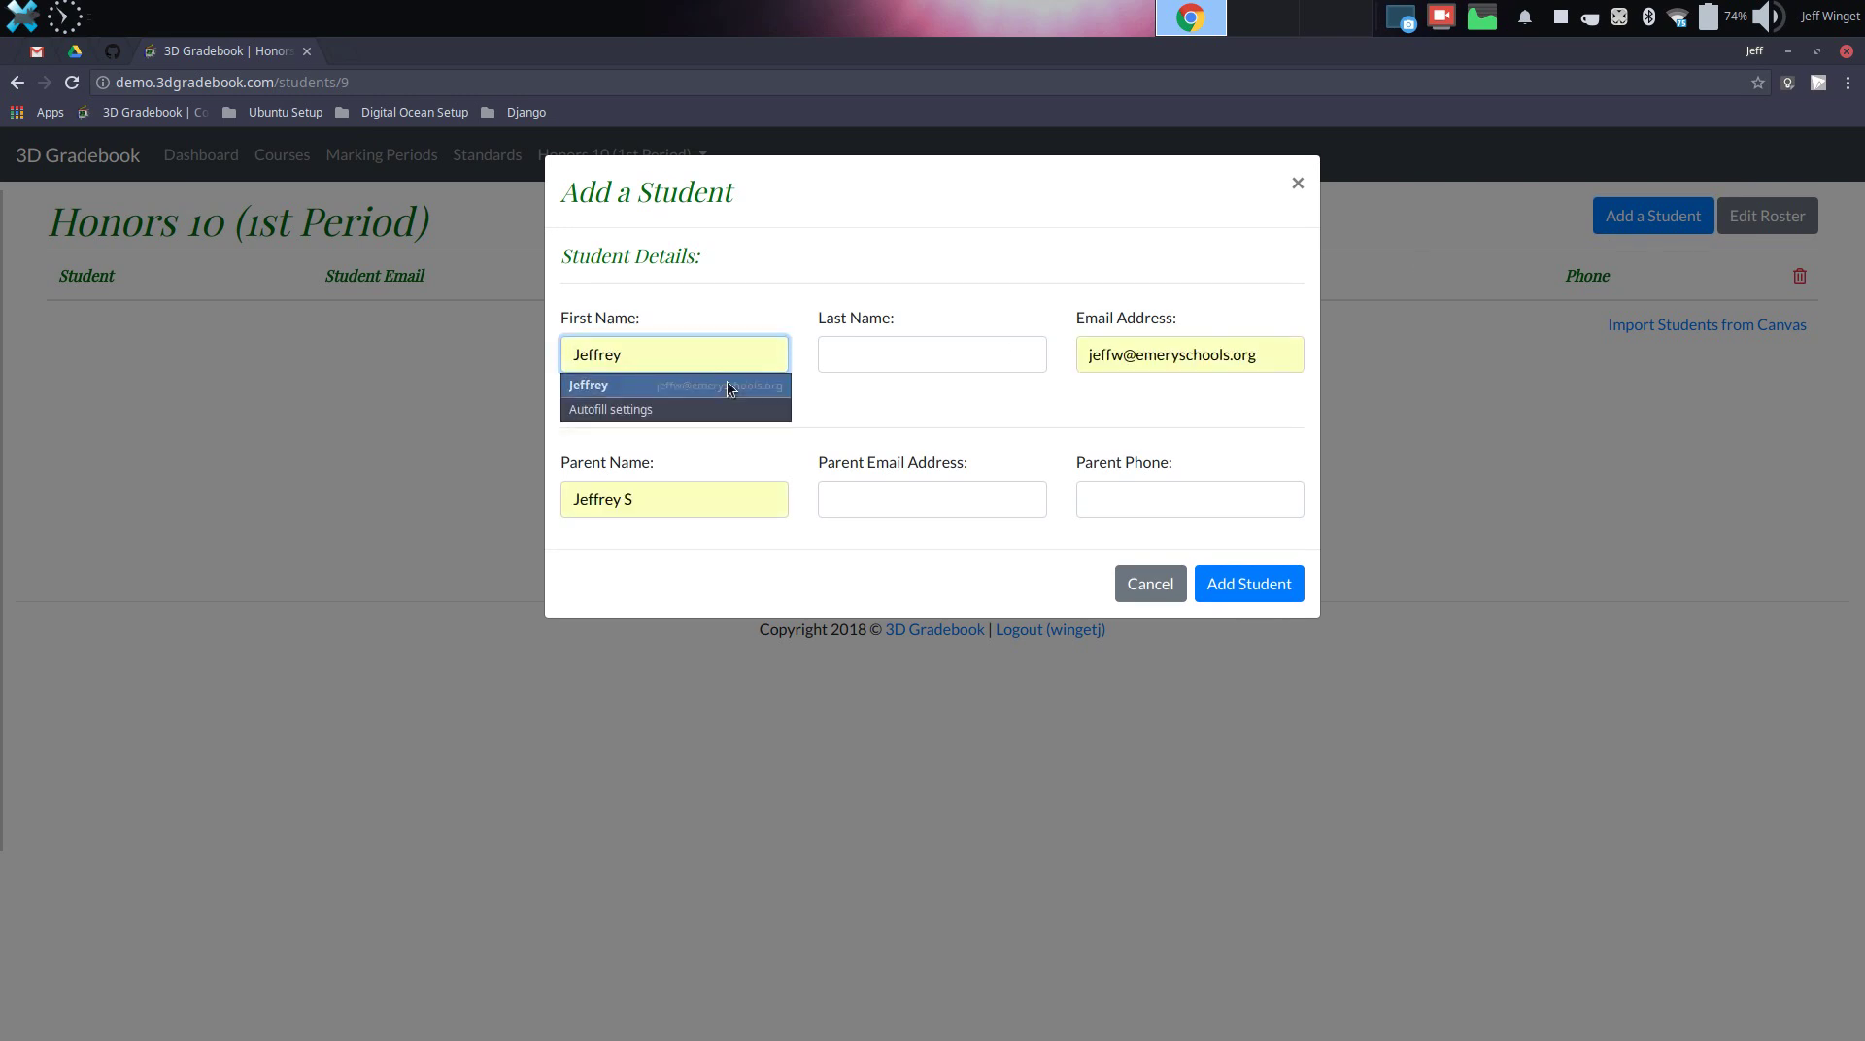
left_click(726, 385)
left_click(868, 359)
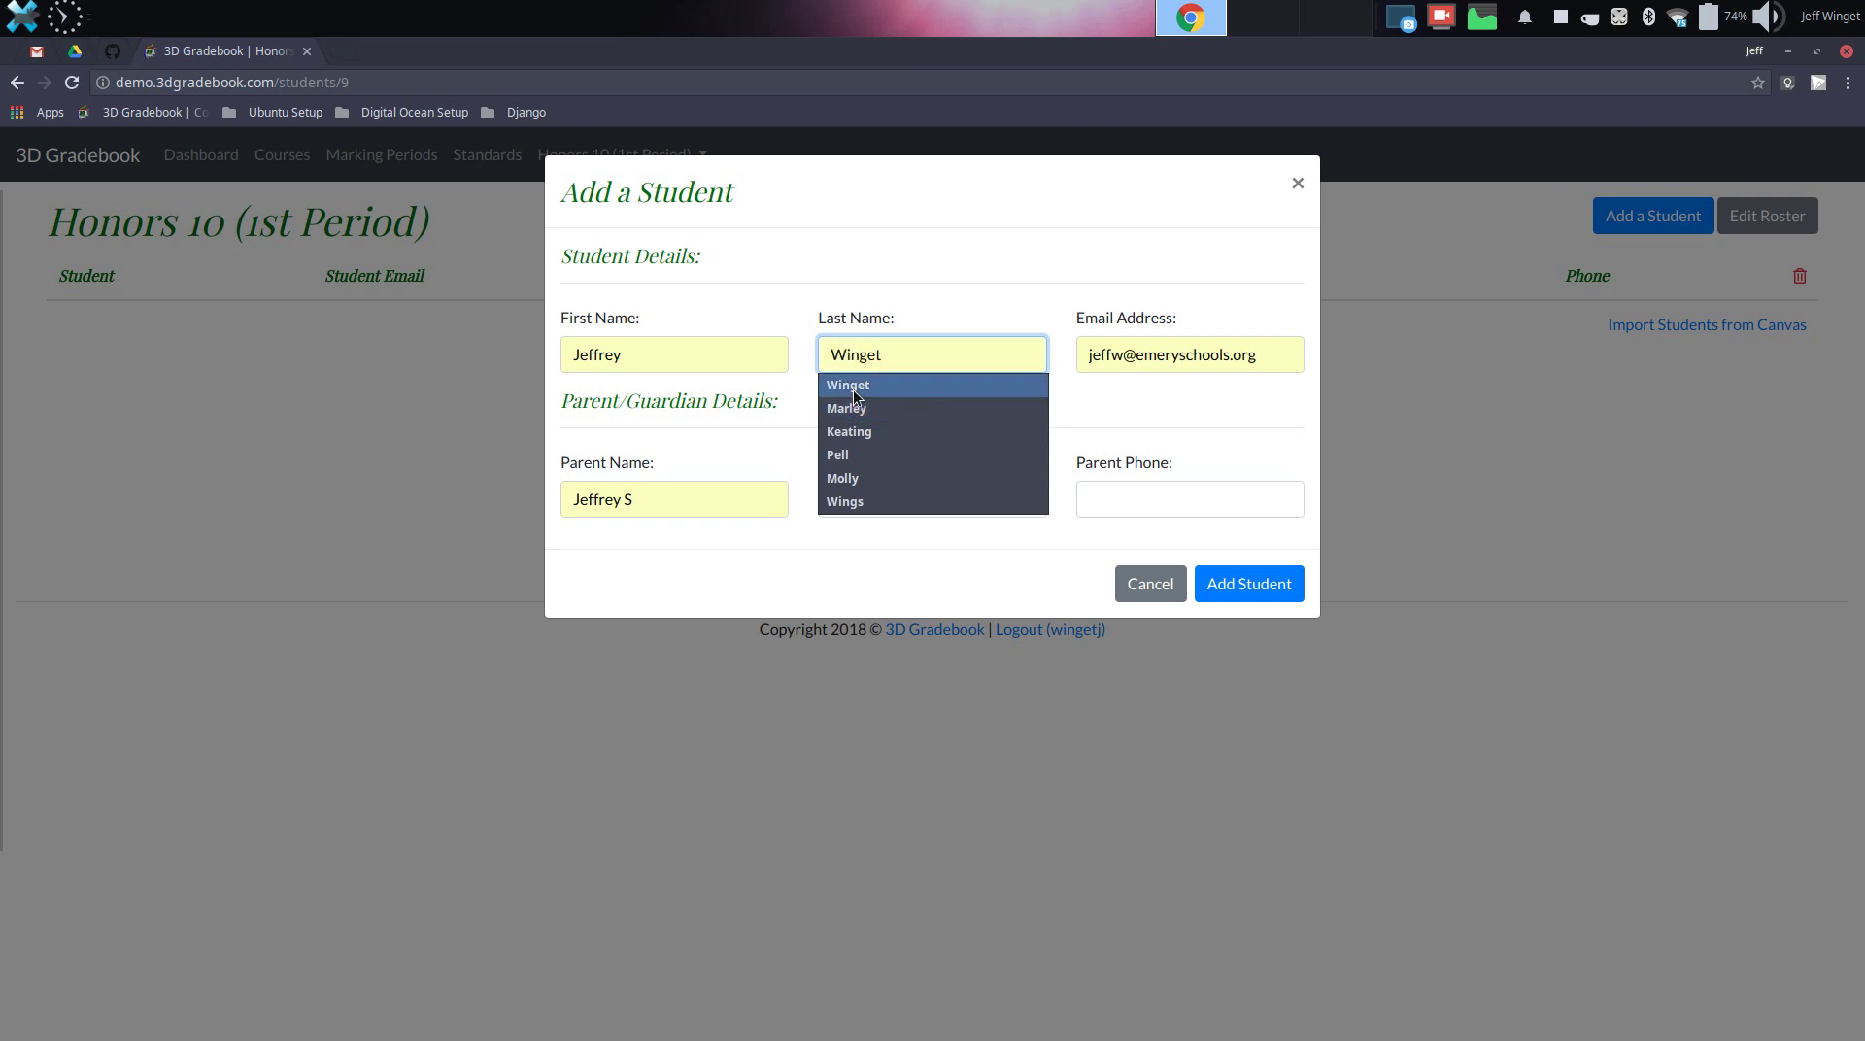
left_click(850, 386)
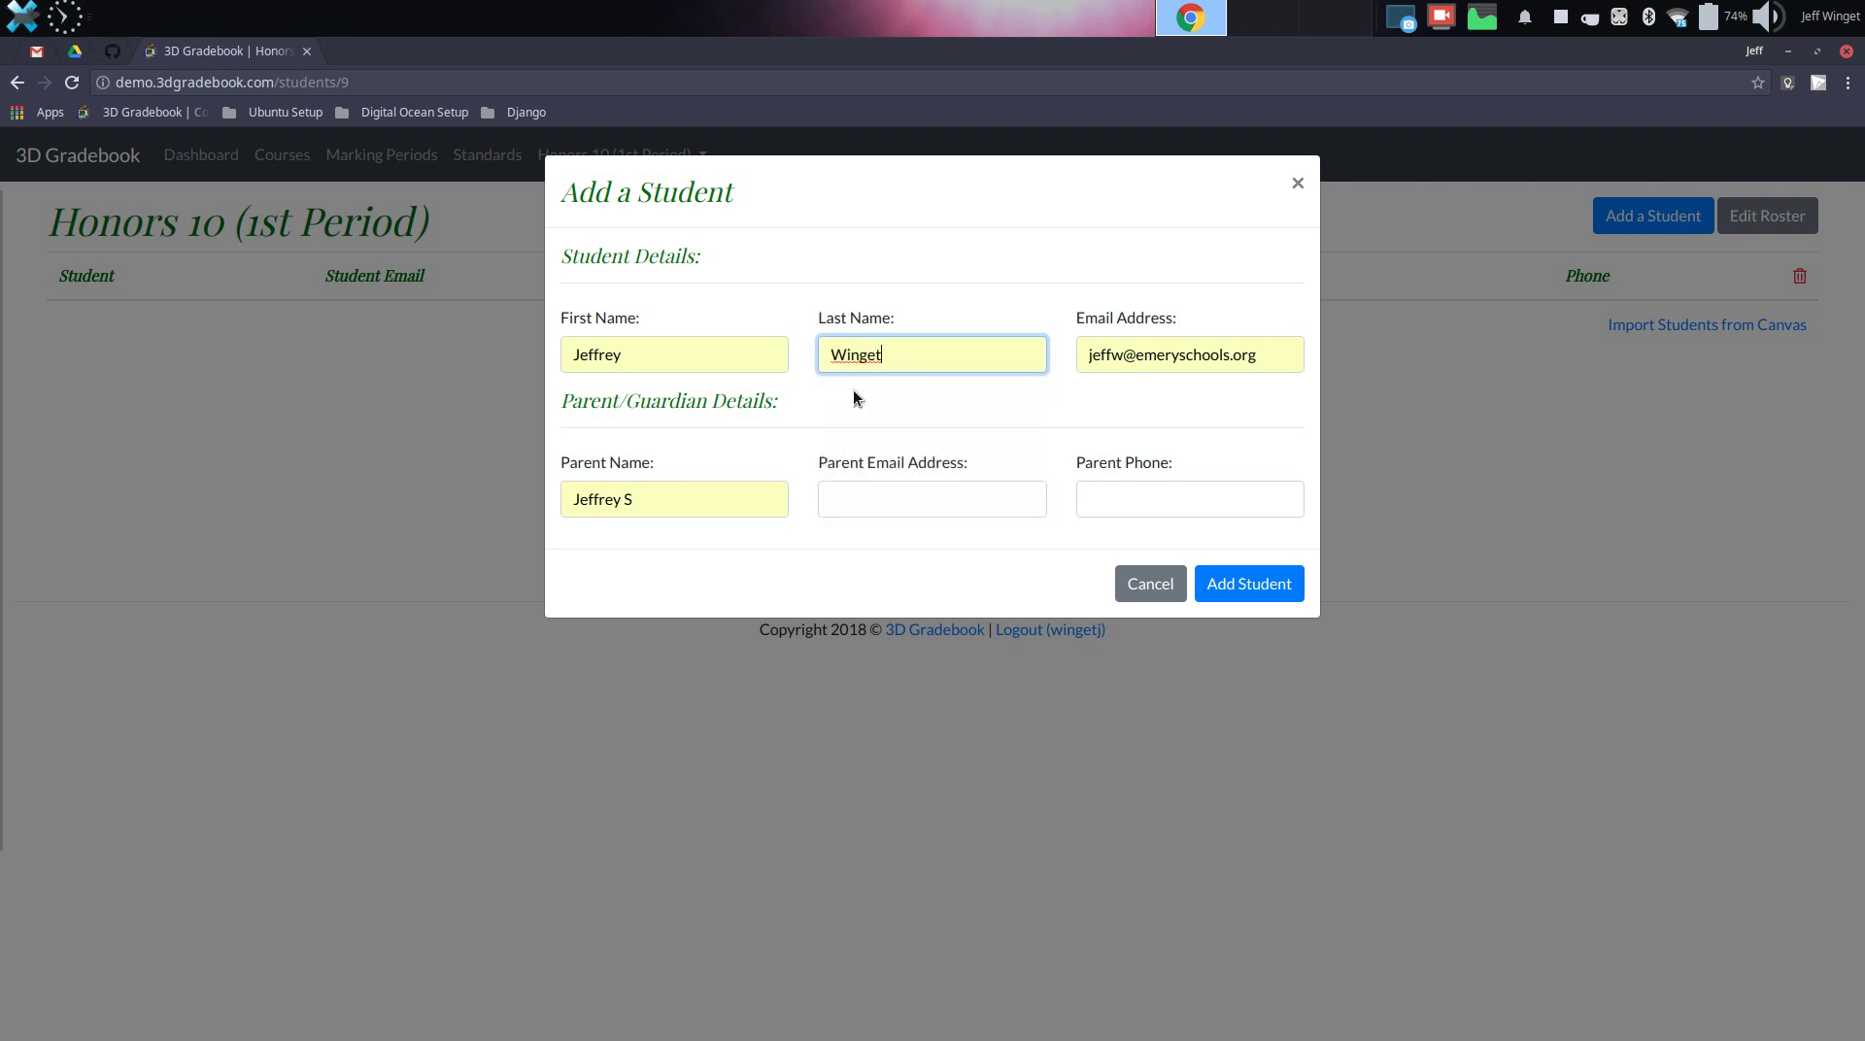
Replace the student's email with a saved email suggestion
left_click(1156, 364)
key("ctrl+a")
type("jeff")
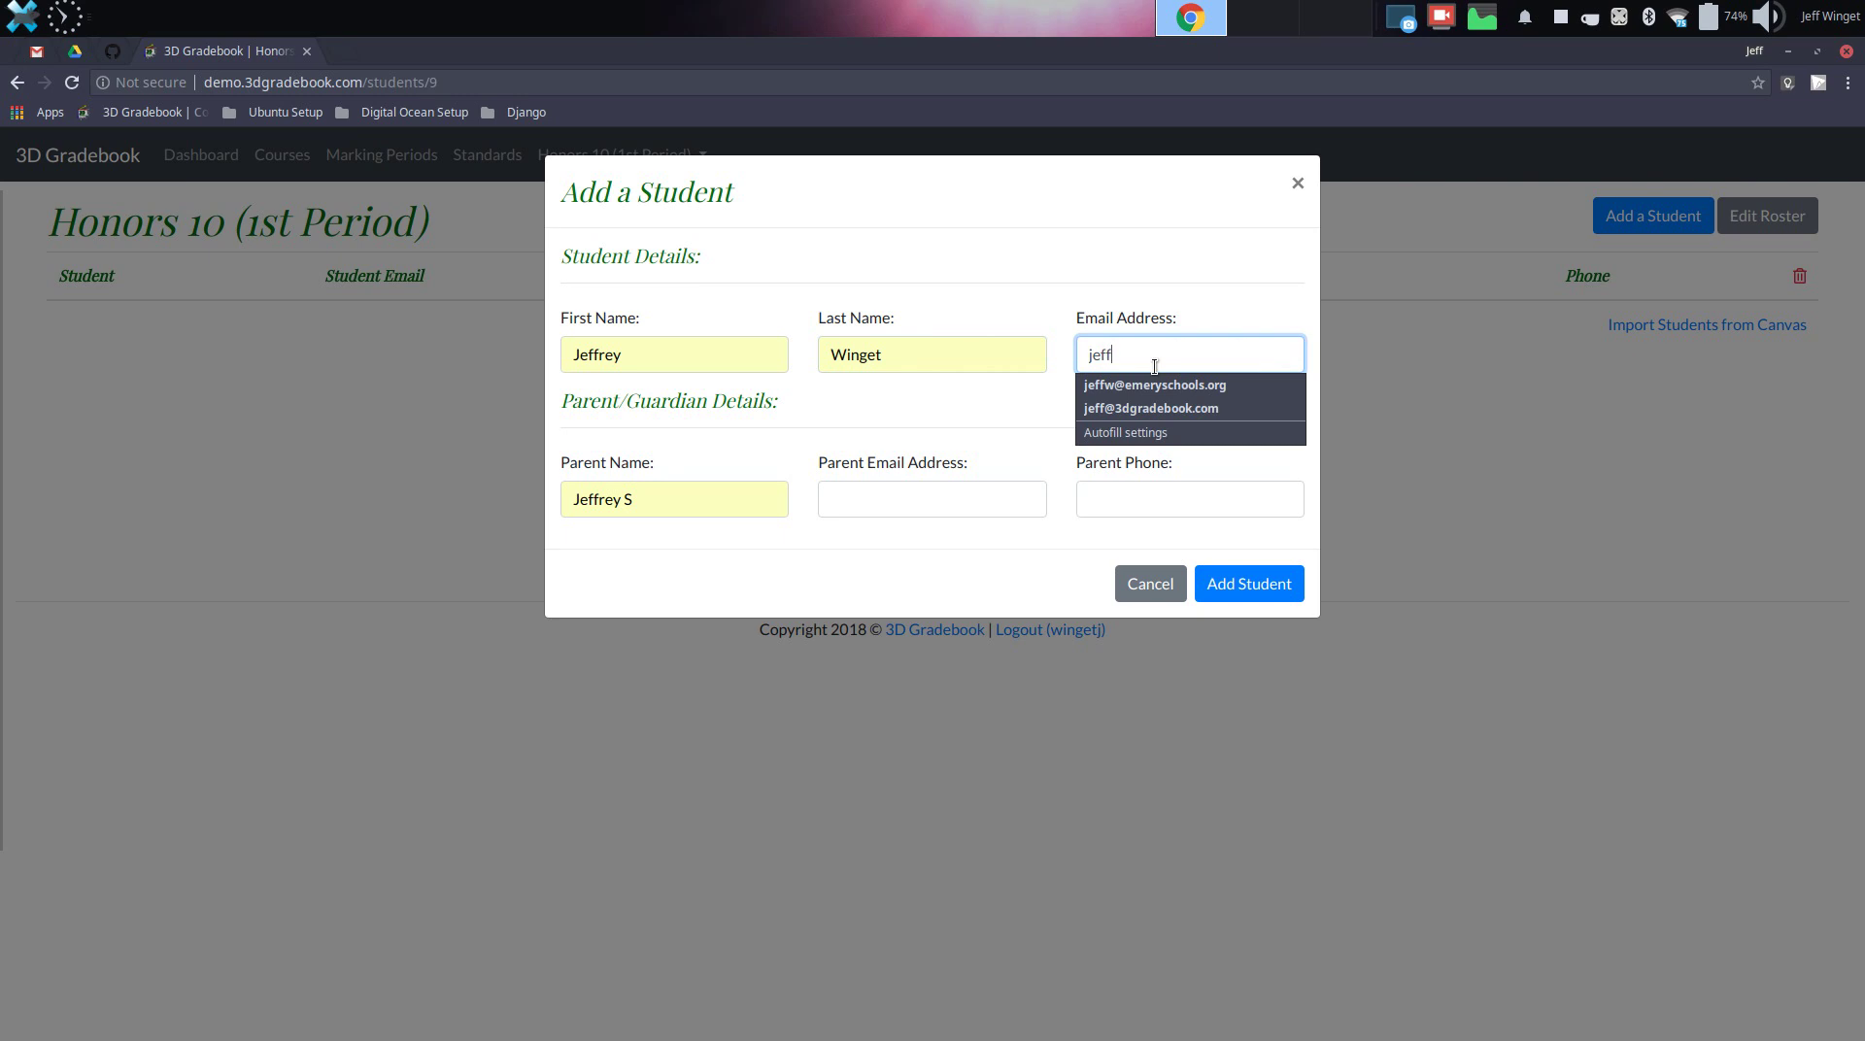
key("Down")
key("Down")
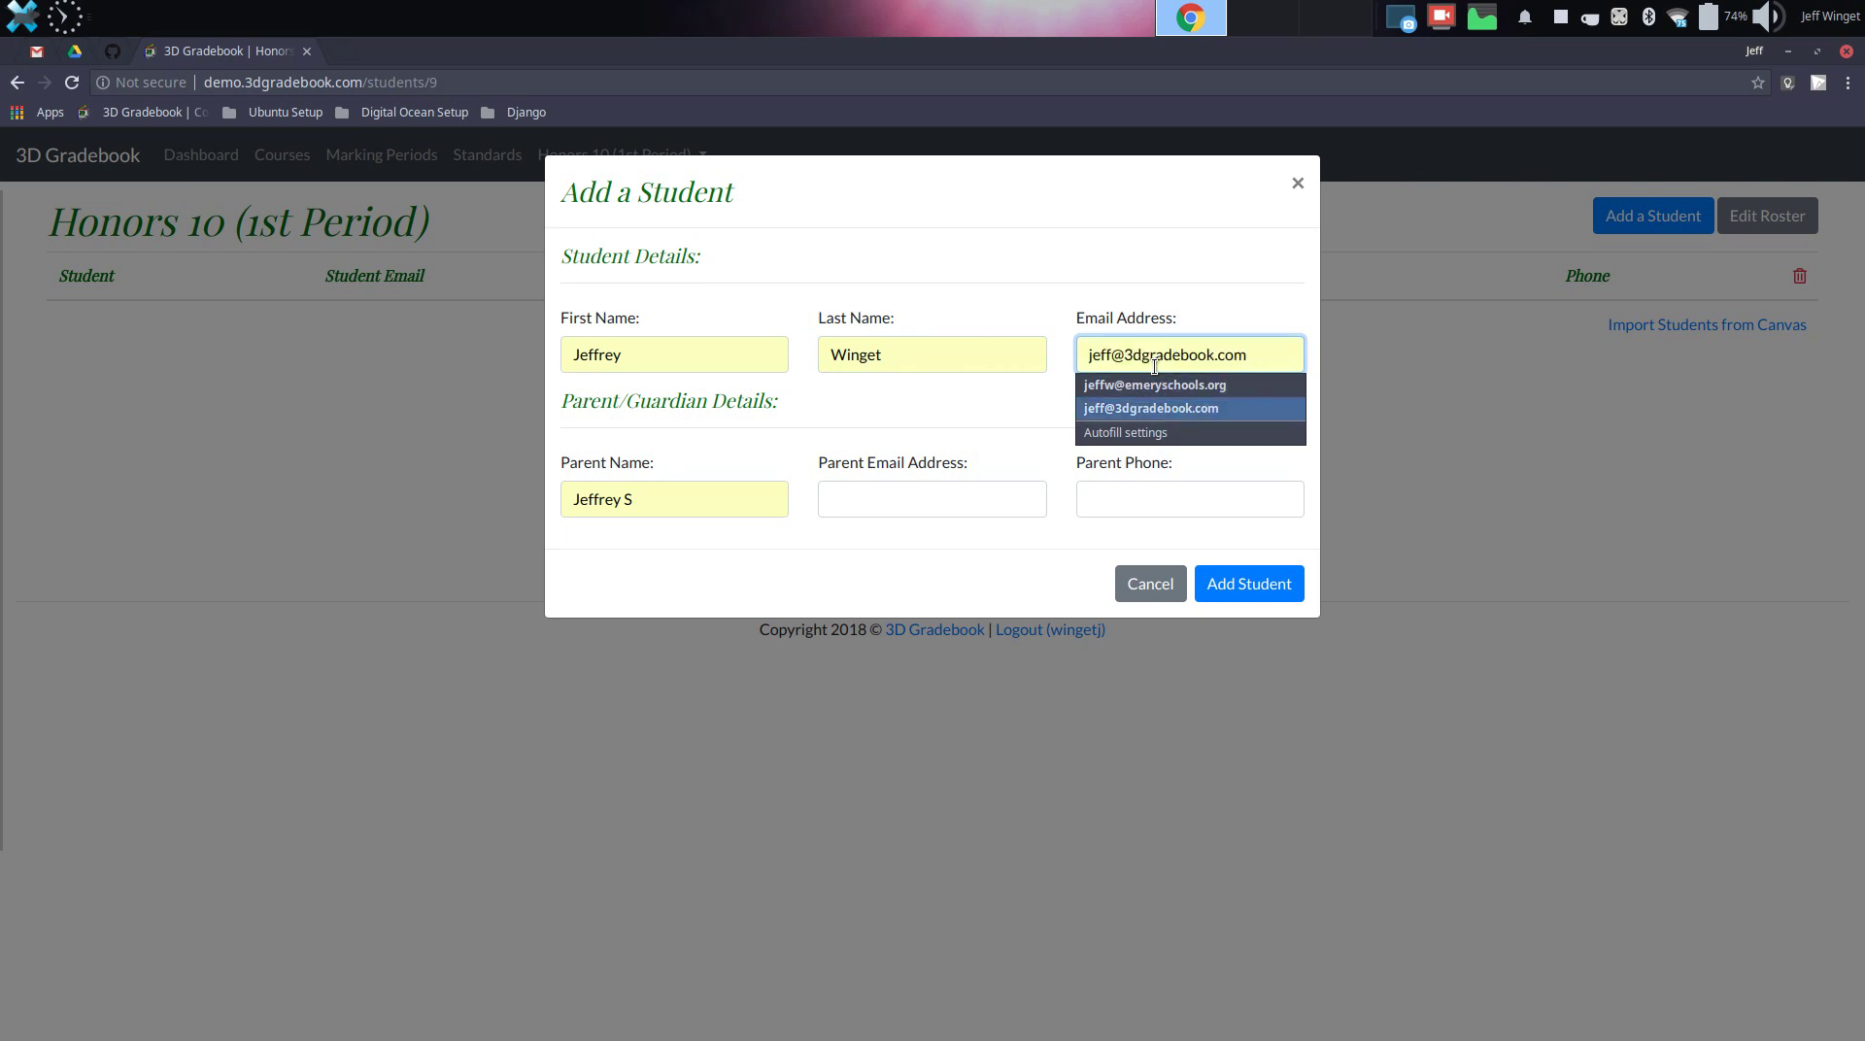
key("Return")
key("Tab")
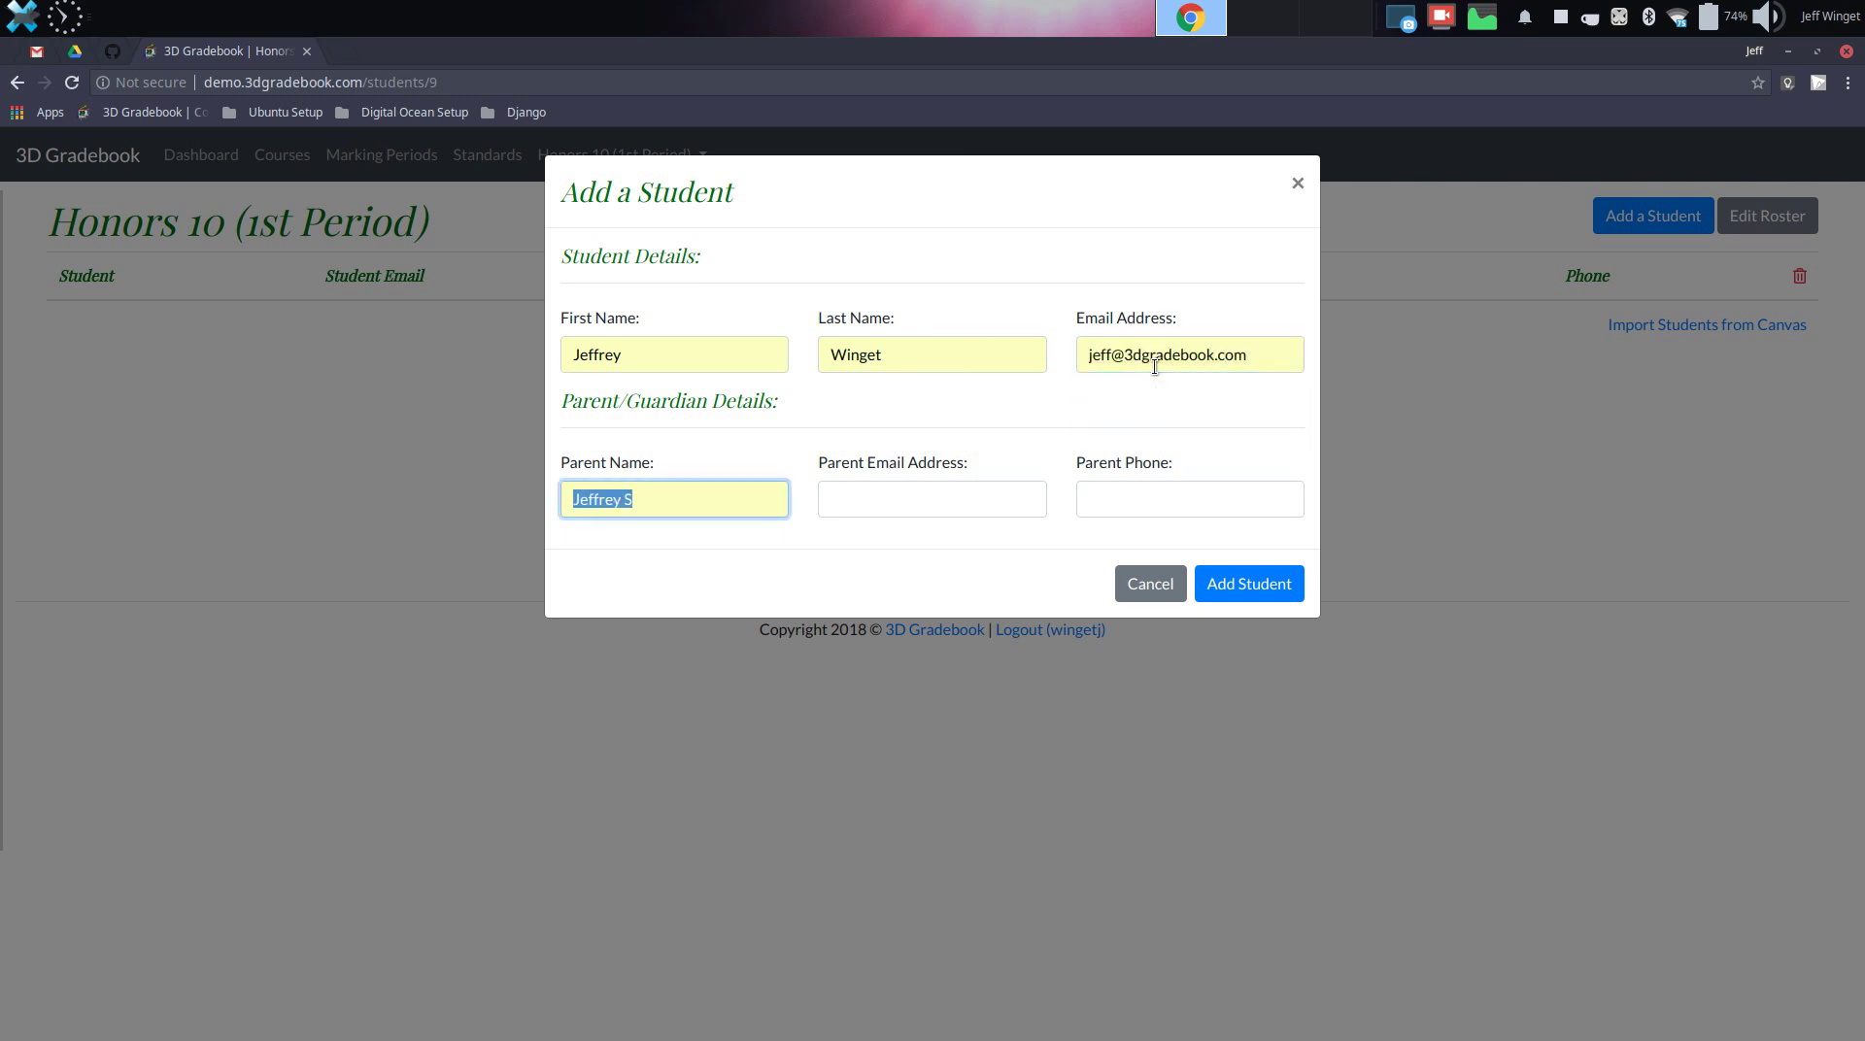
Enter the parent's name, e-mail address and phone number, and save the student
type("Jan")
key("Tab")
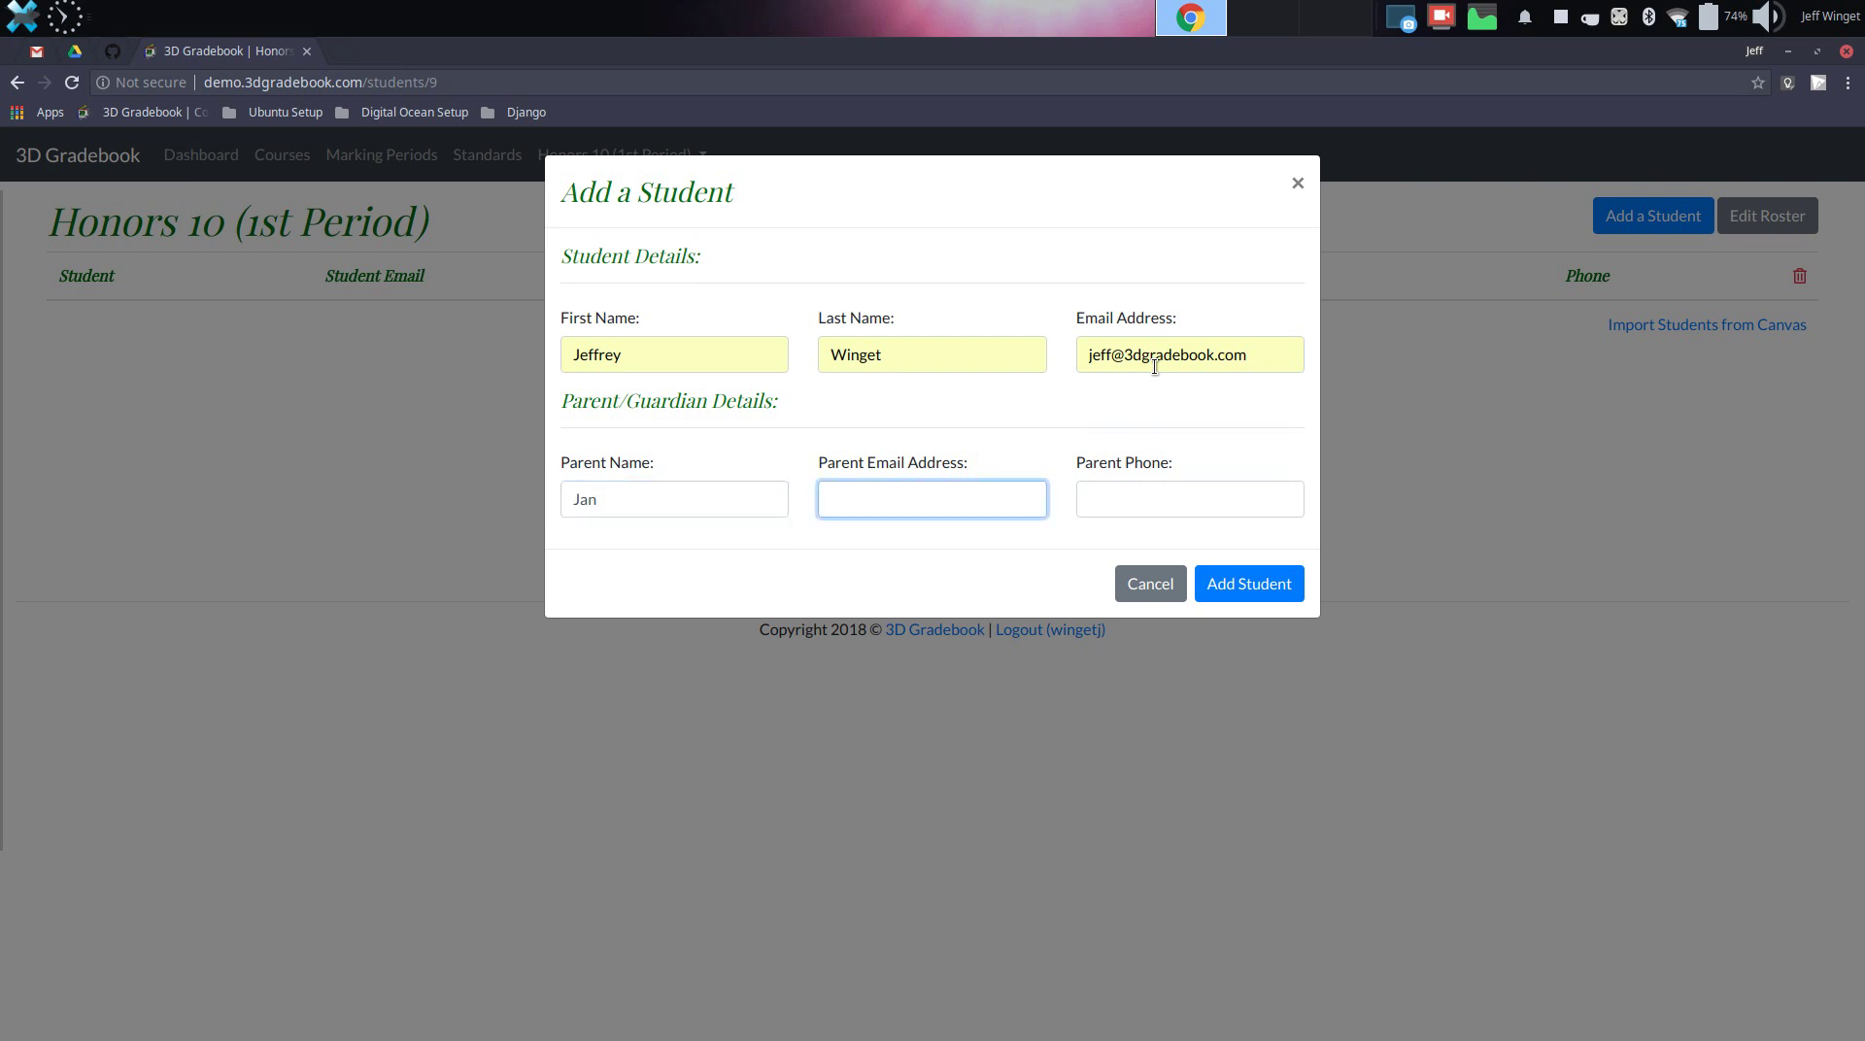
key("Tab")
type("555-55")
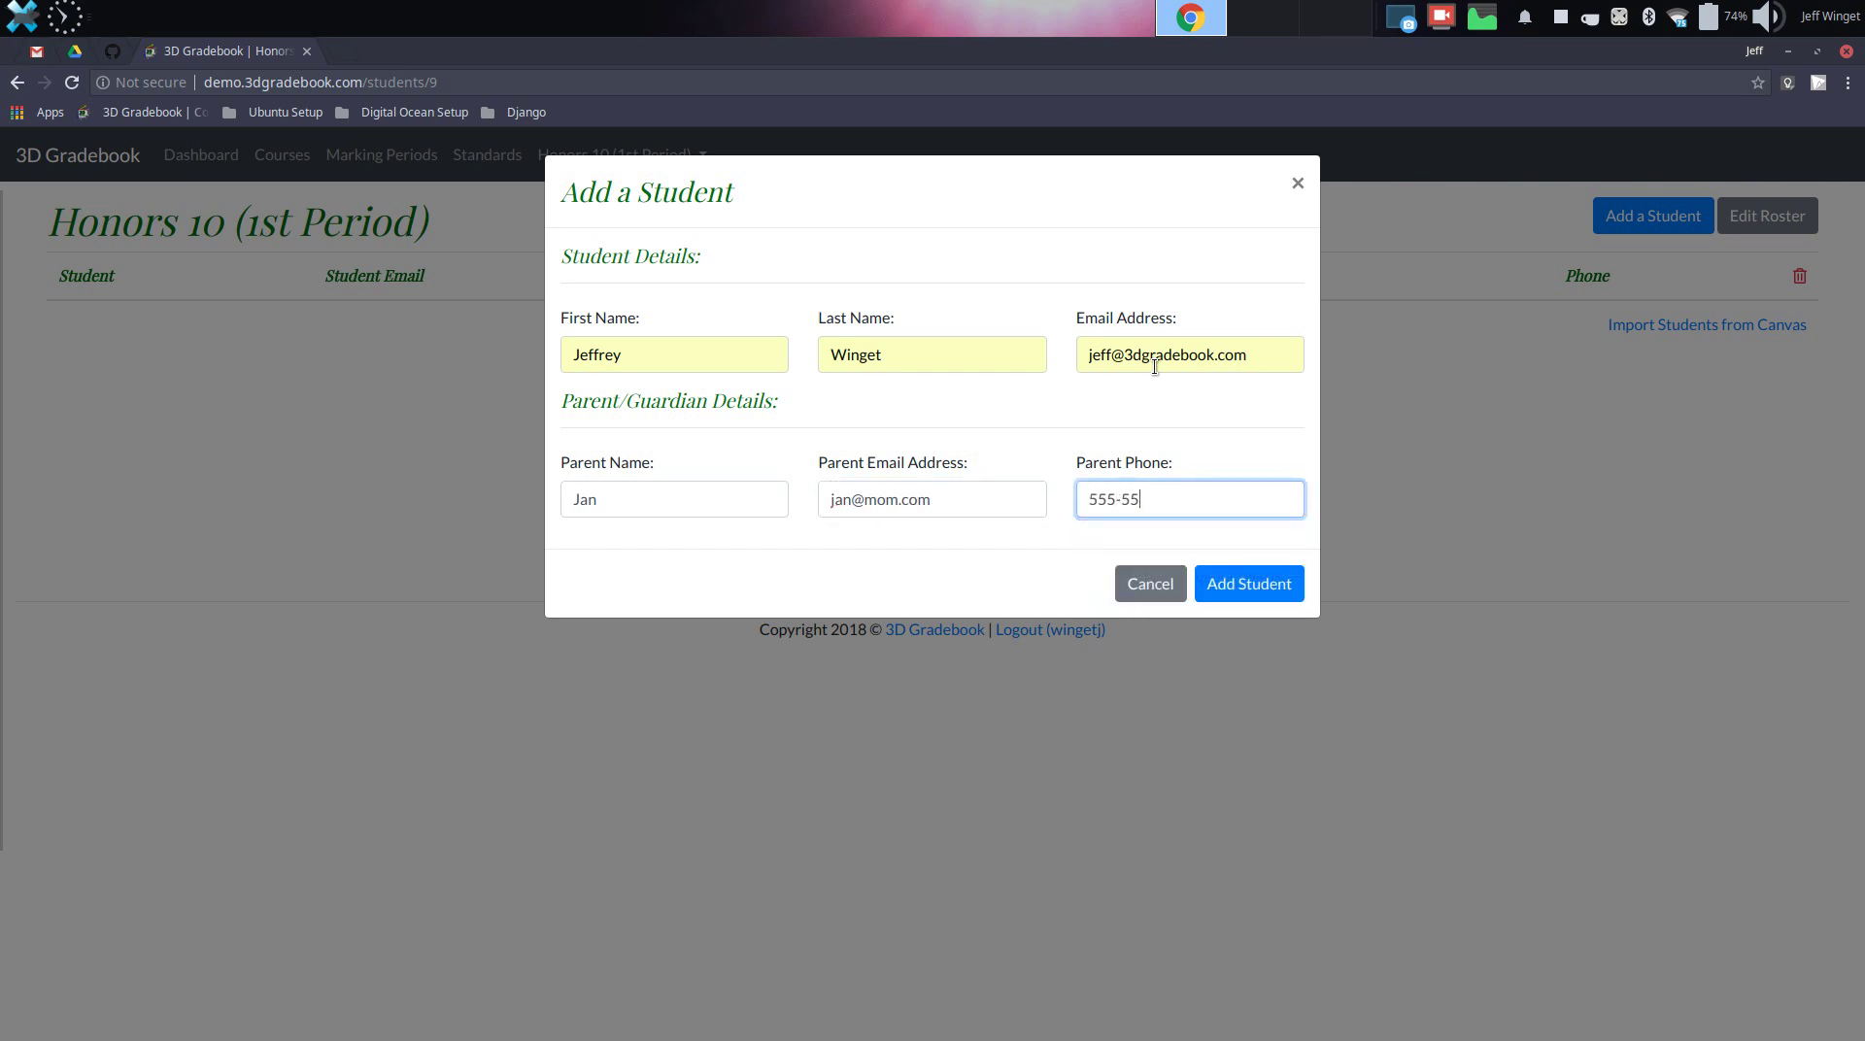
type("5-5555")
left_click(1251, 583)
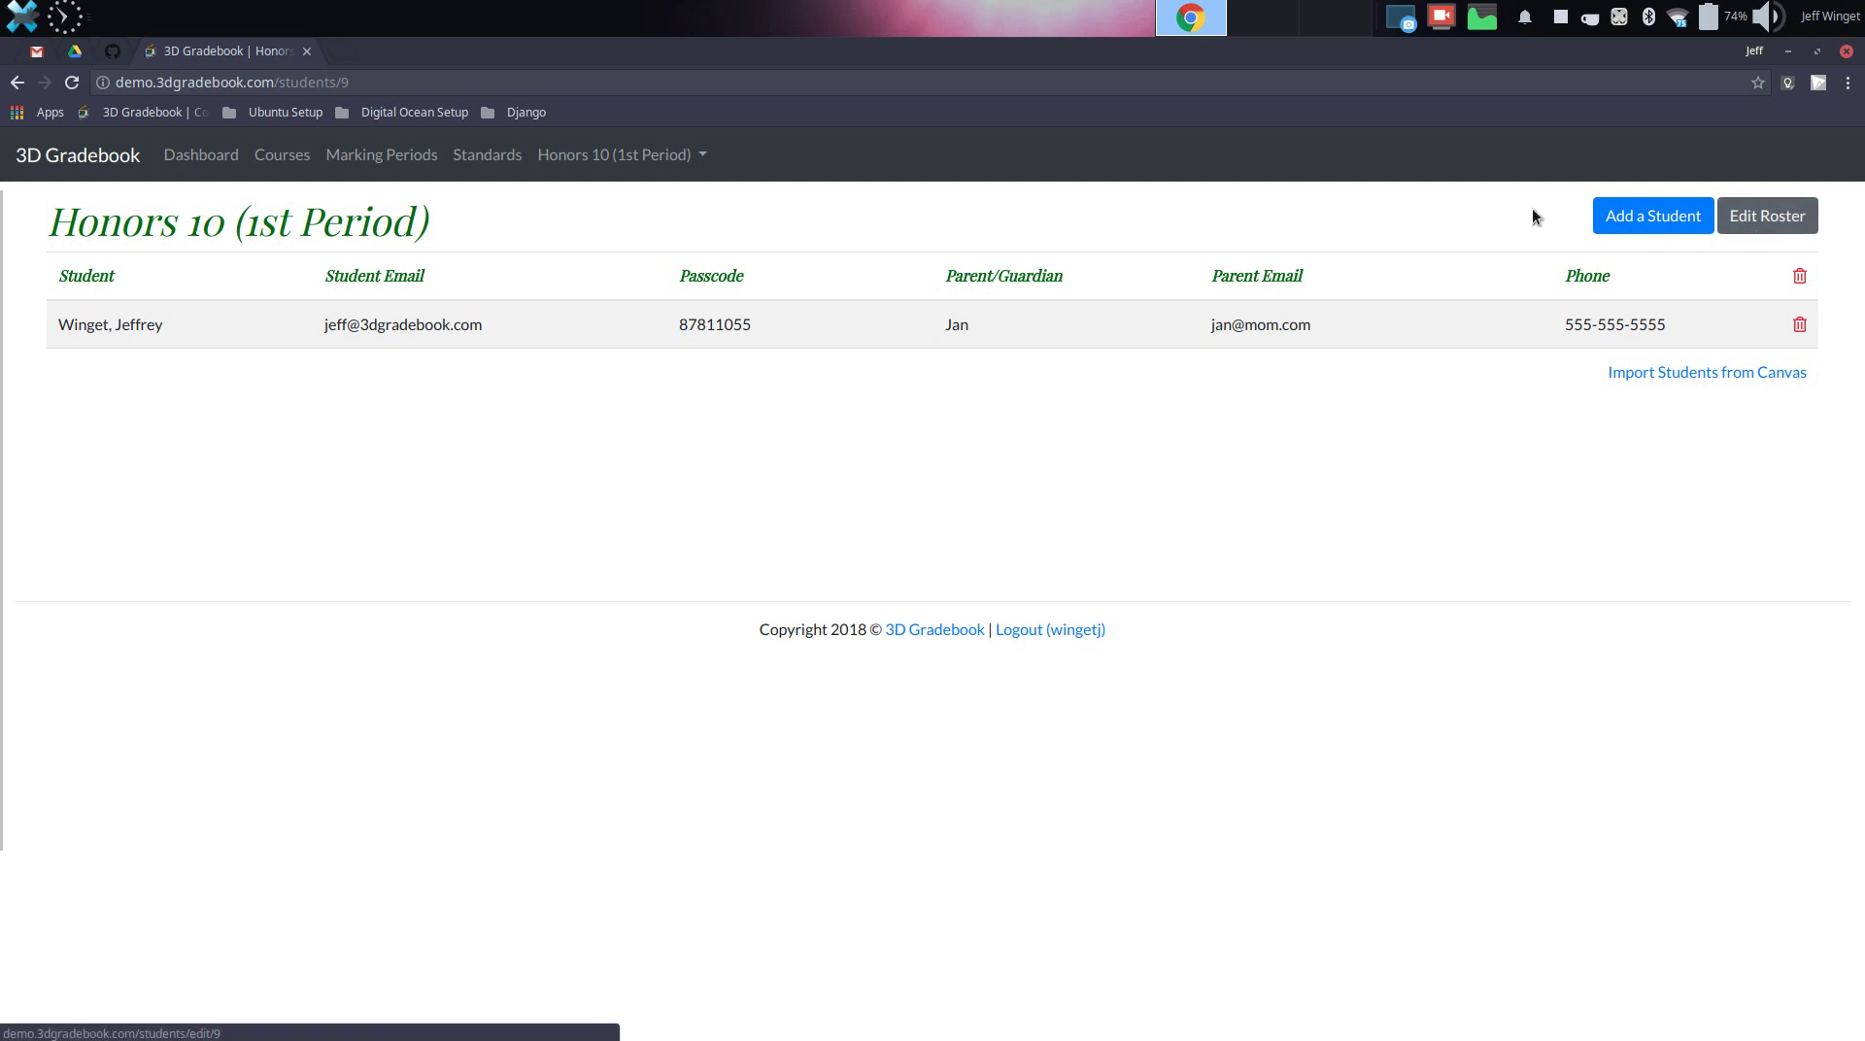
Check the roster in edit mode without changes, then return to the dashboard
left_click(1783, 216)
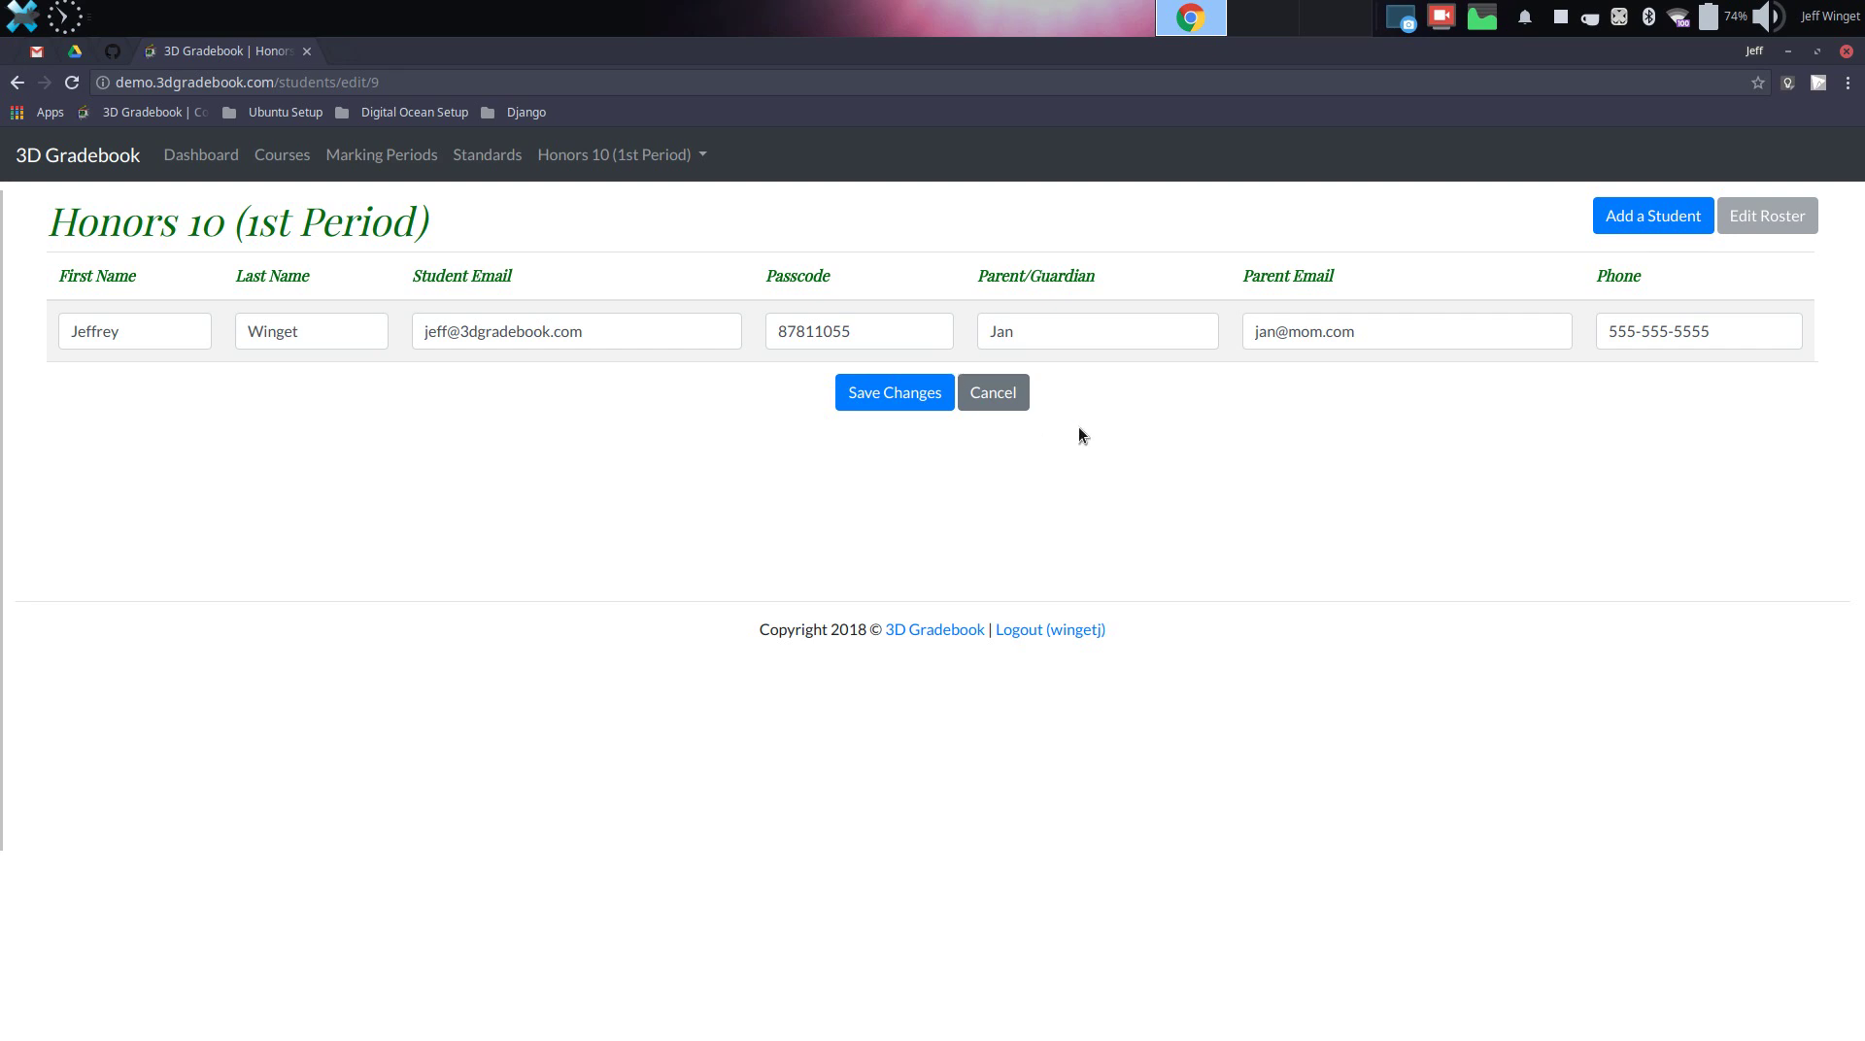
left_click(1016, 400)
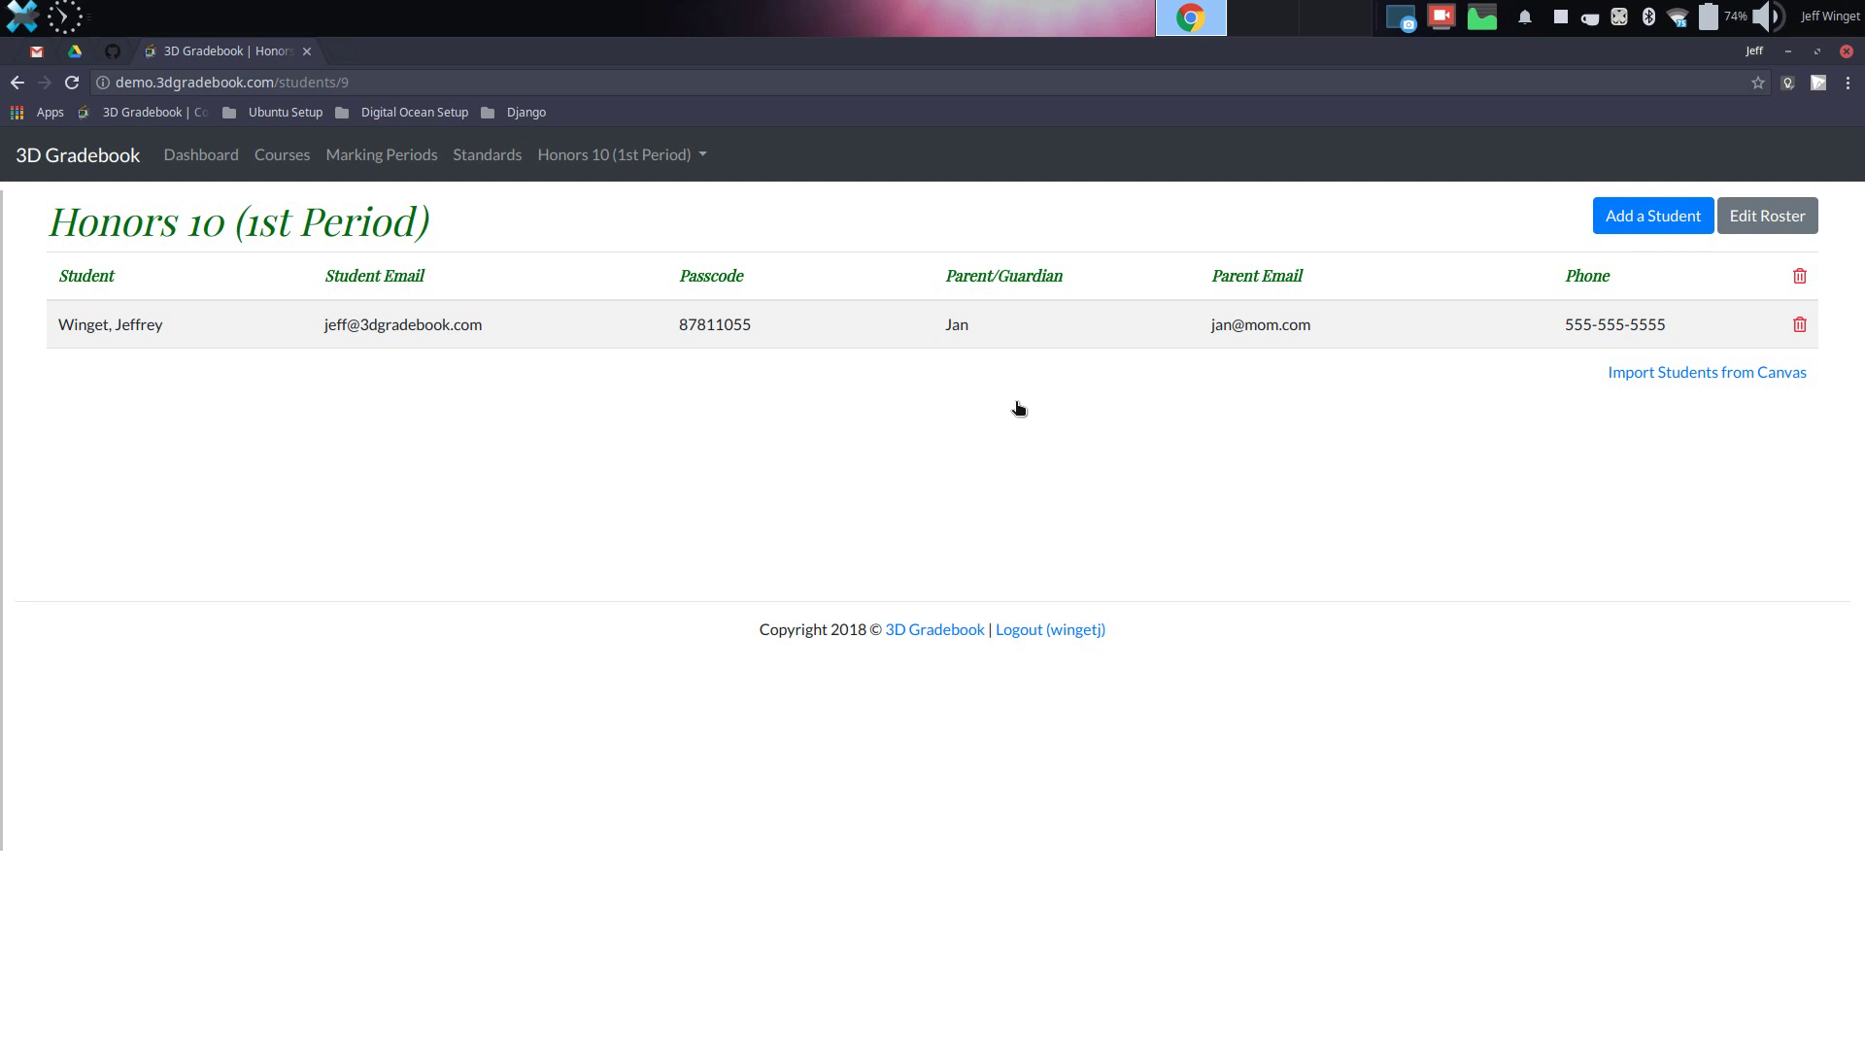
left_click(201, 155)
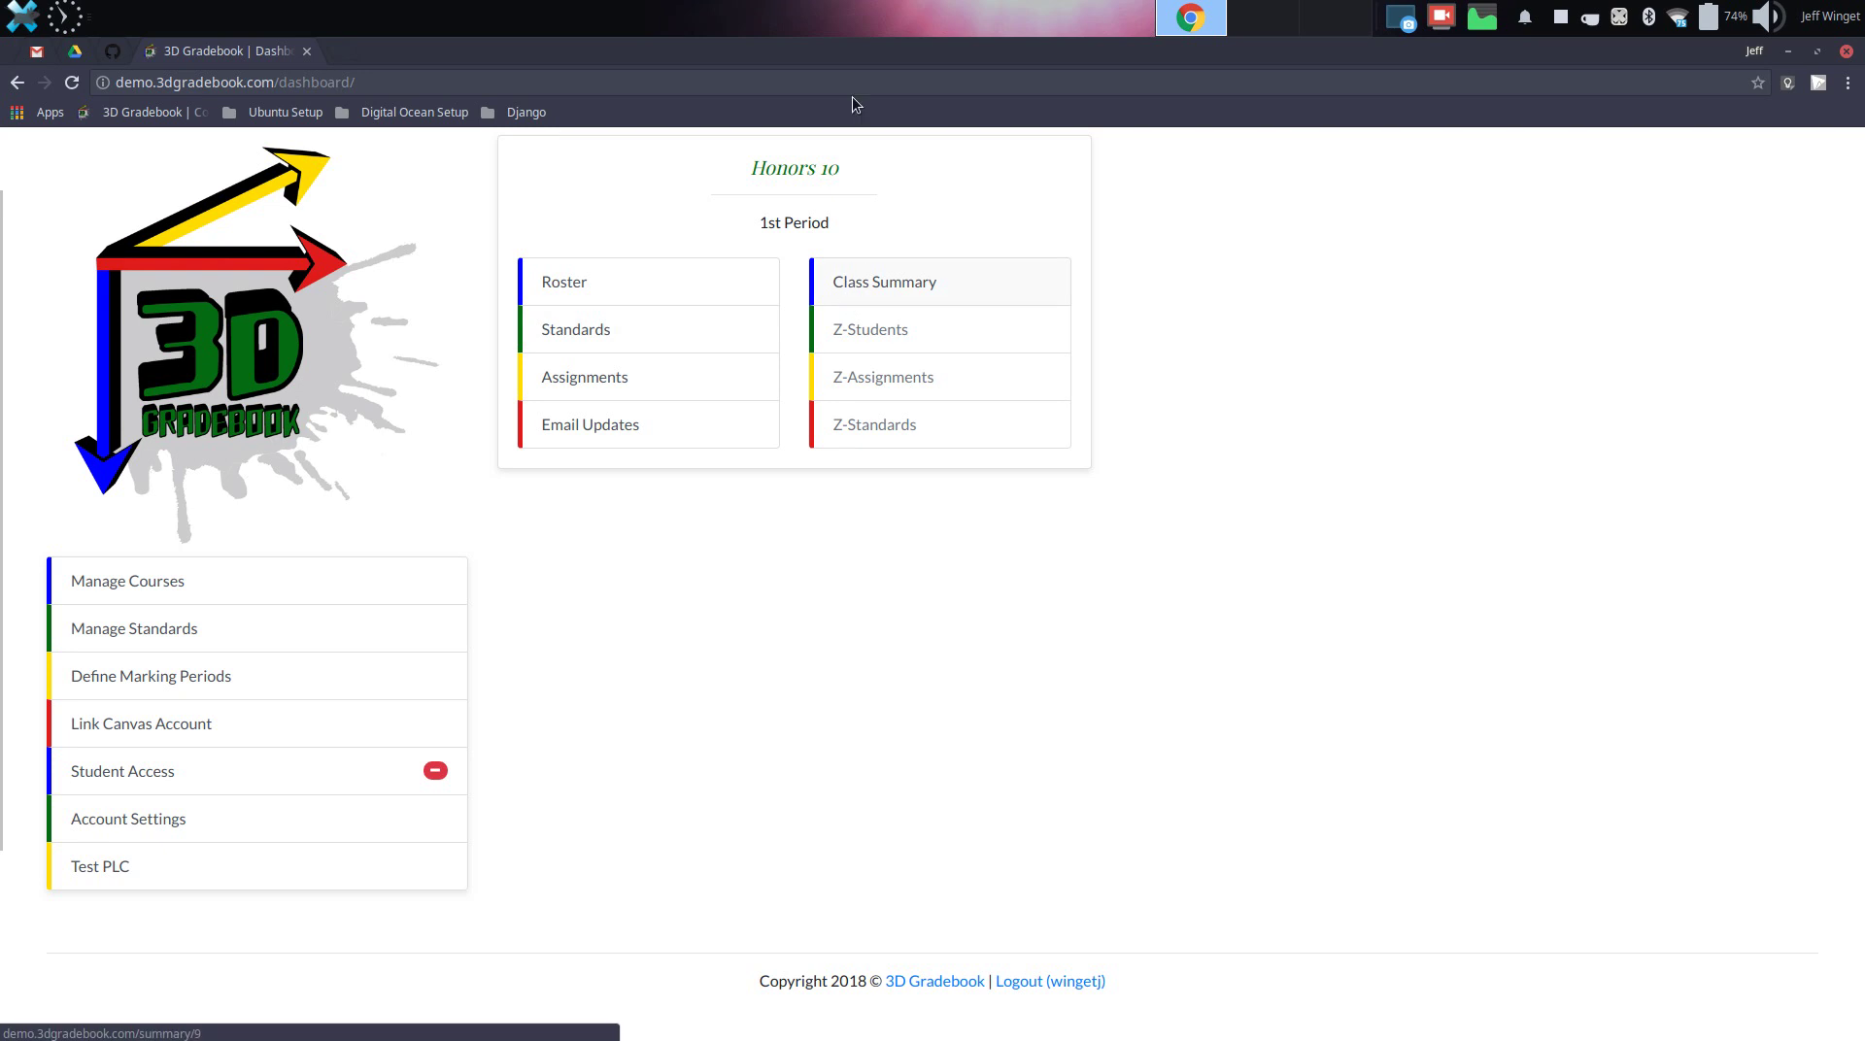
Start a marking period named 1st Quarter with start date August 20, 2018
left_click(135, 691)
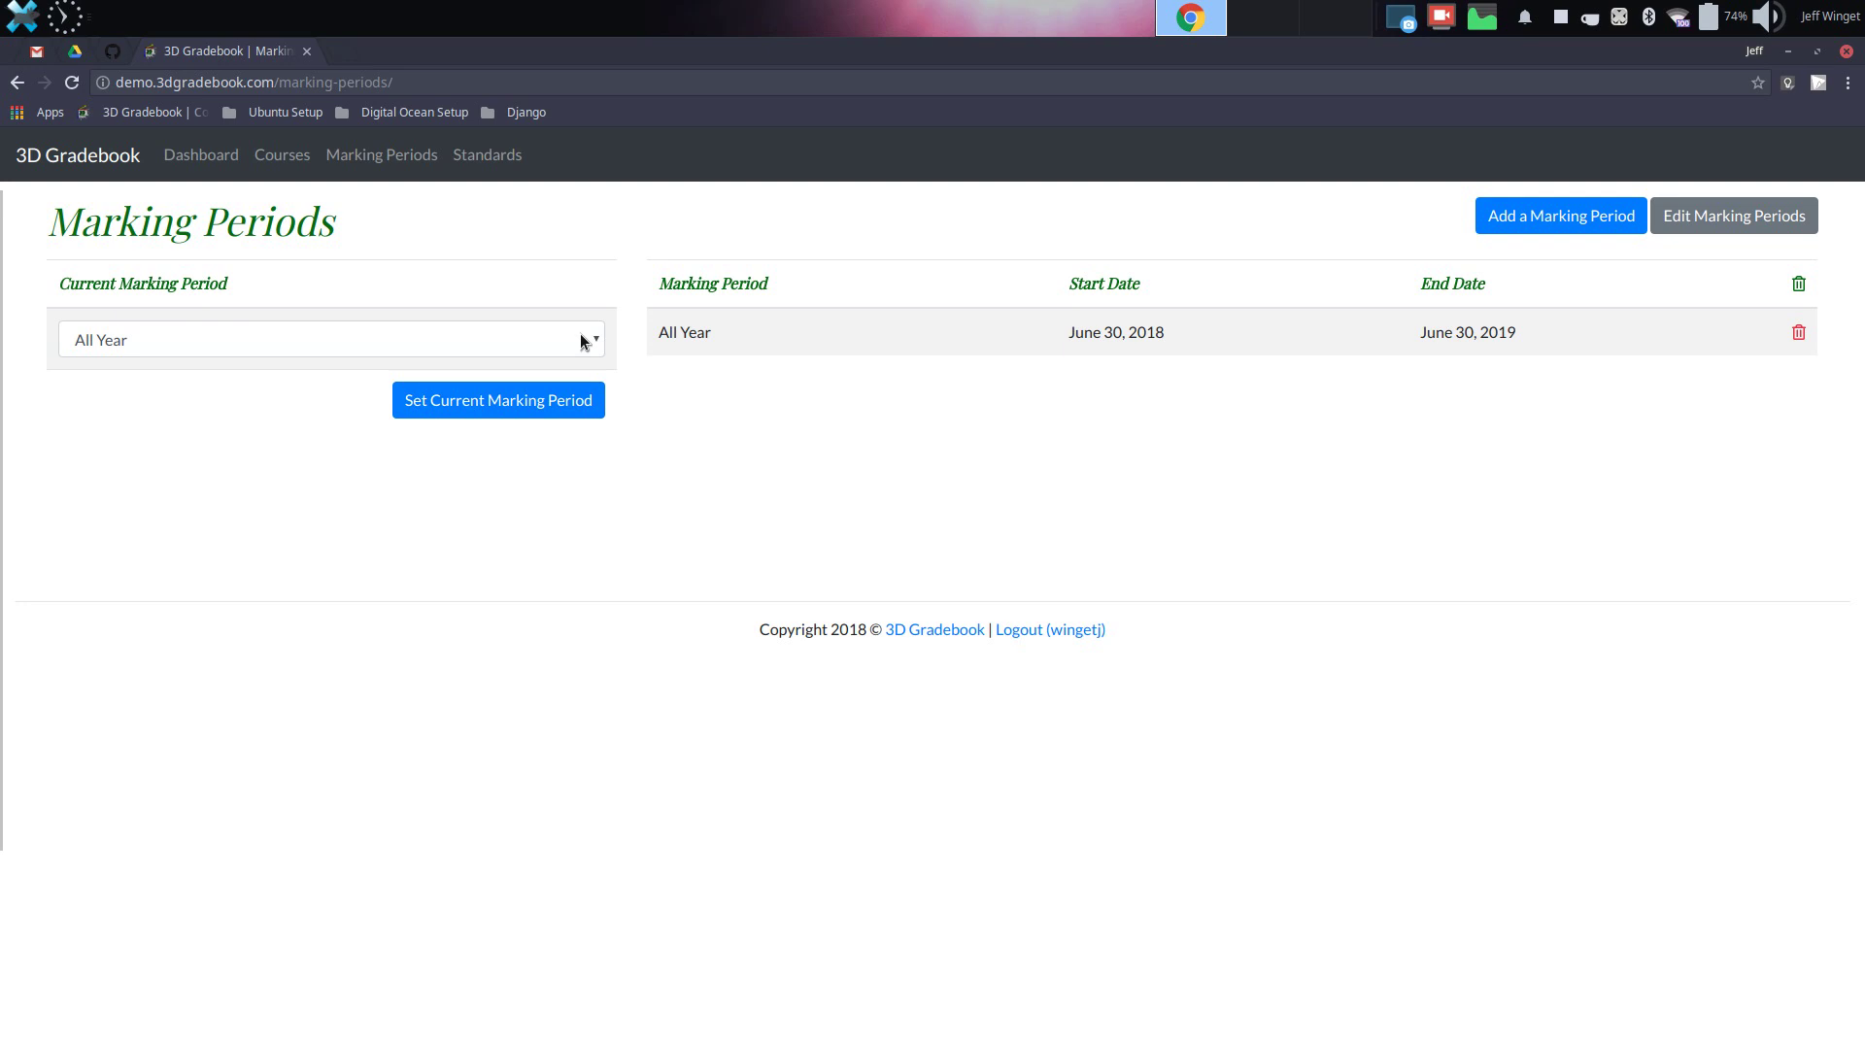
left_click(1551, 223)
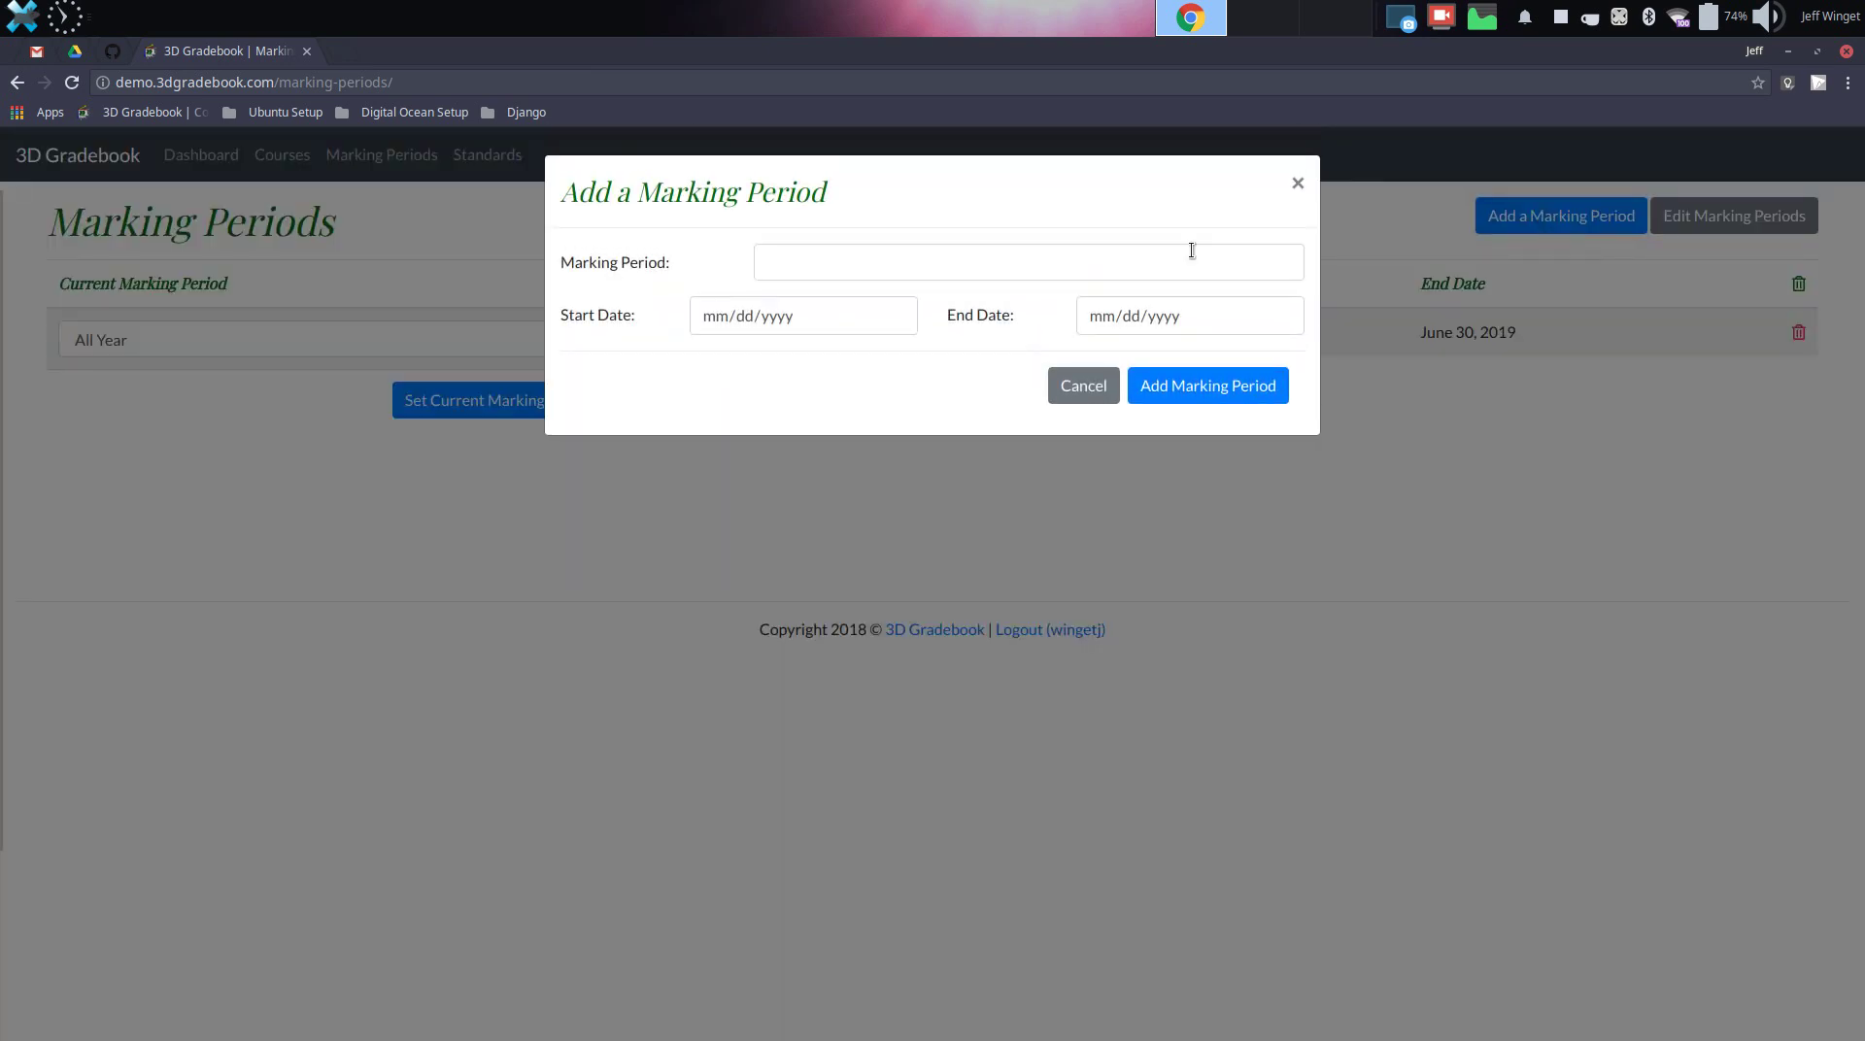
left_click(1116, 257)
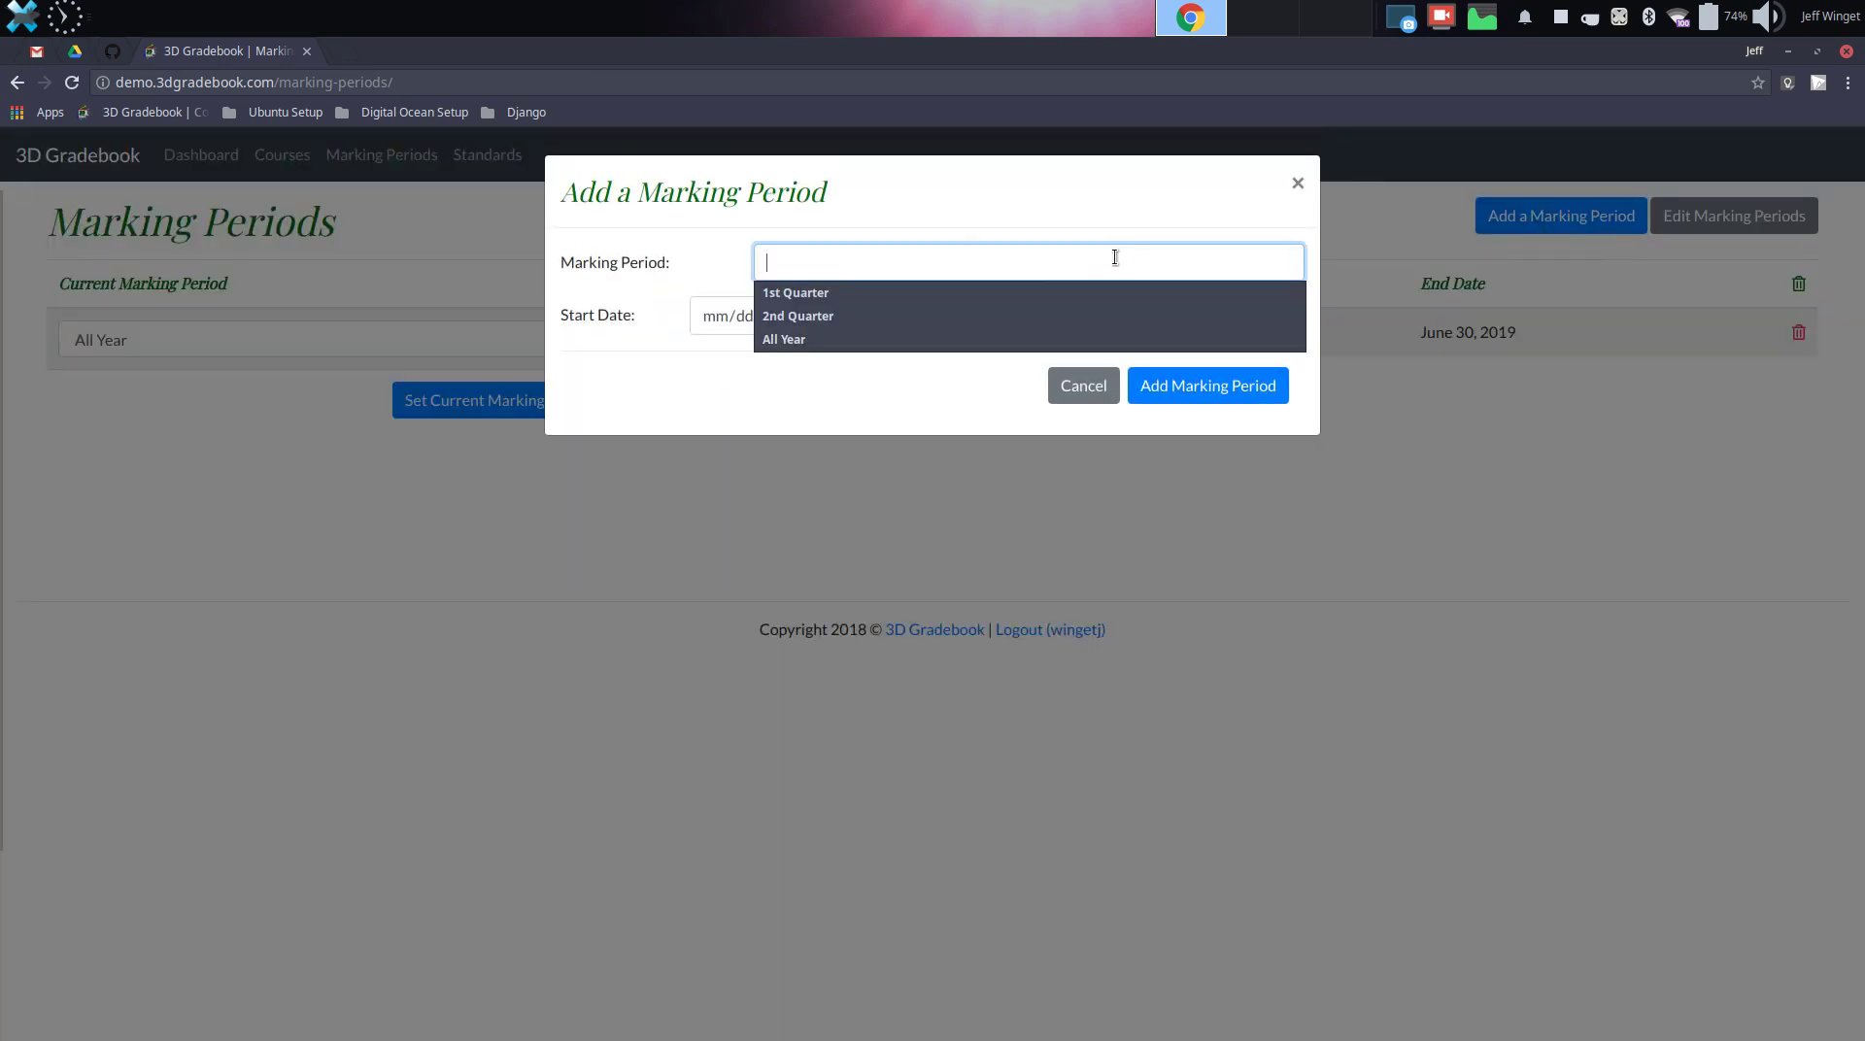
left_click(1059, 297)
left_click(879, 312)
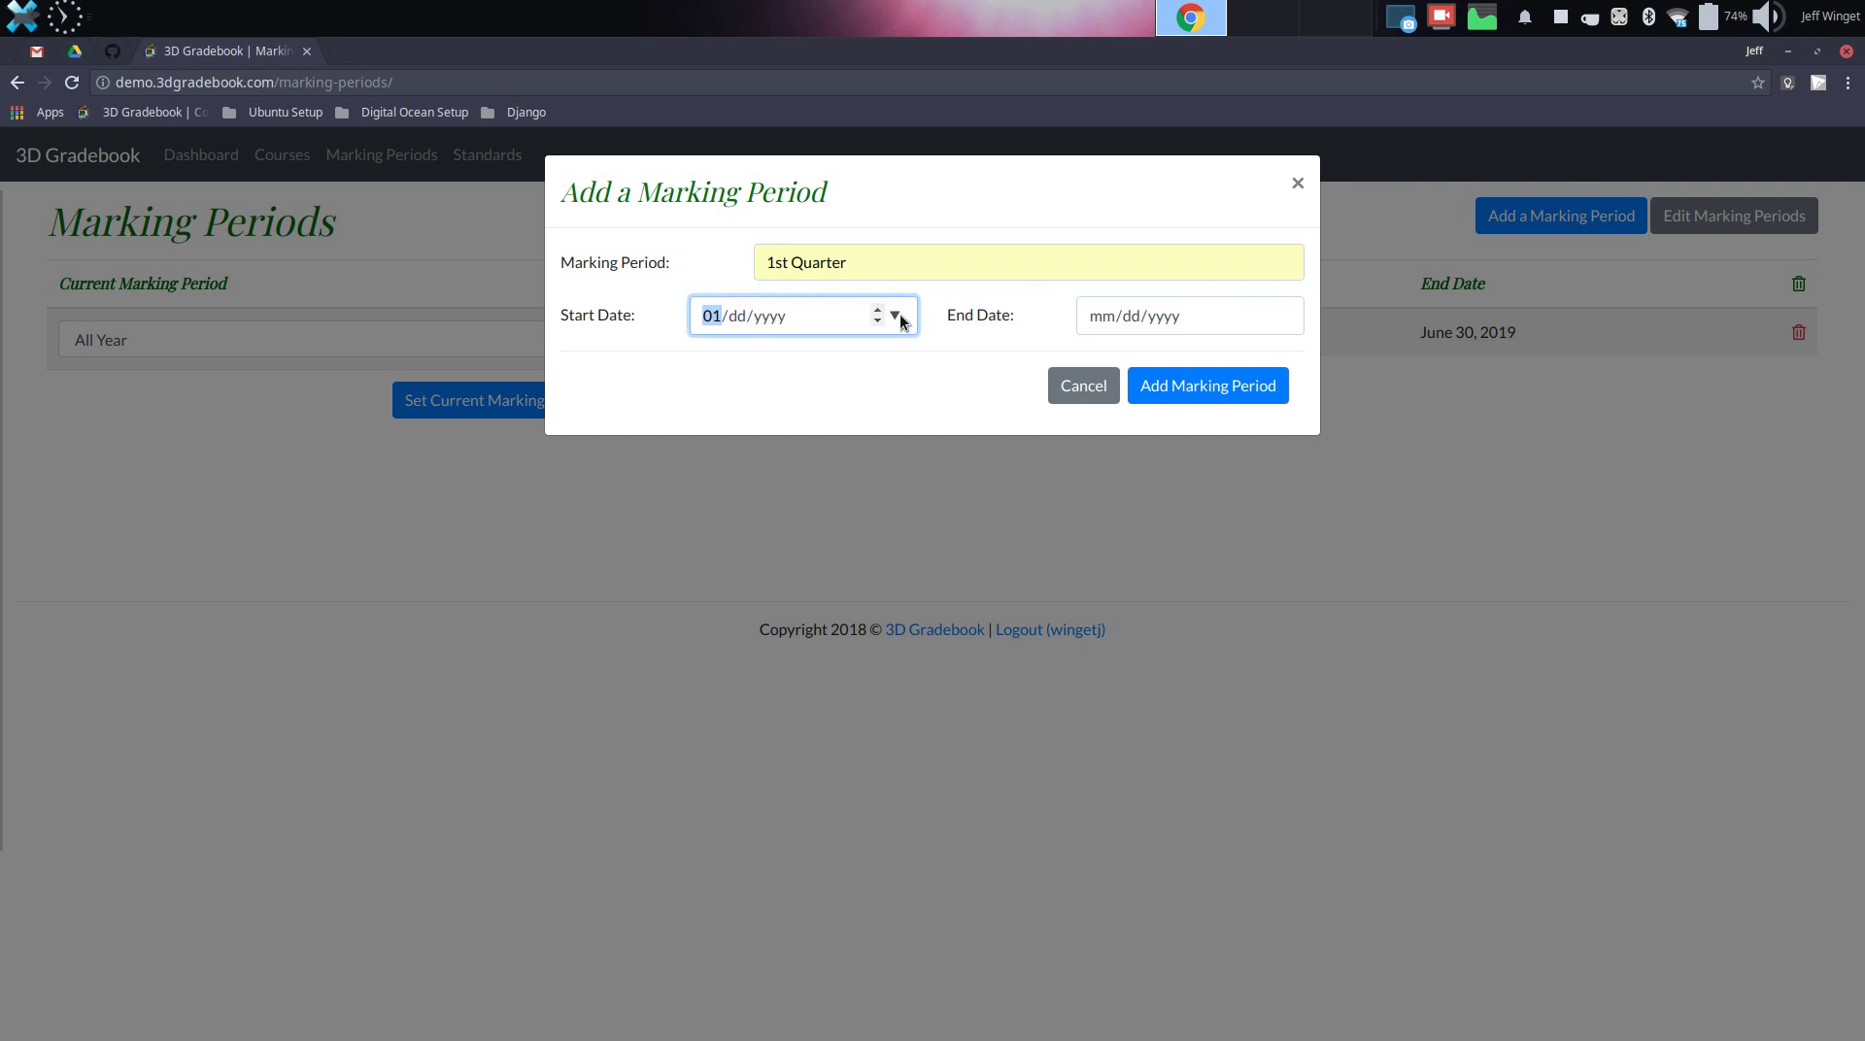
left_click(898, 316)
left_click(922, 358)
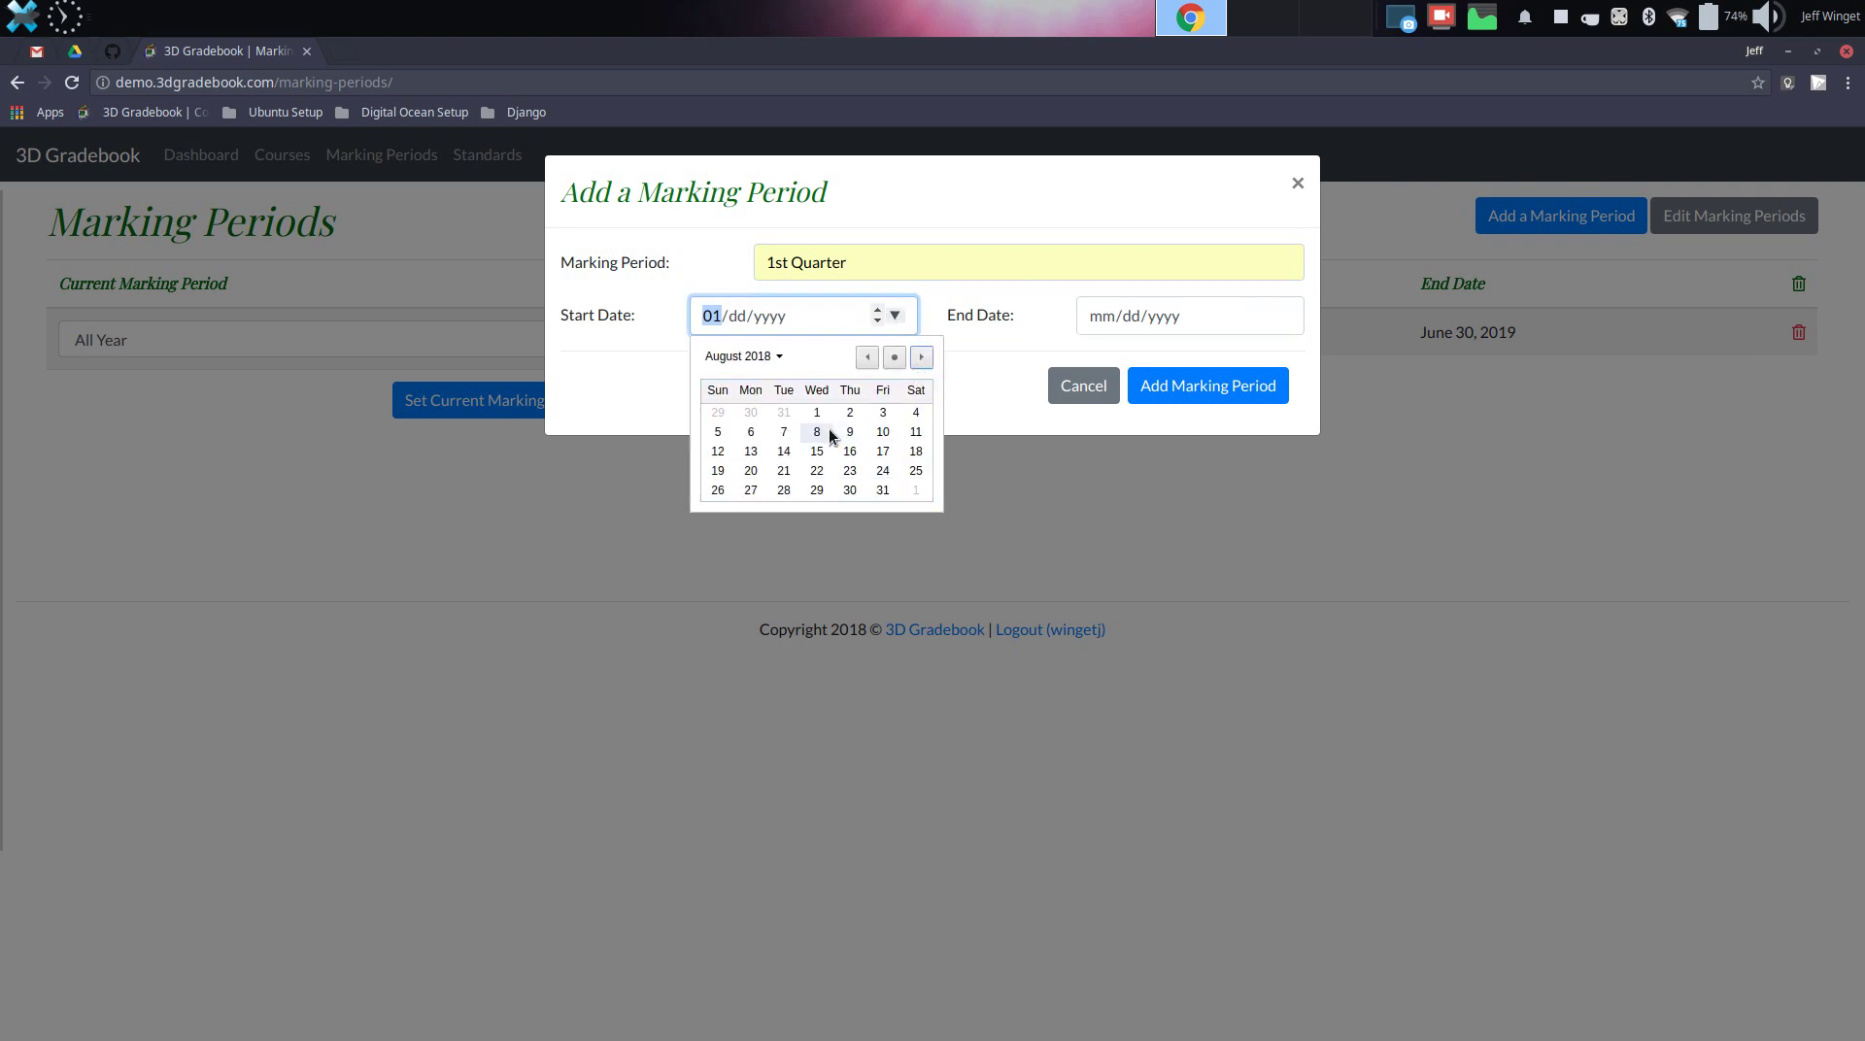
left_click(750, 470)
Set its end date to October 26, 2018 and save the marking period
left_click(1137, 317)
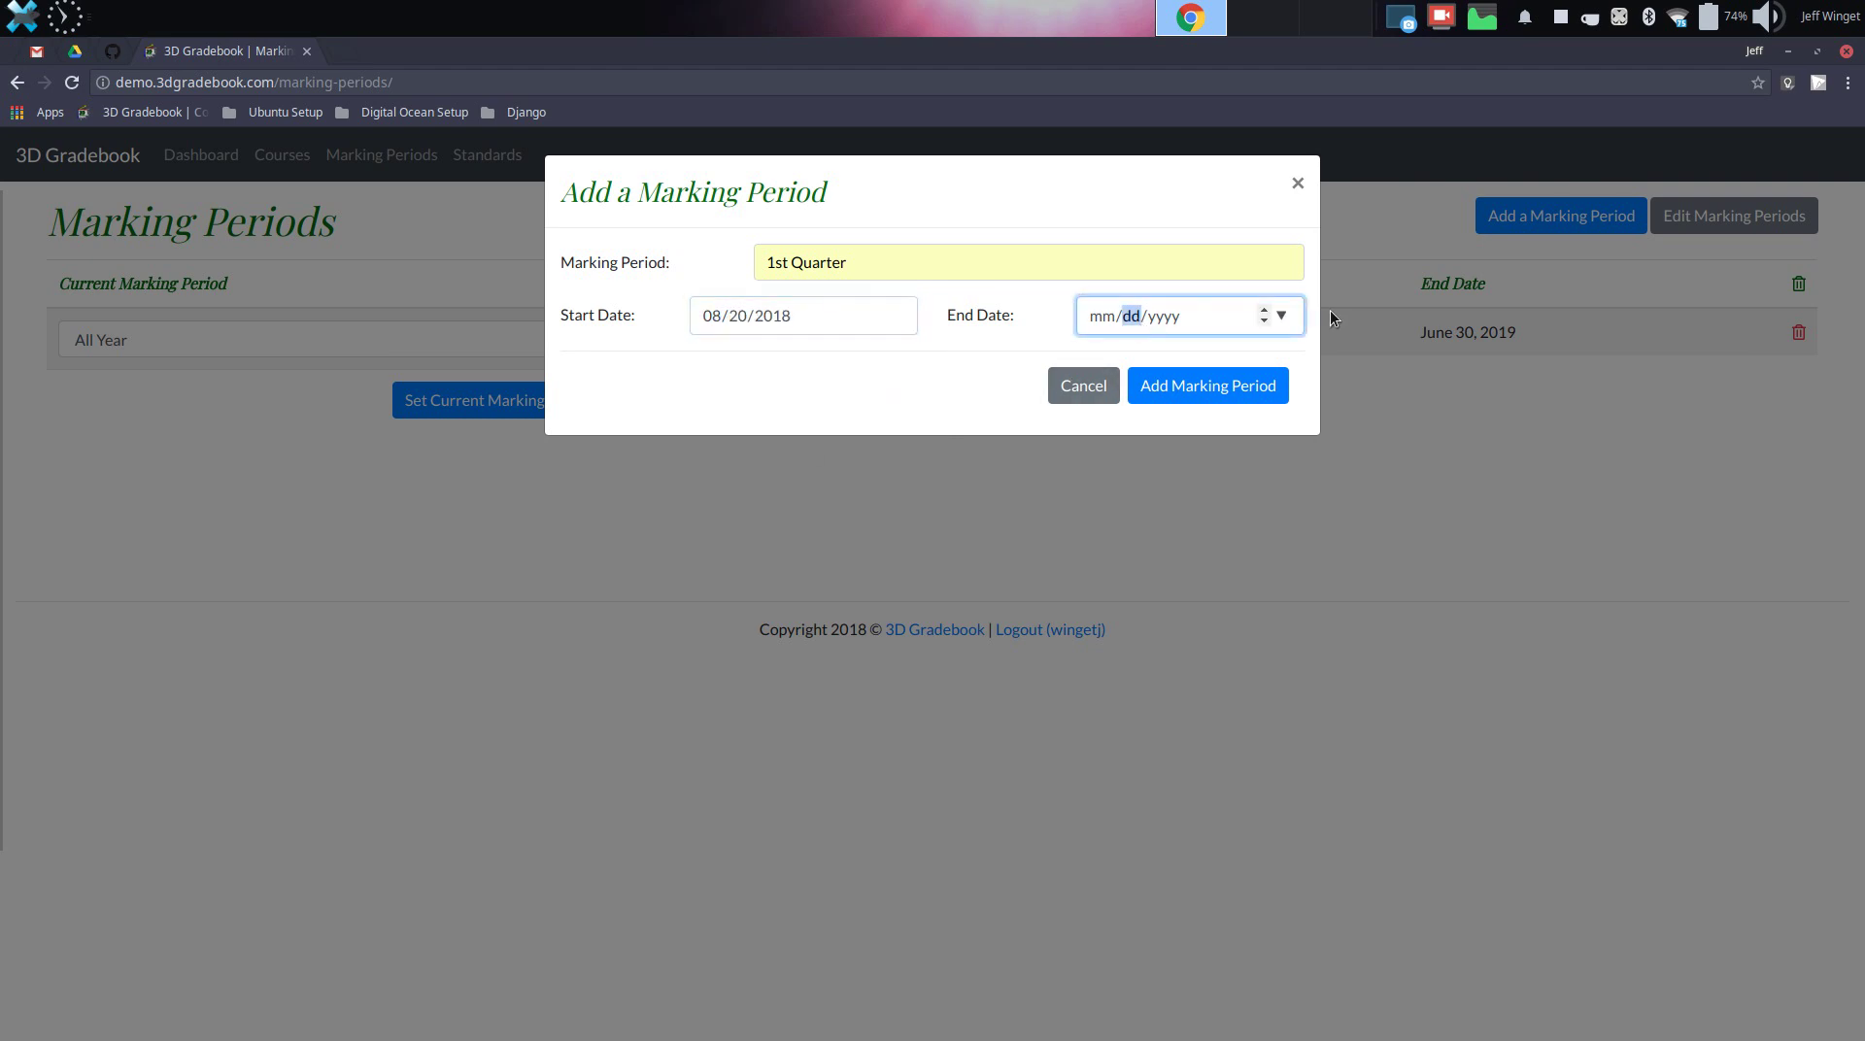
left_click(1282, 315)
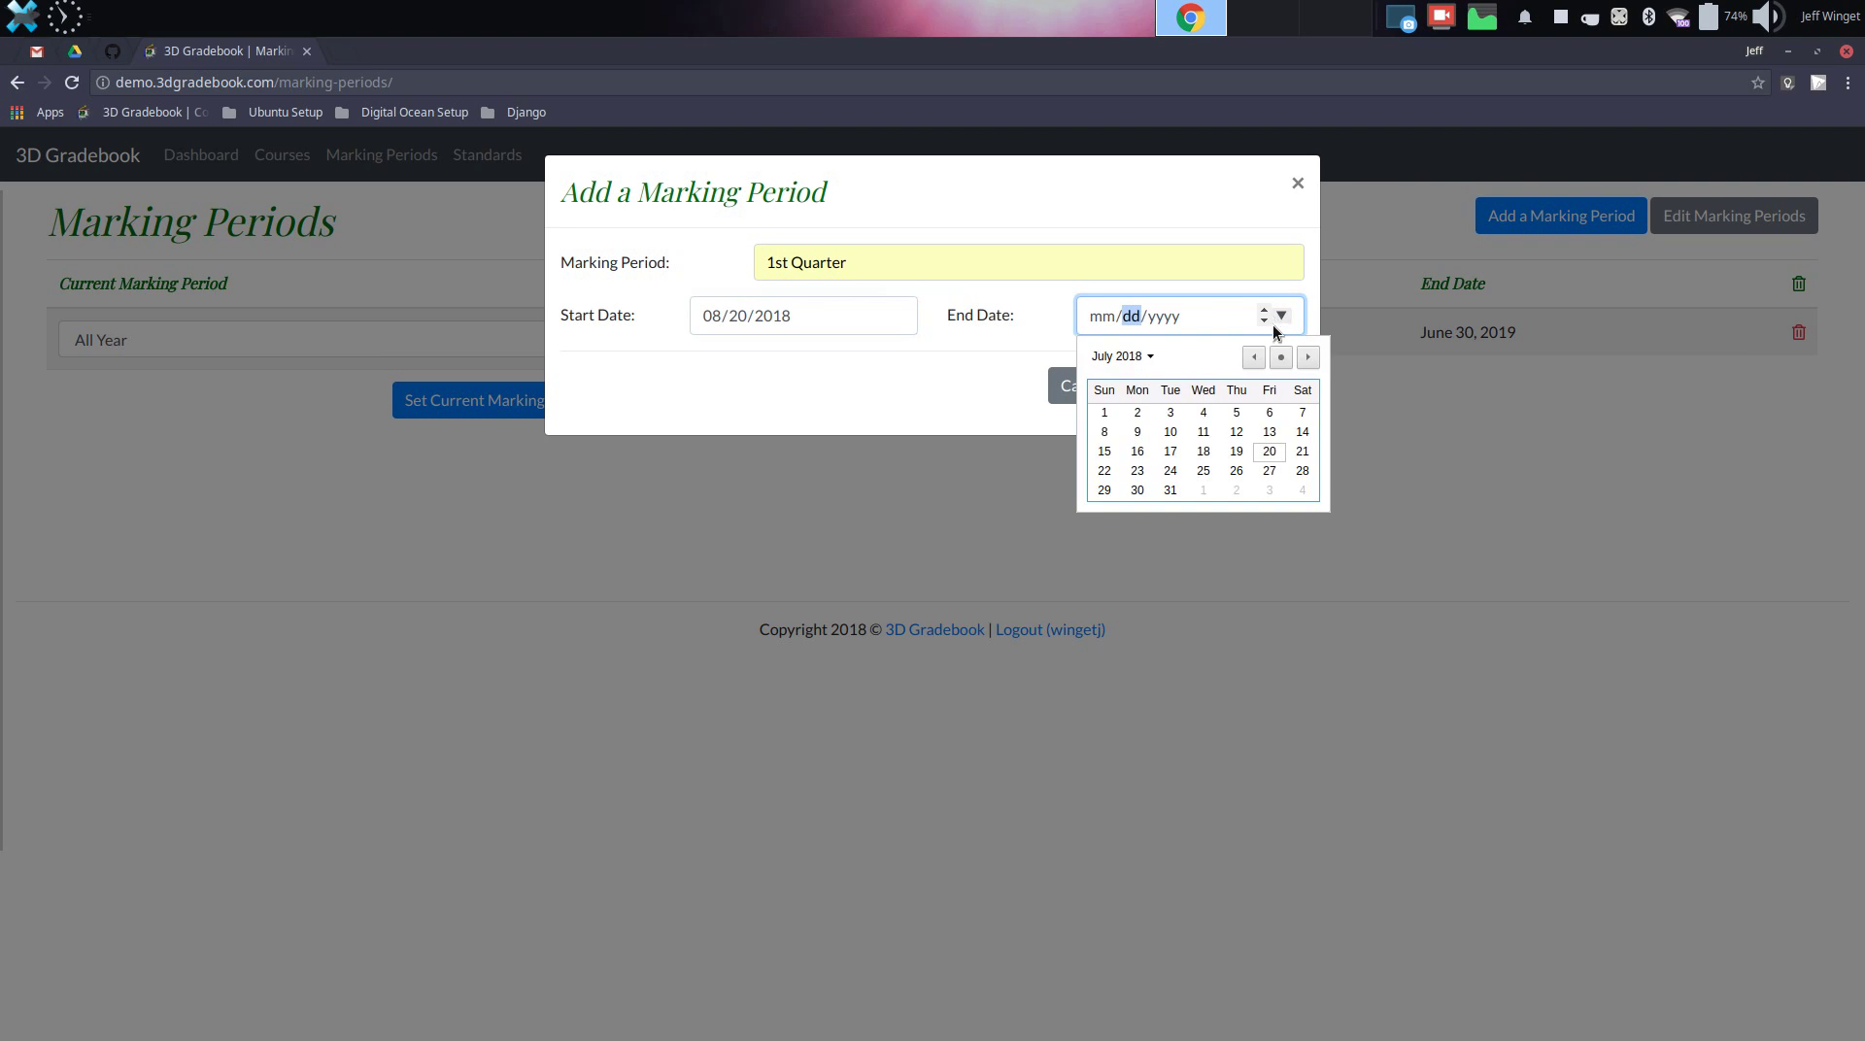
left_click(1308, 357)
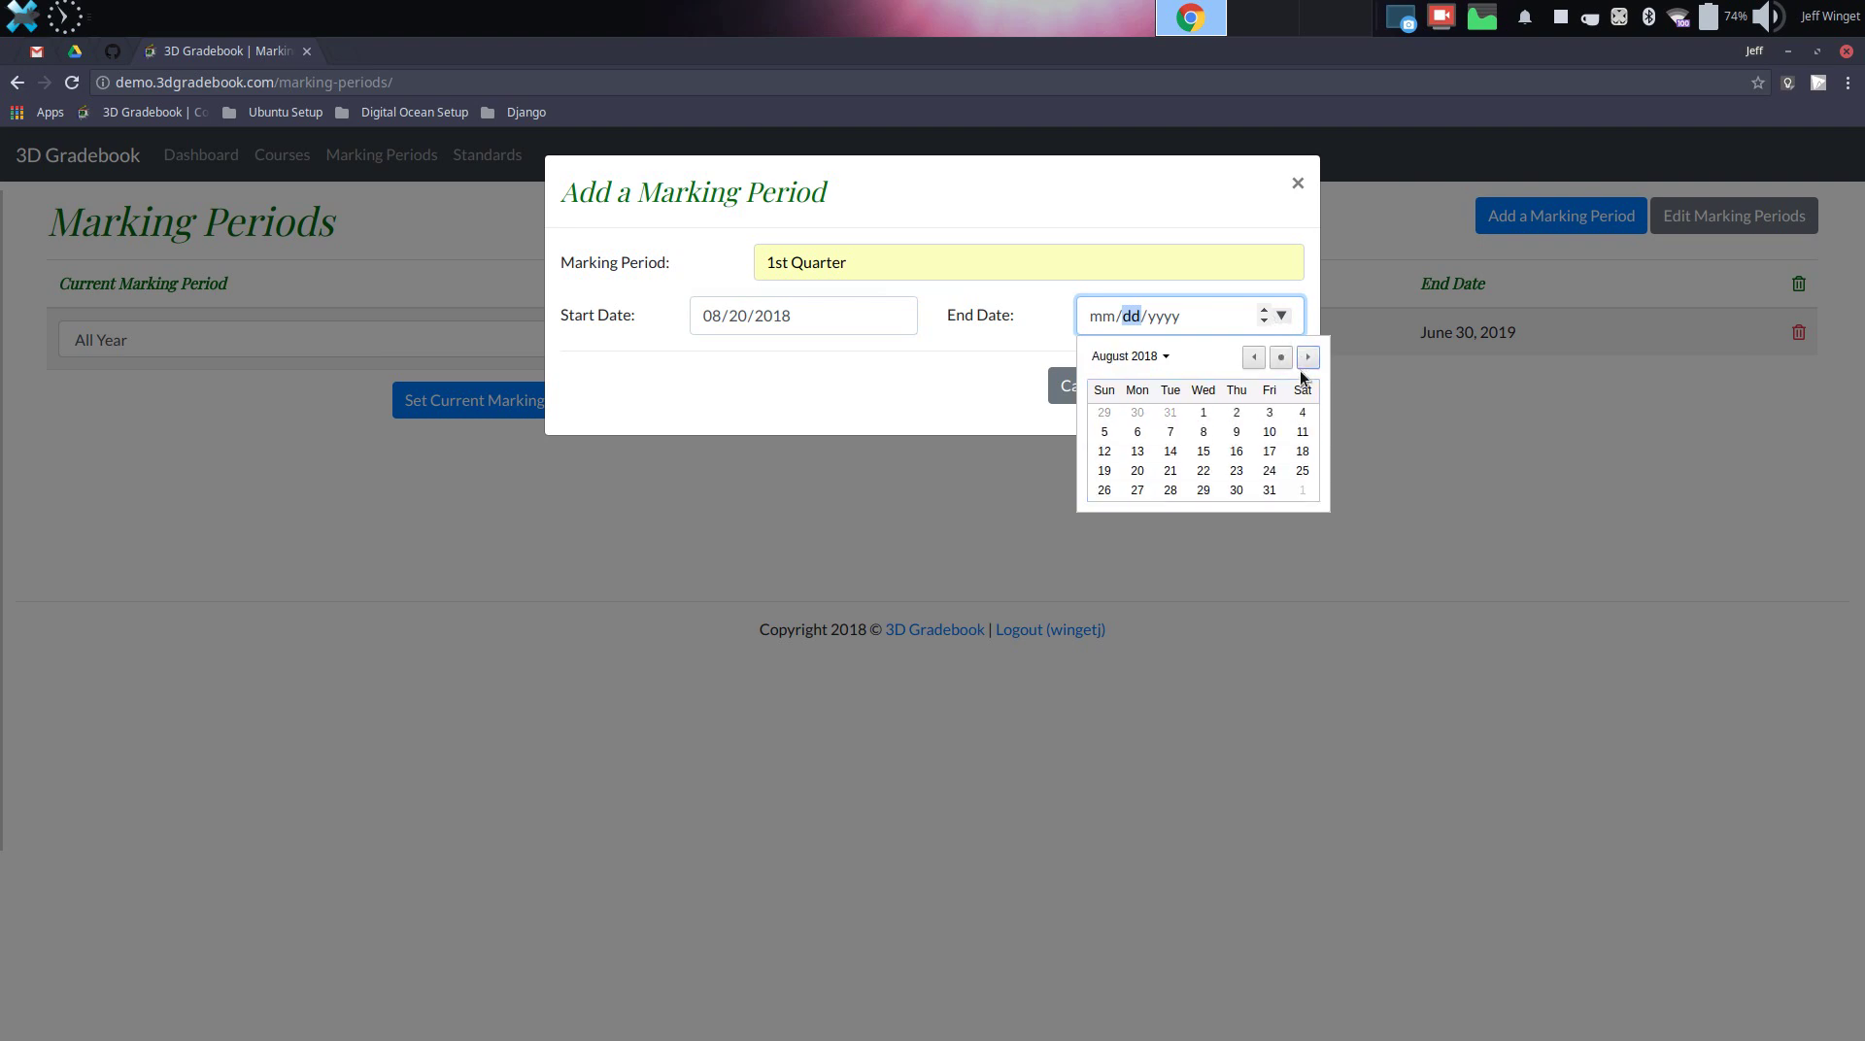
left_click(1308, 357)
left_click(1308, 357)
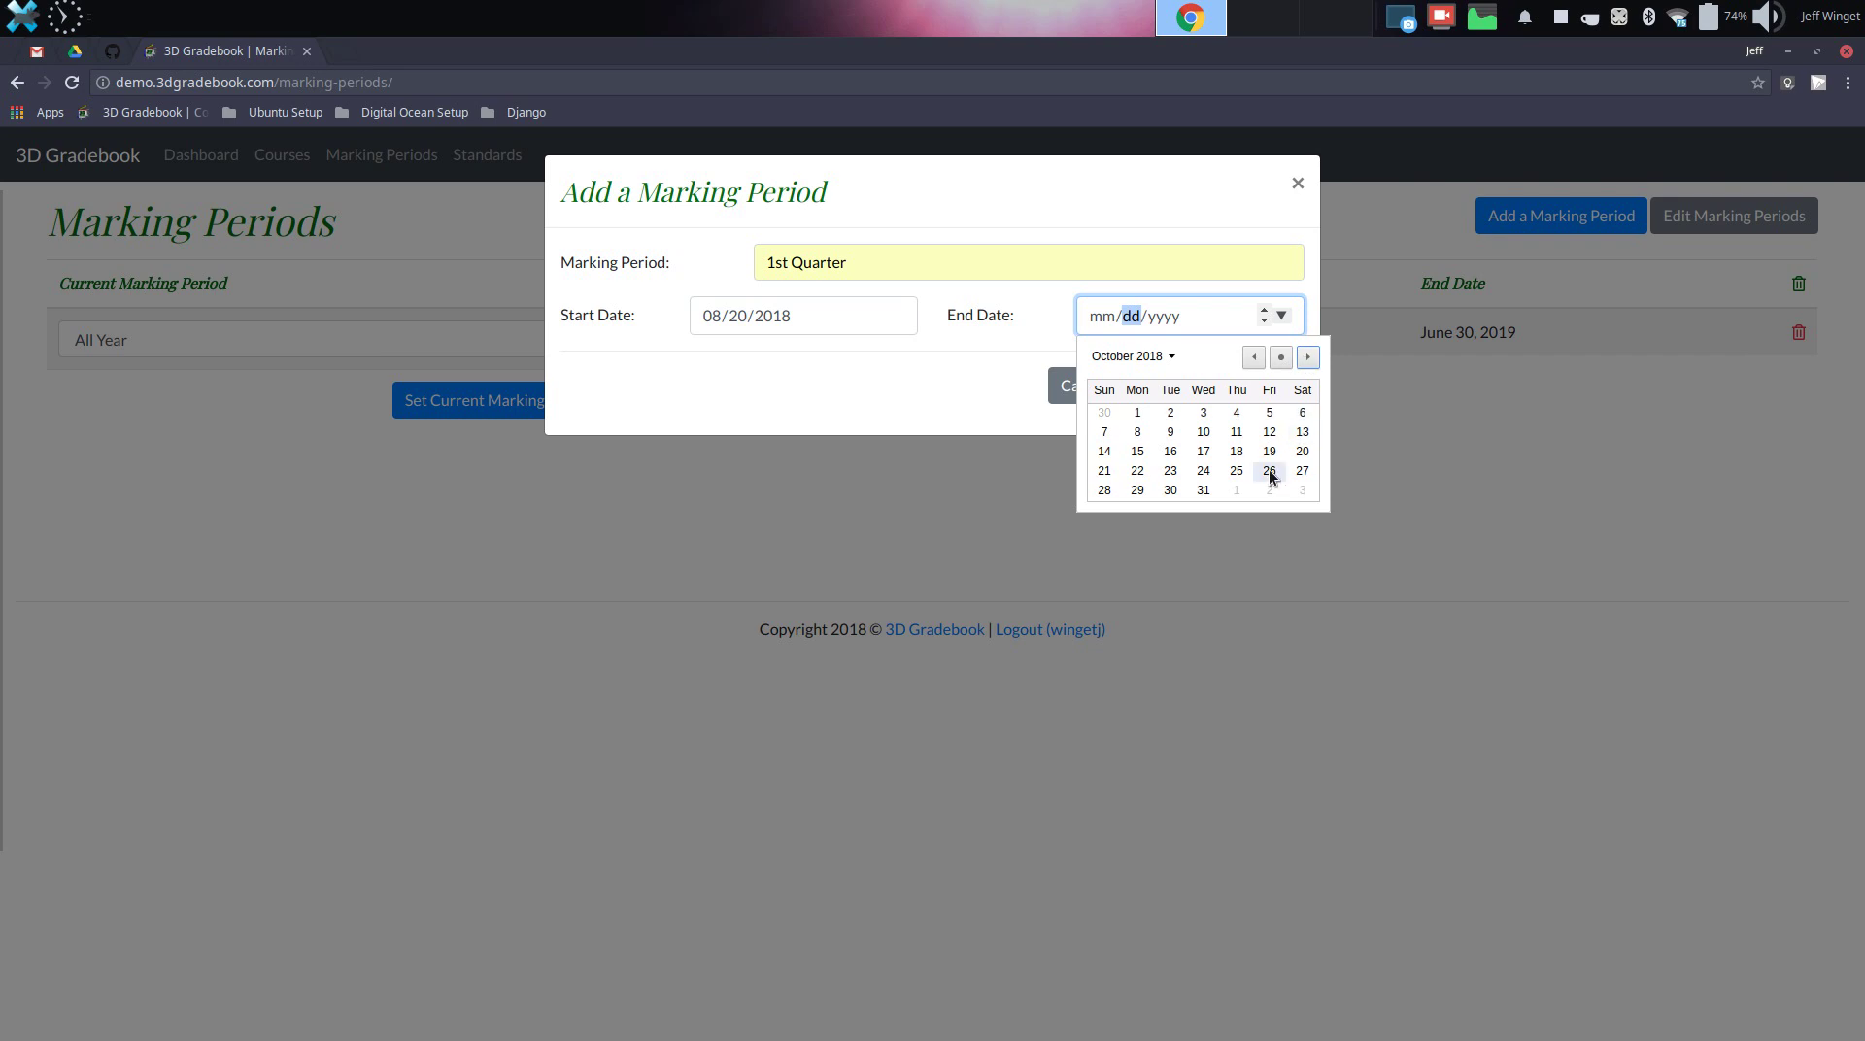
left_click(1270, 471)
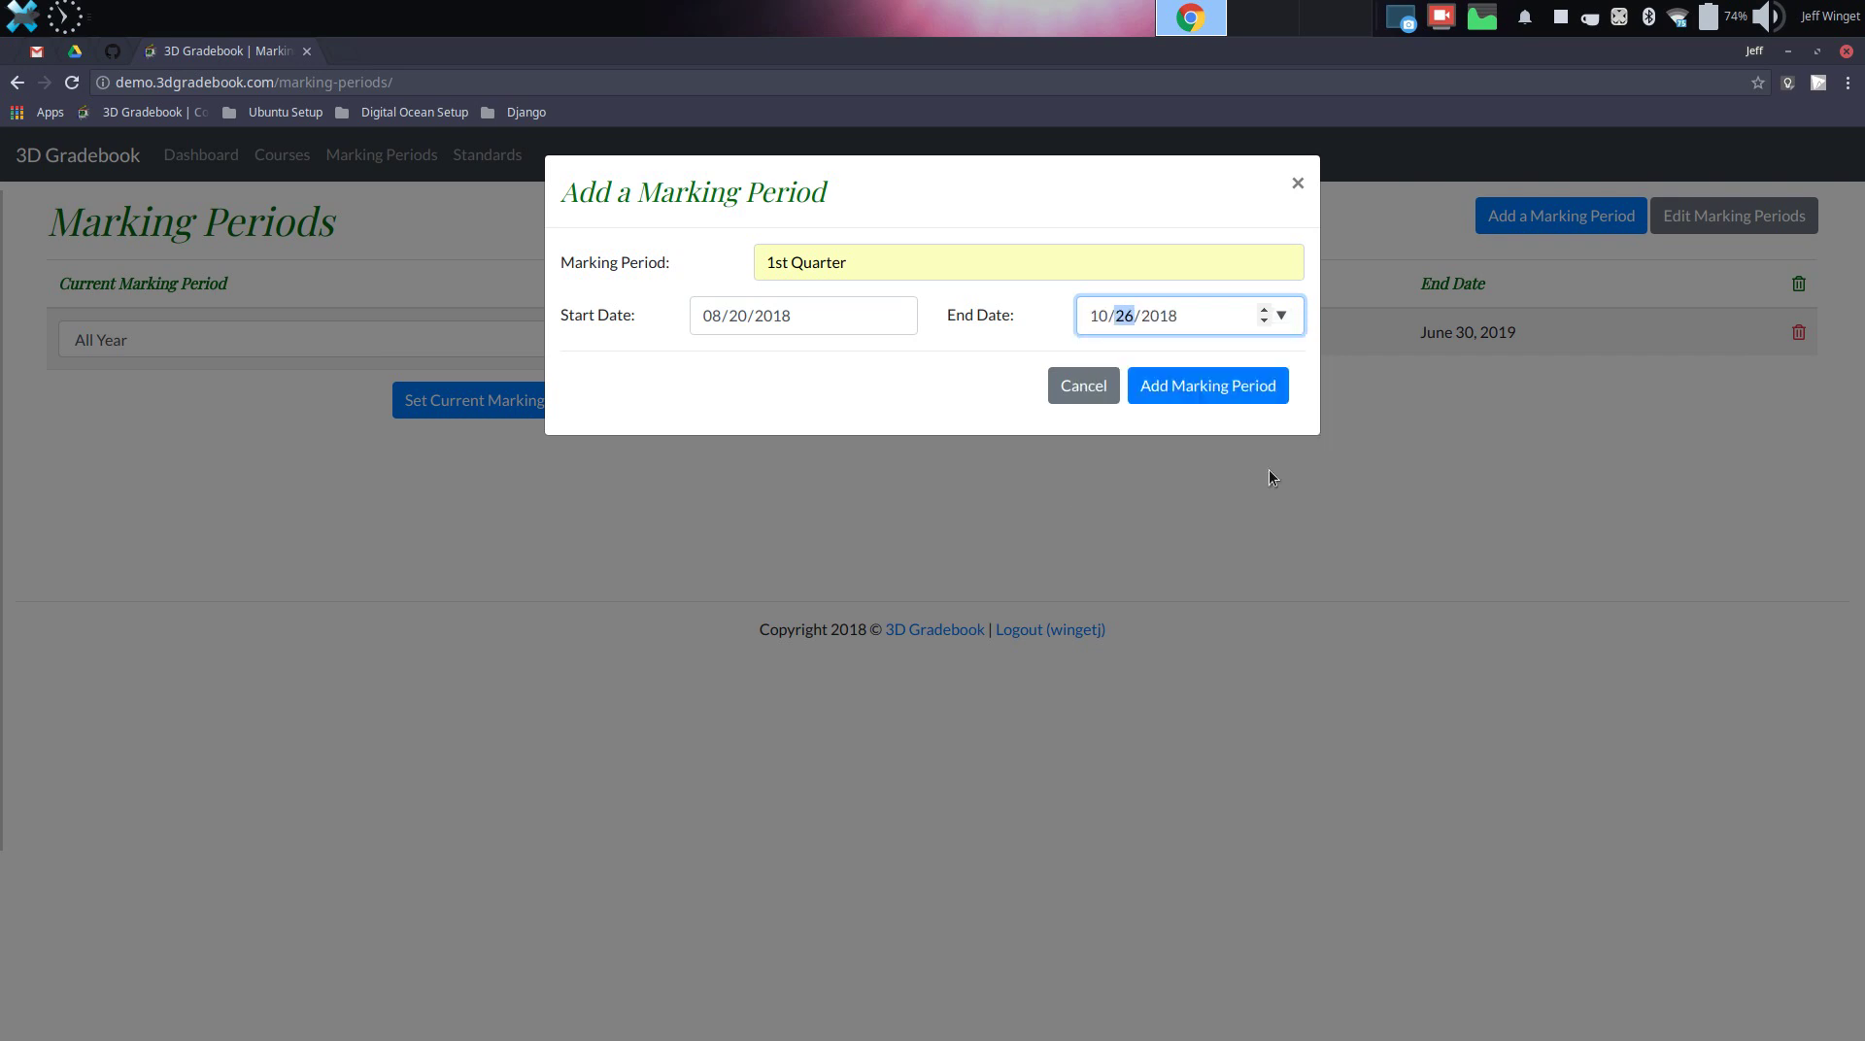
left_click(1187, 398)
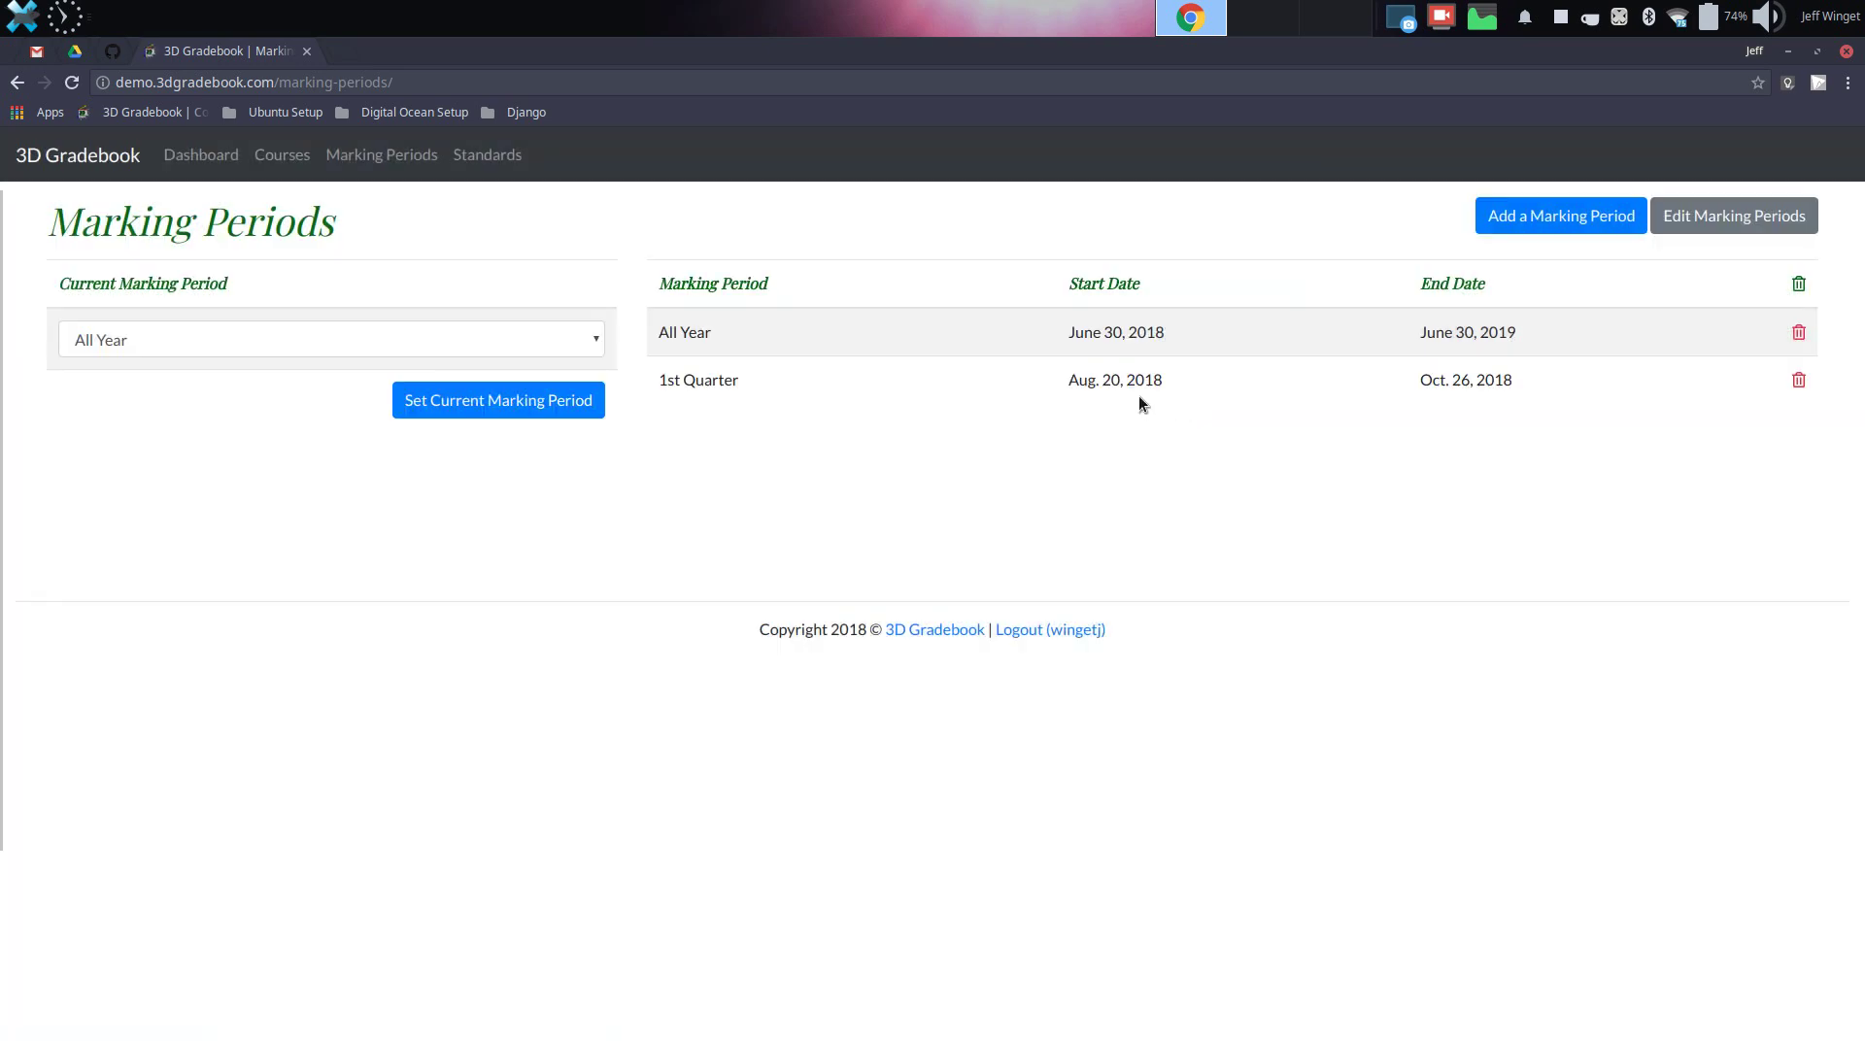
Select and save 1st Quarter as Current Marking Period, then return to the dashboard
left_click(567, 344)
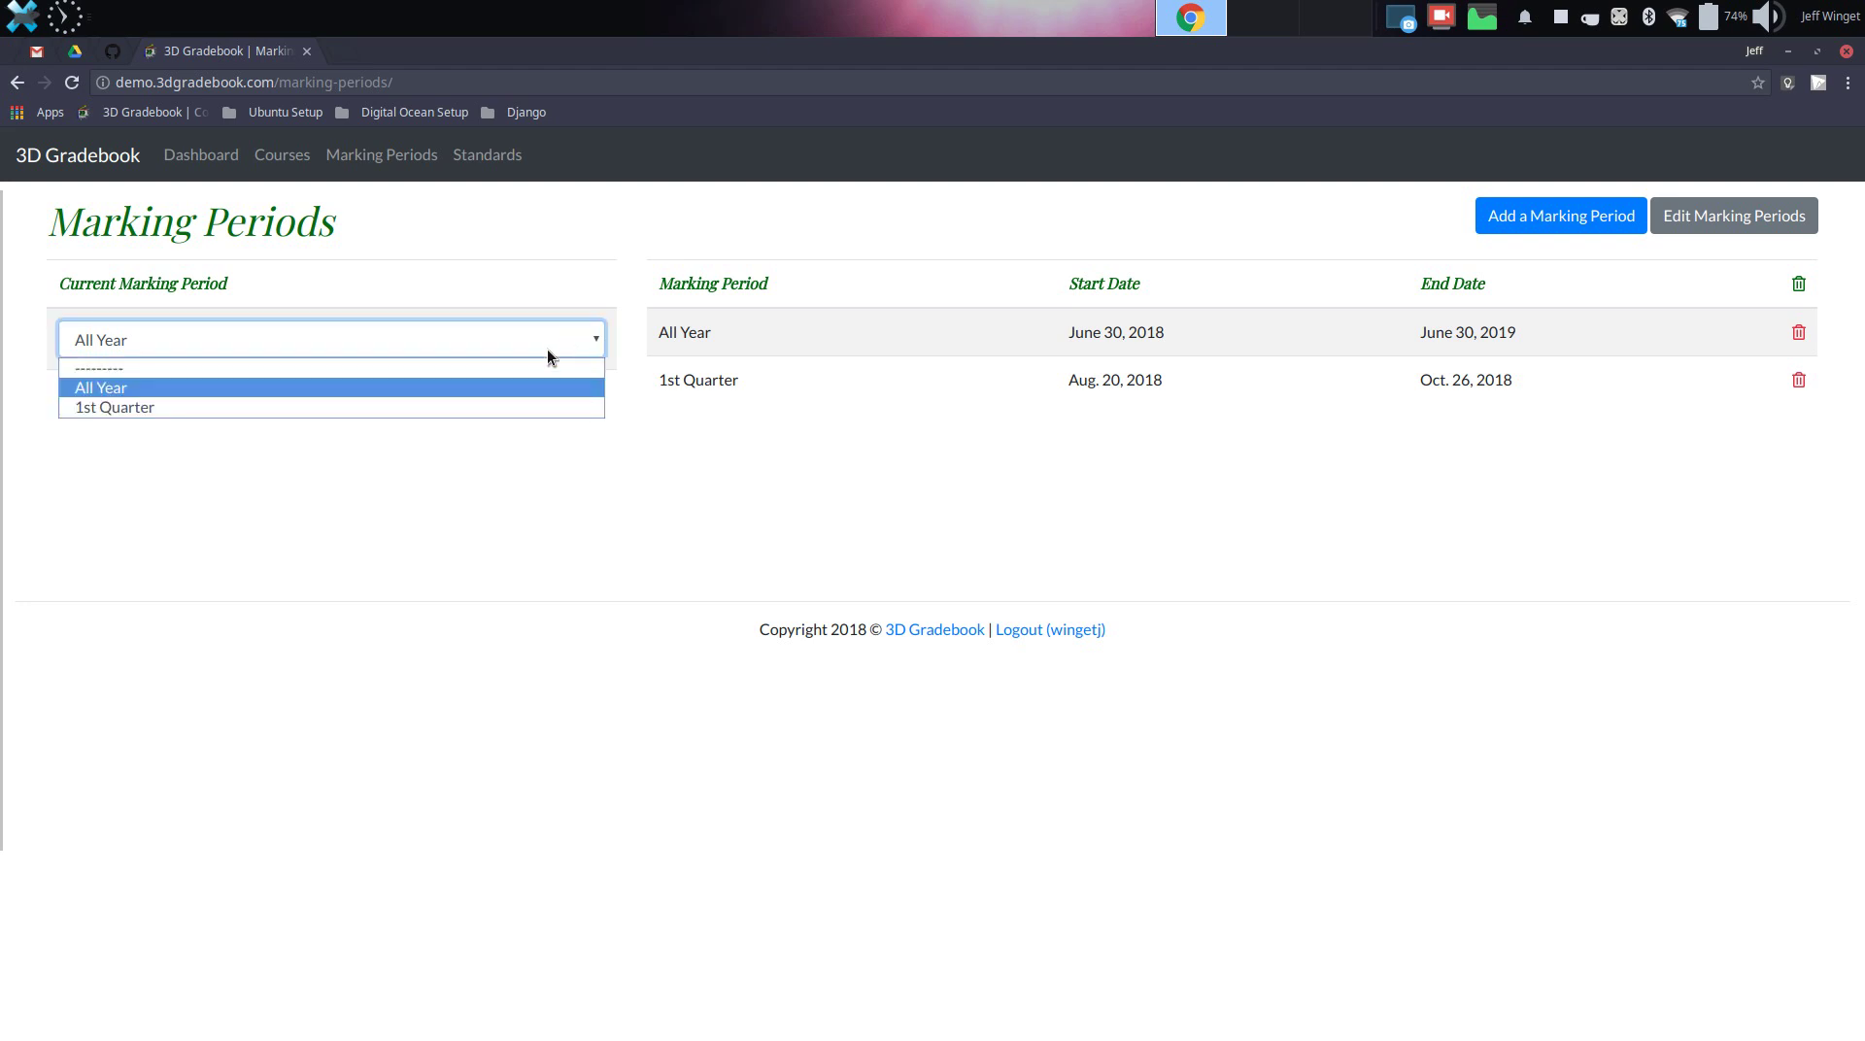
left_click(522, 406)
left_click(532, 407)
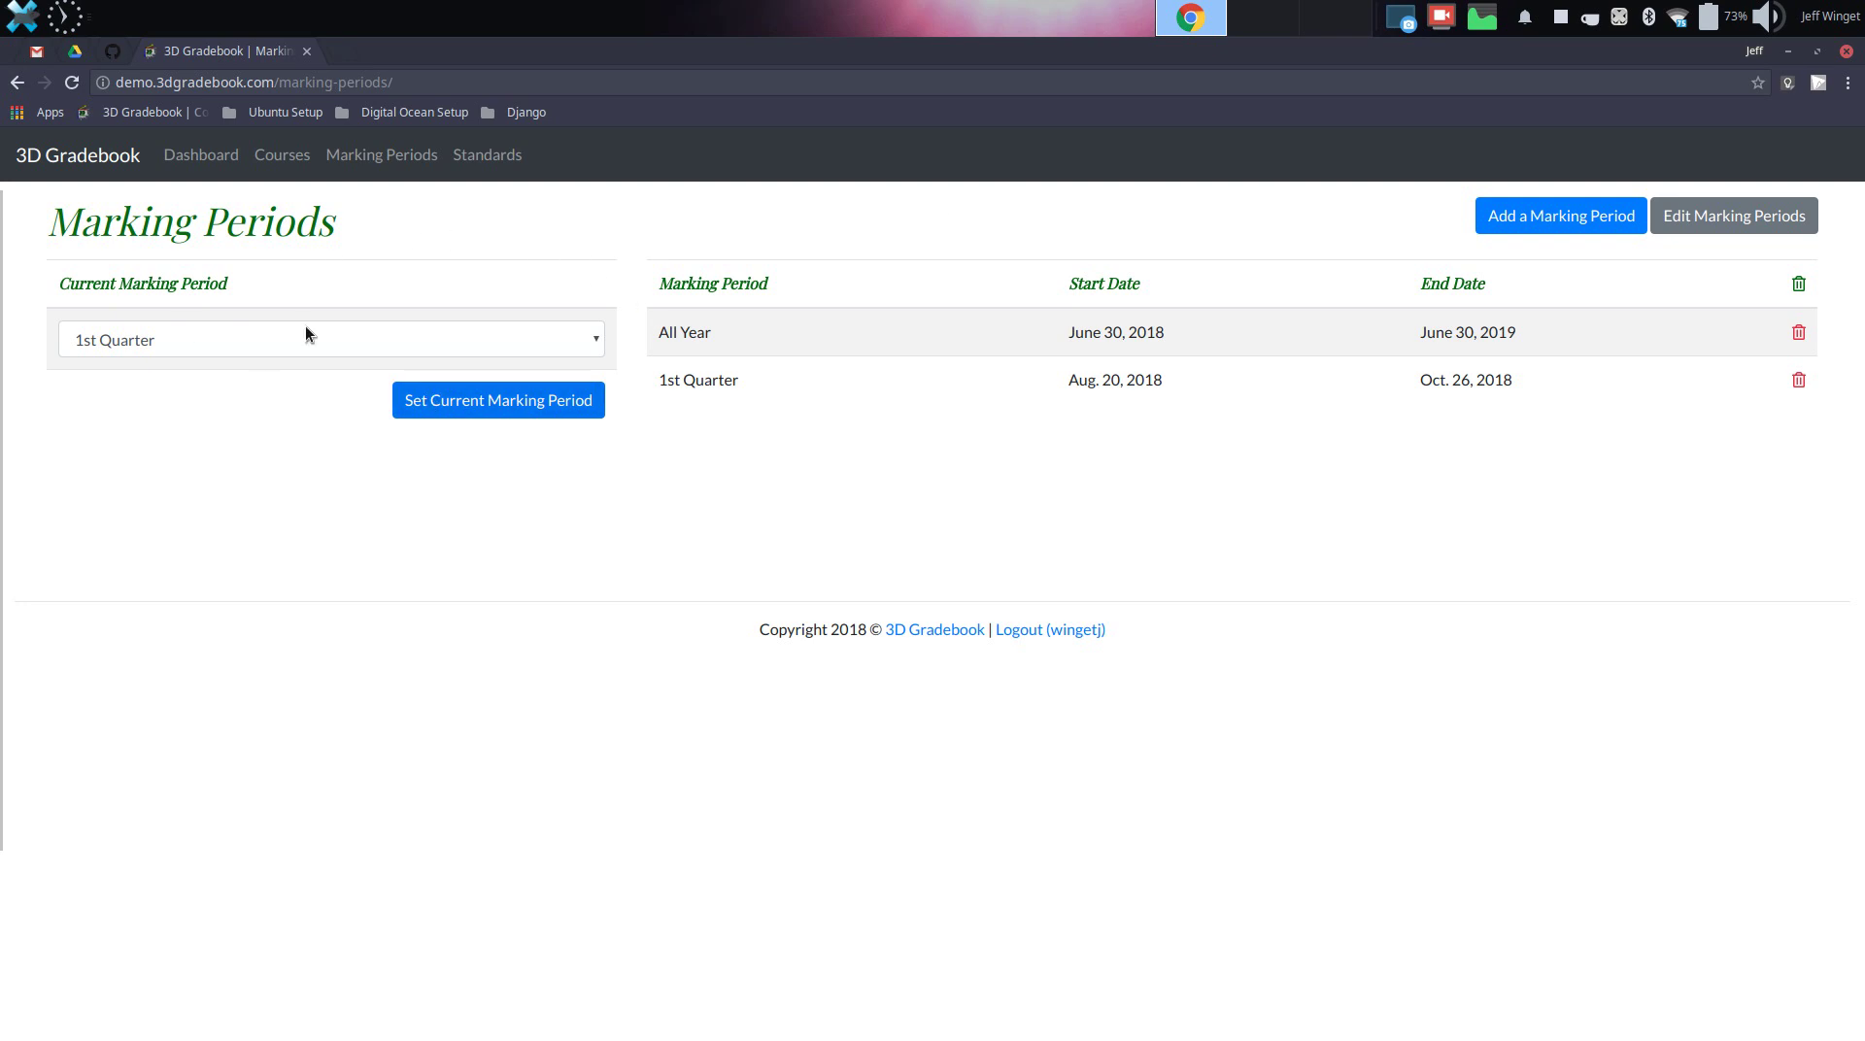
left_click(195, 159)
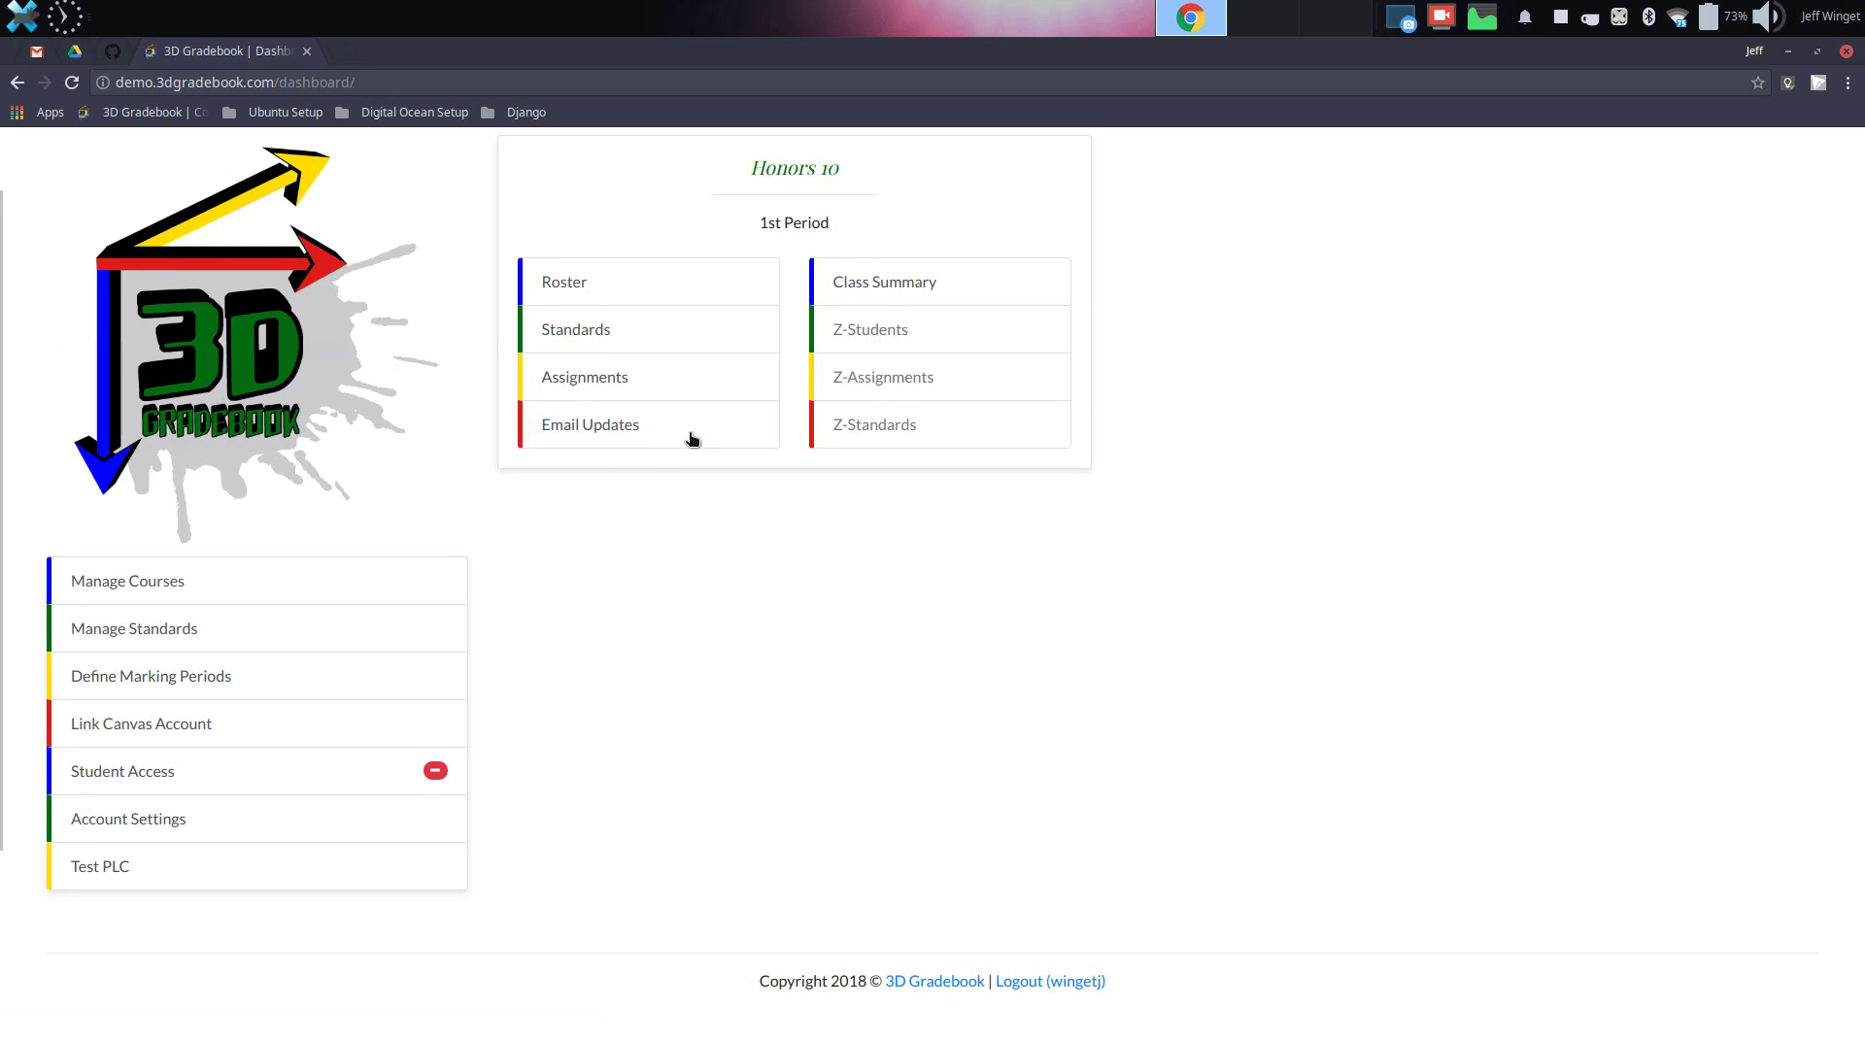
Start a new Honors 10 assignment named Test Assignment 1, due July 20, 2018
left_click(618, 384)
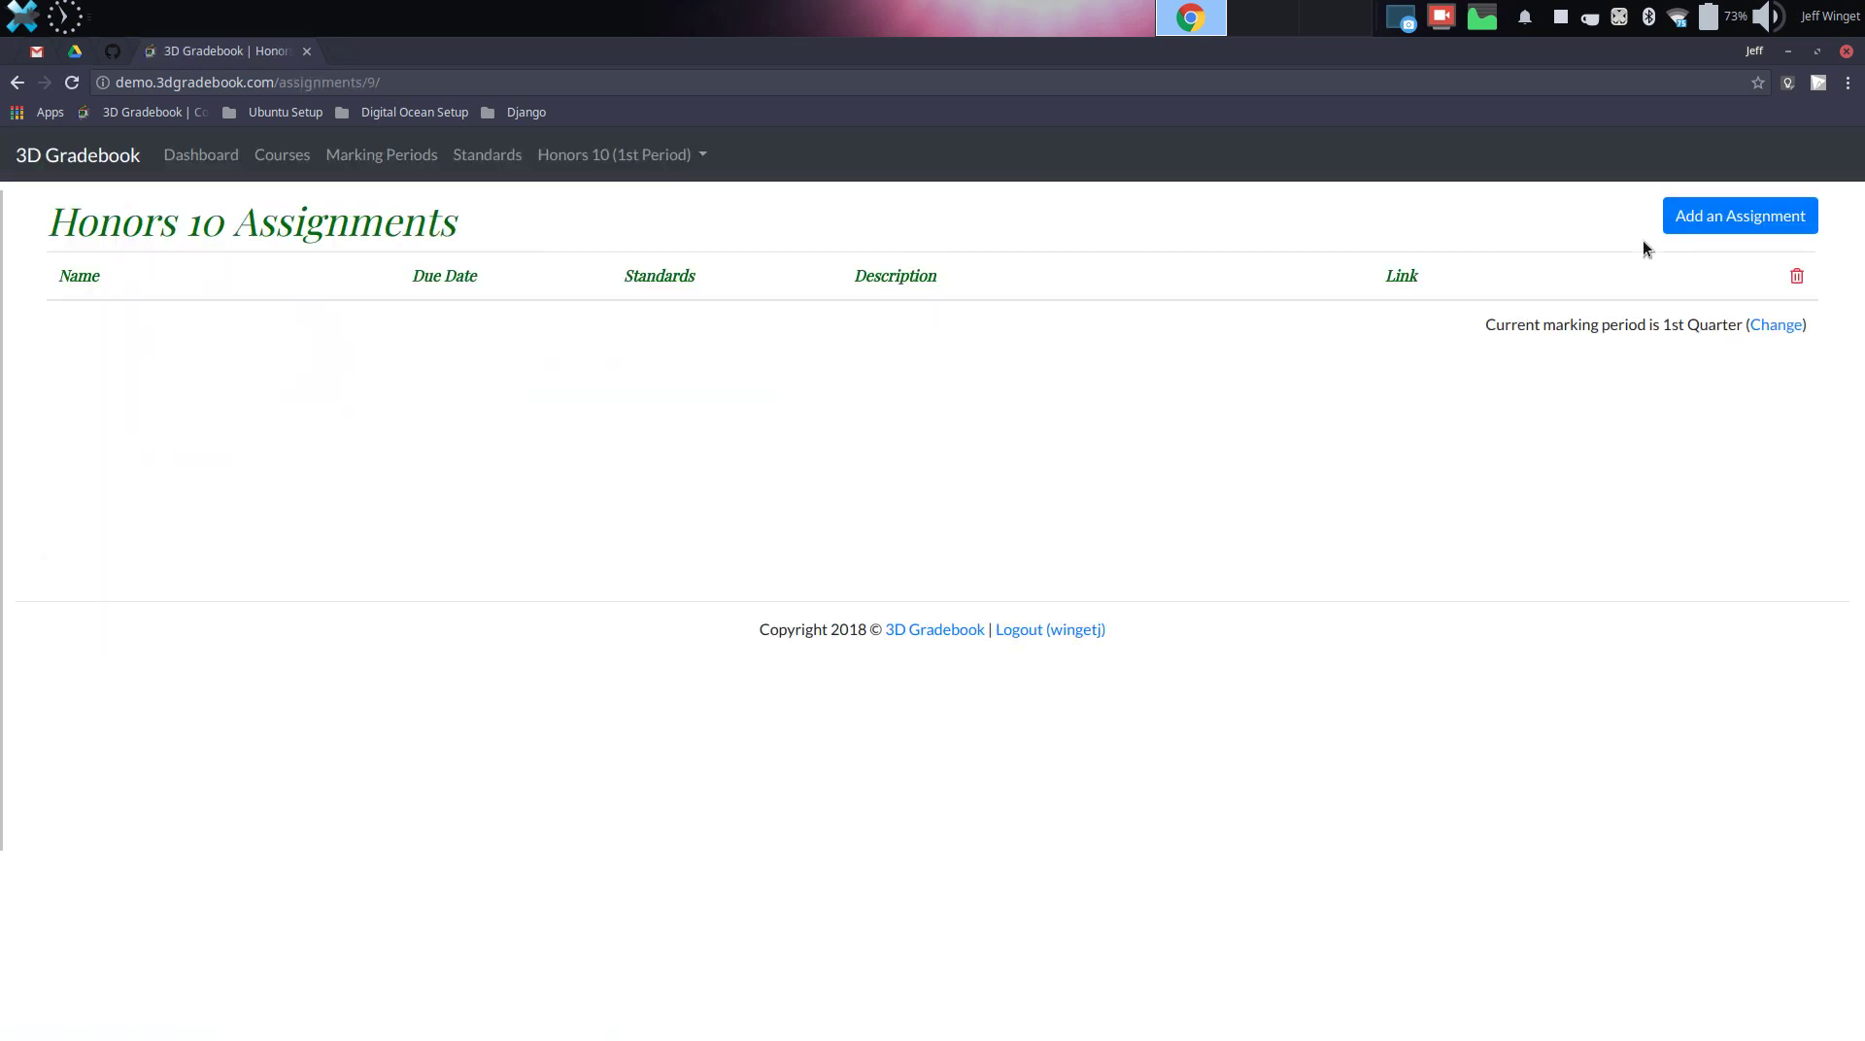
left_click(1694, 220)
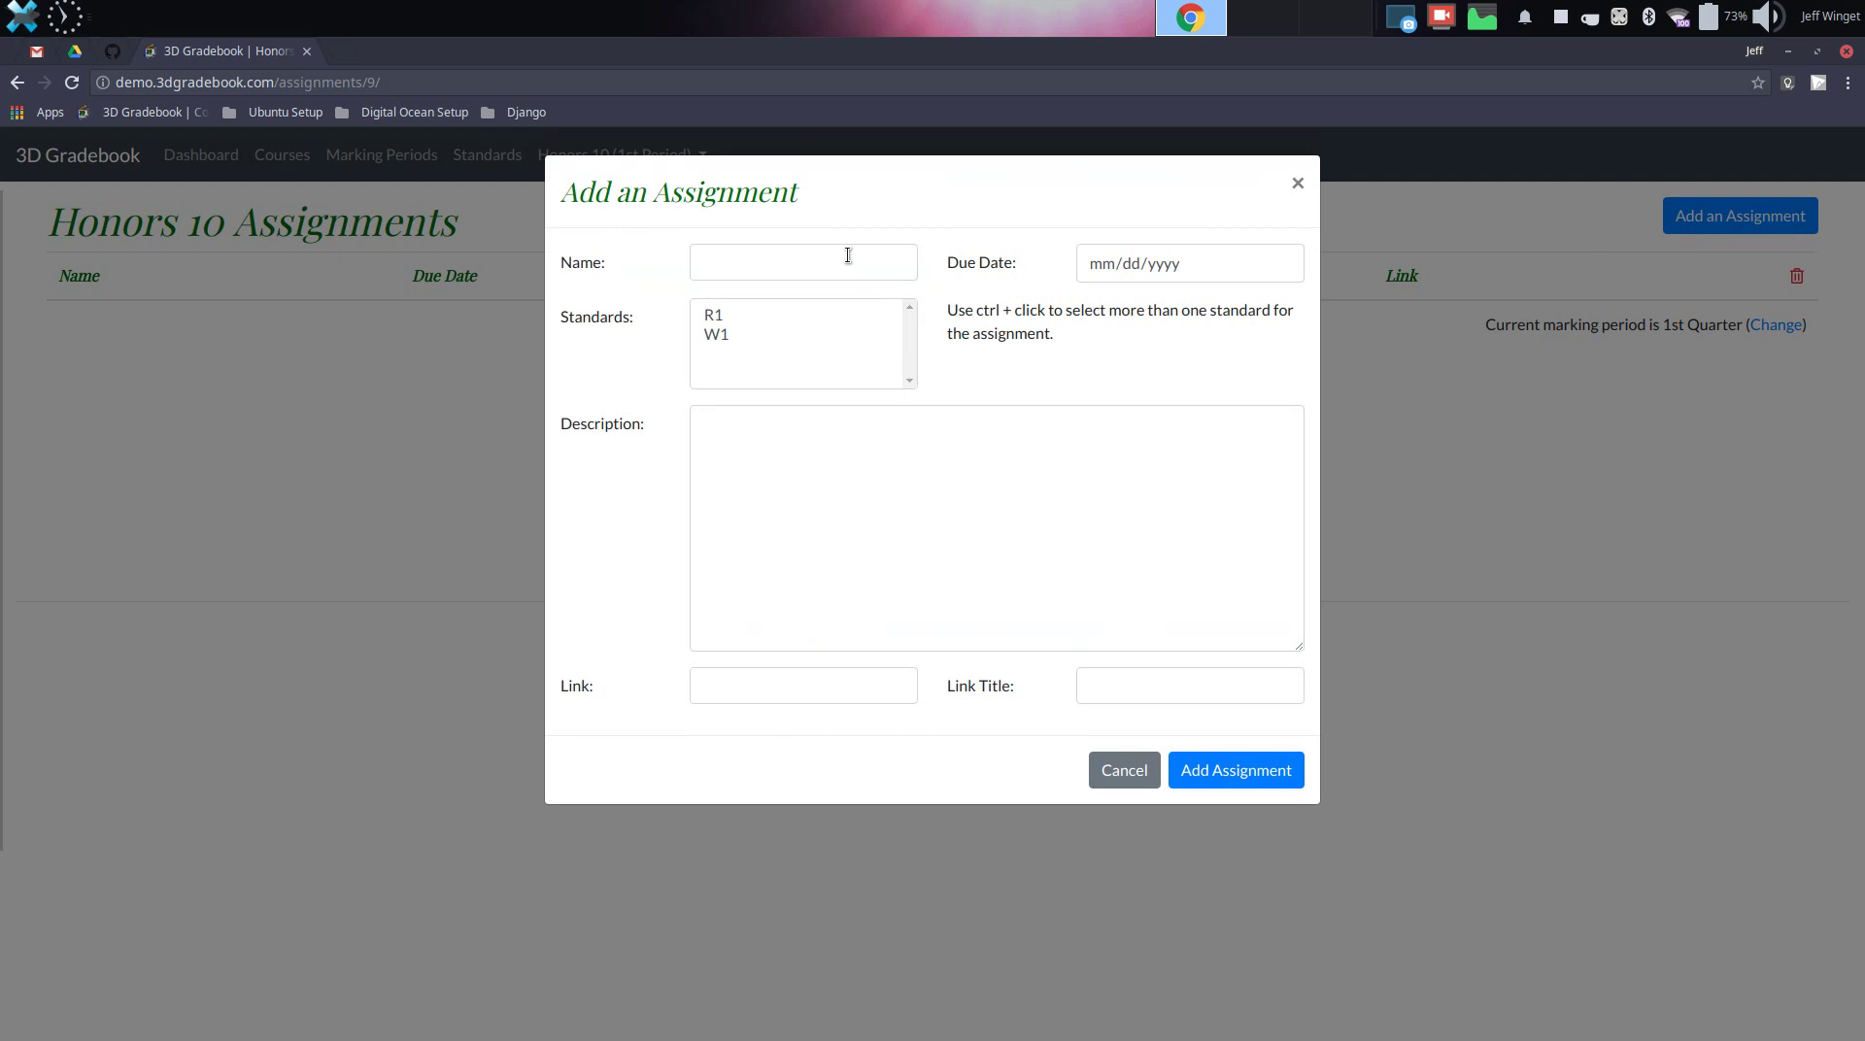
left_click(849, 255)
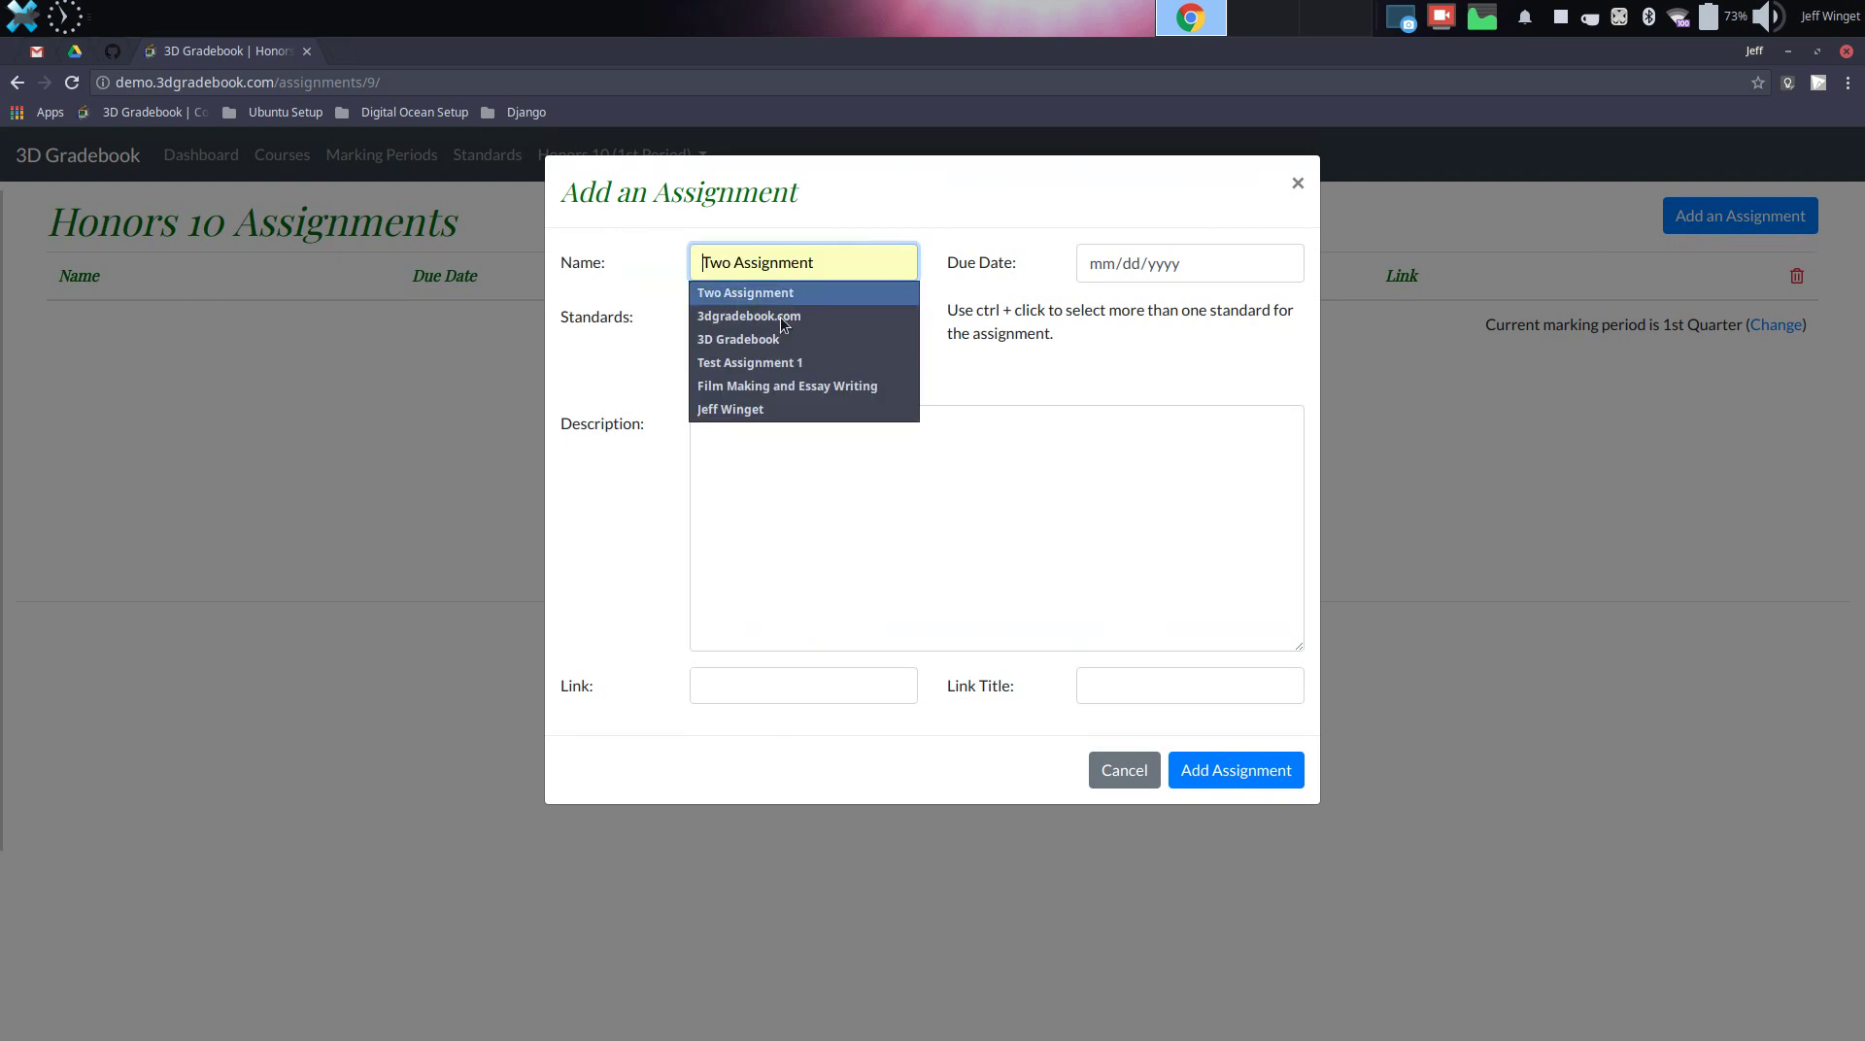
left_click(783, 362)
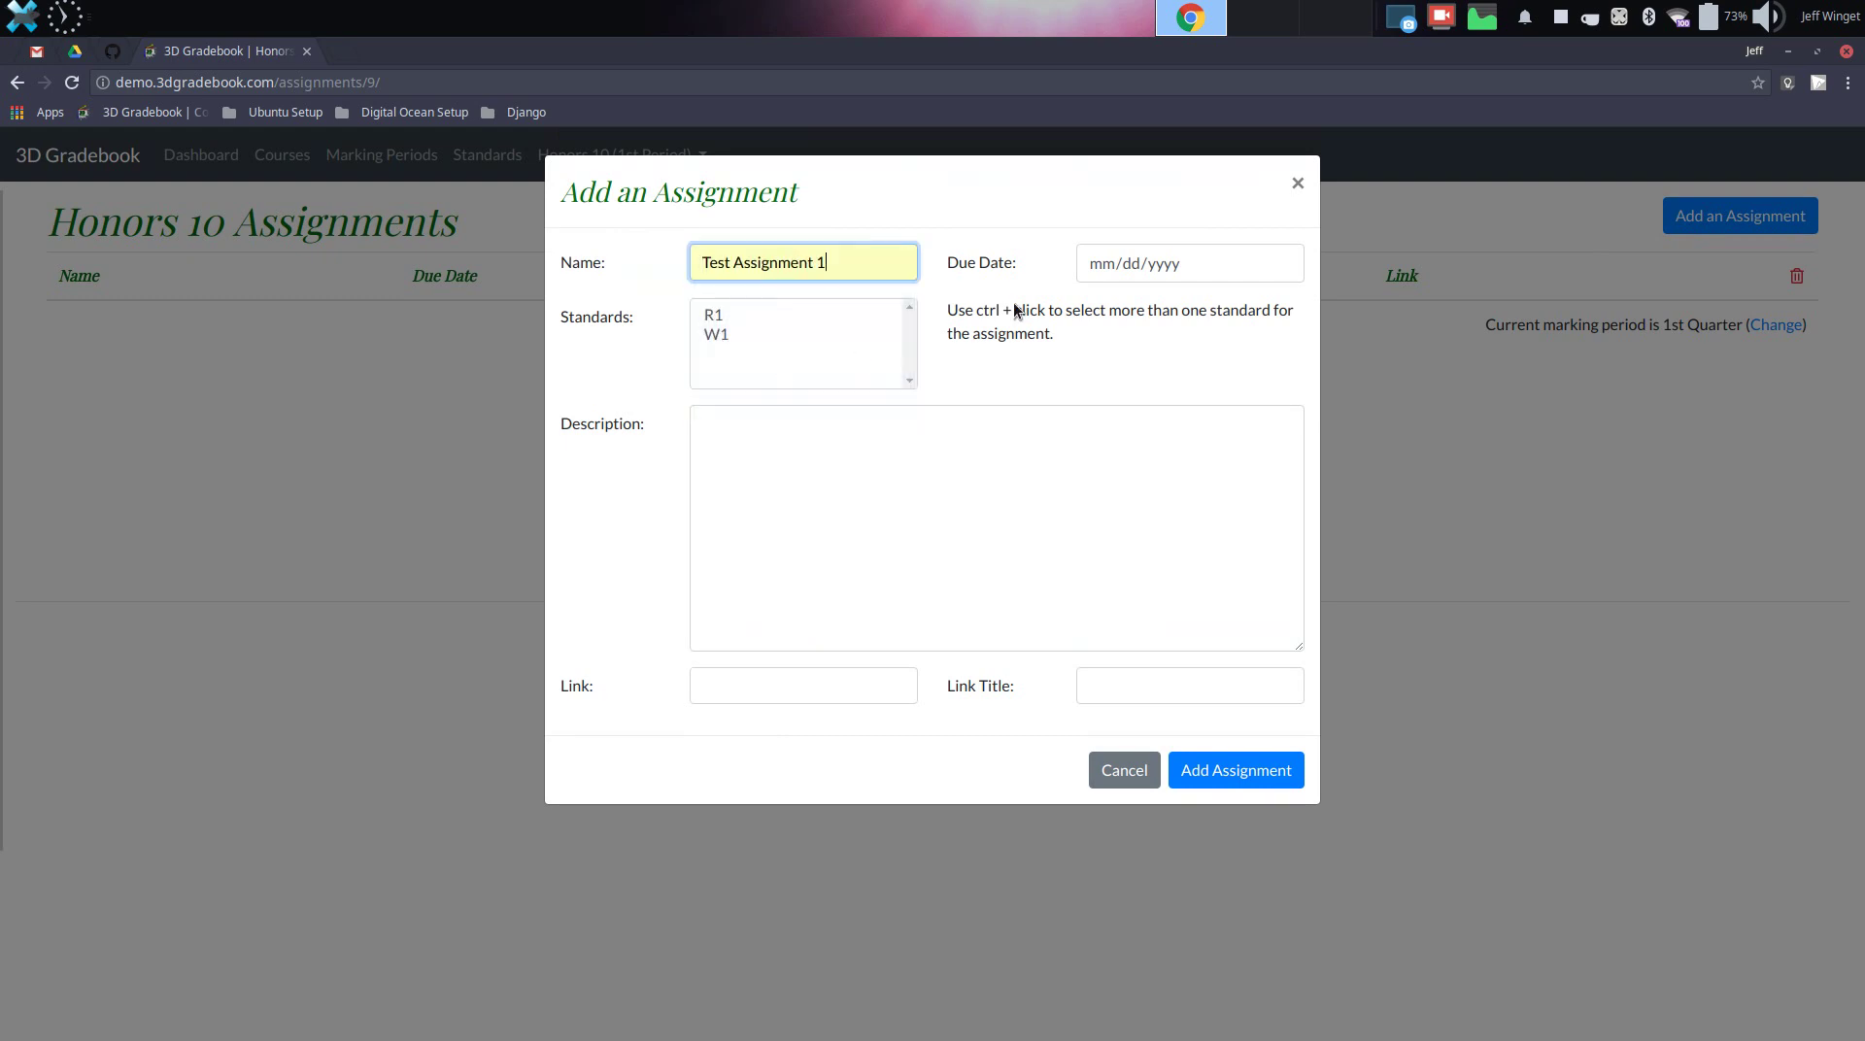
left_click(1284, 263)
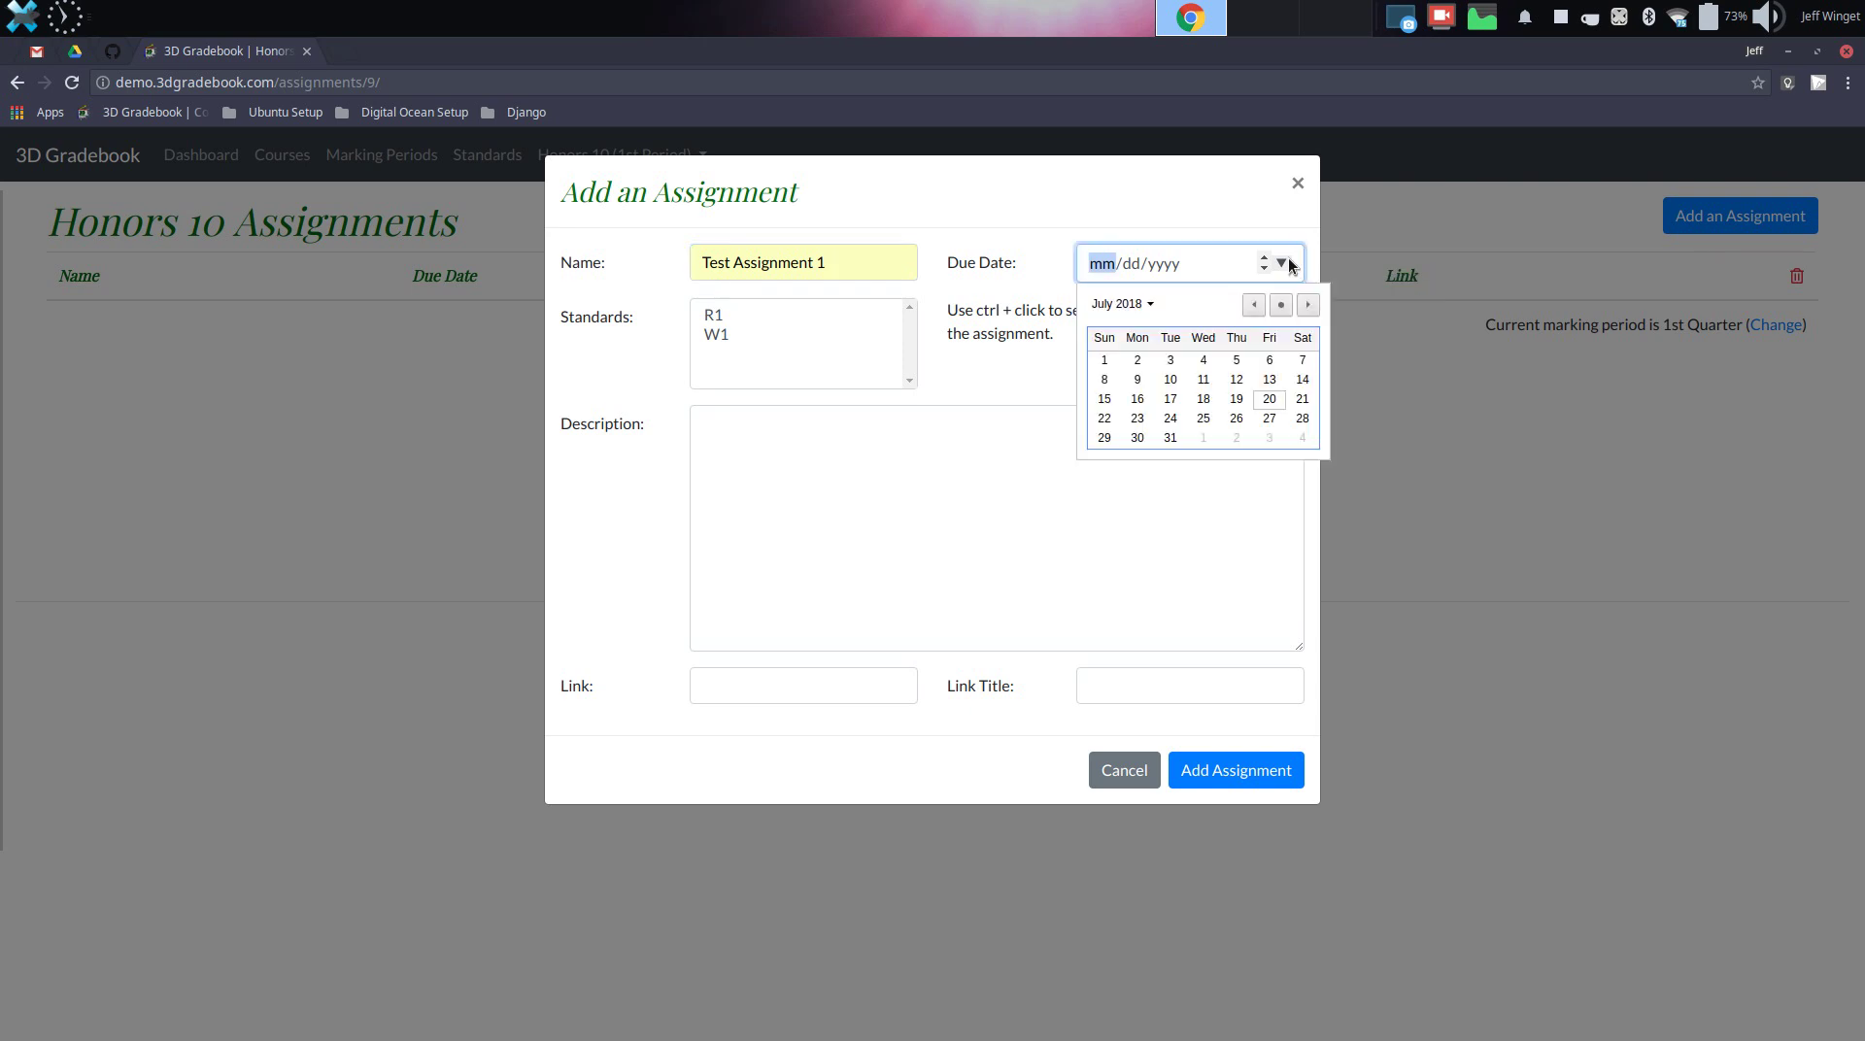
left_click(1271, 399)
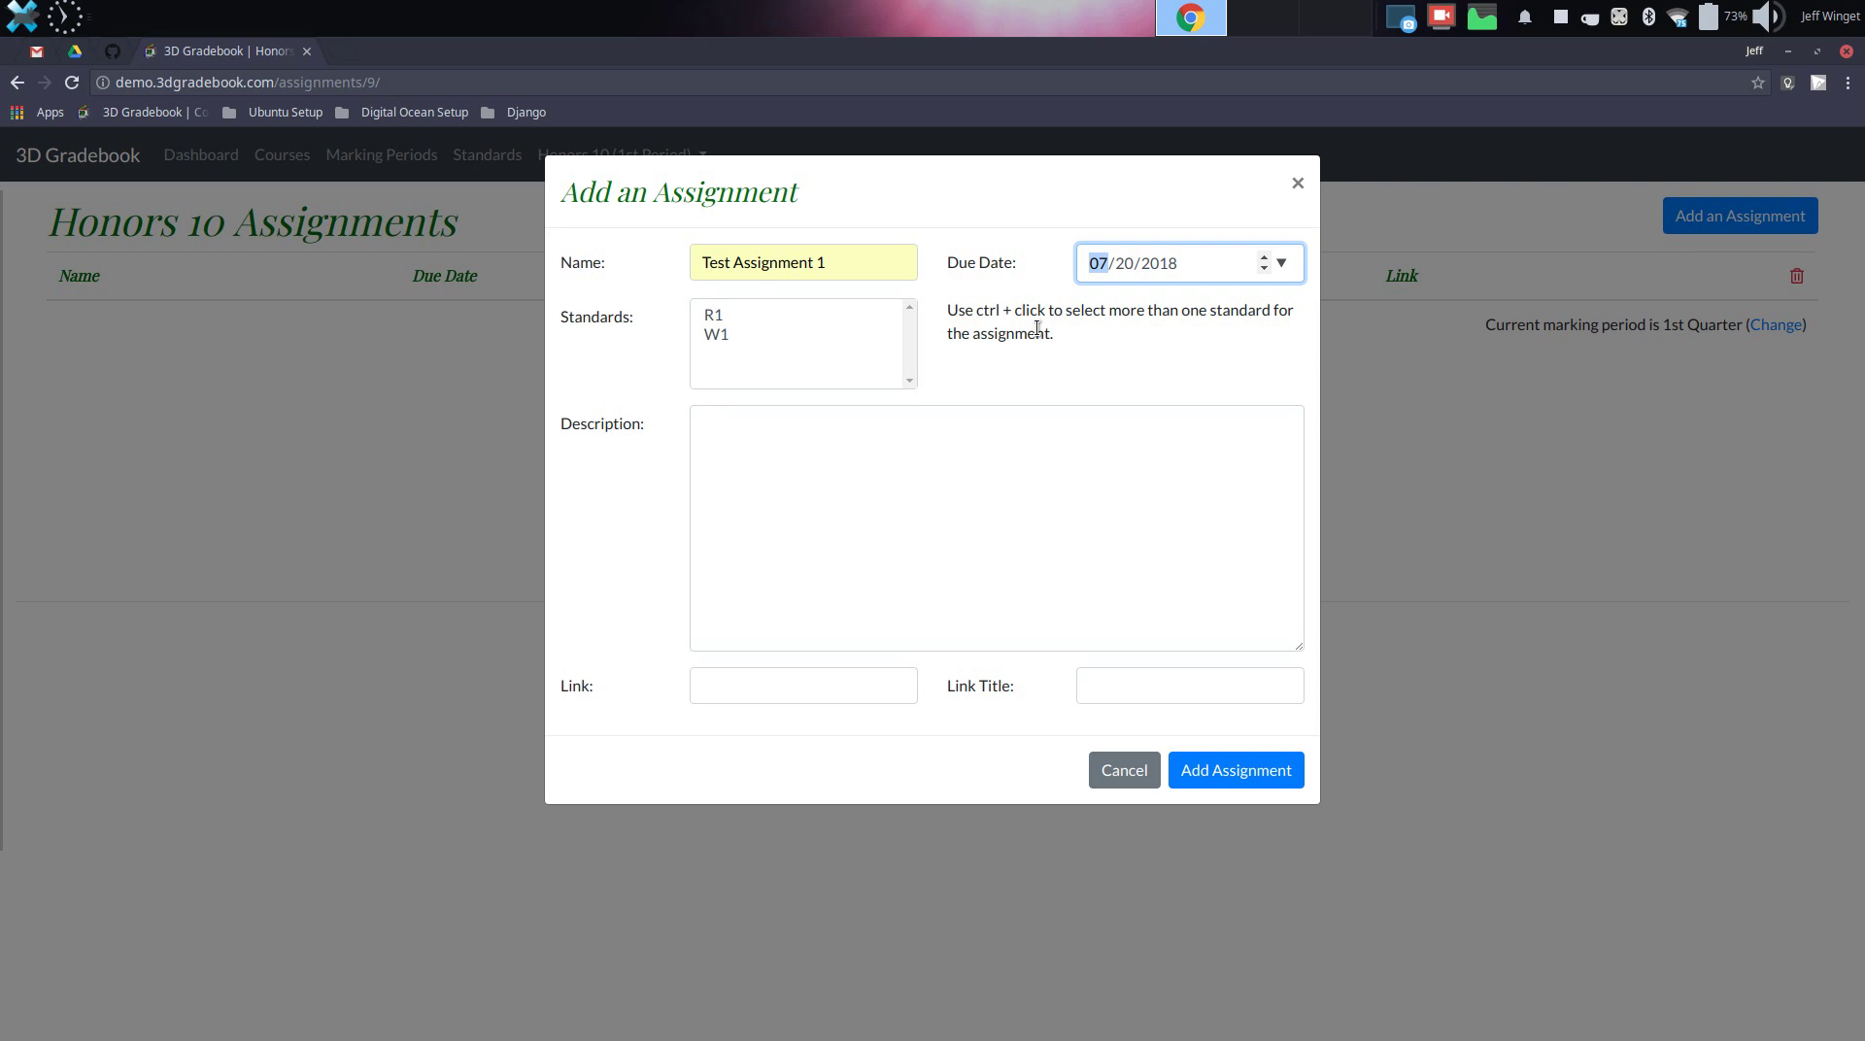
Select both R1 and W1 as the assignment's assessed standards
left_click(725, 315)
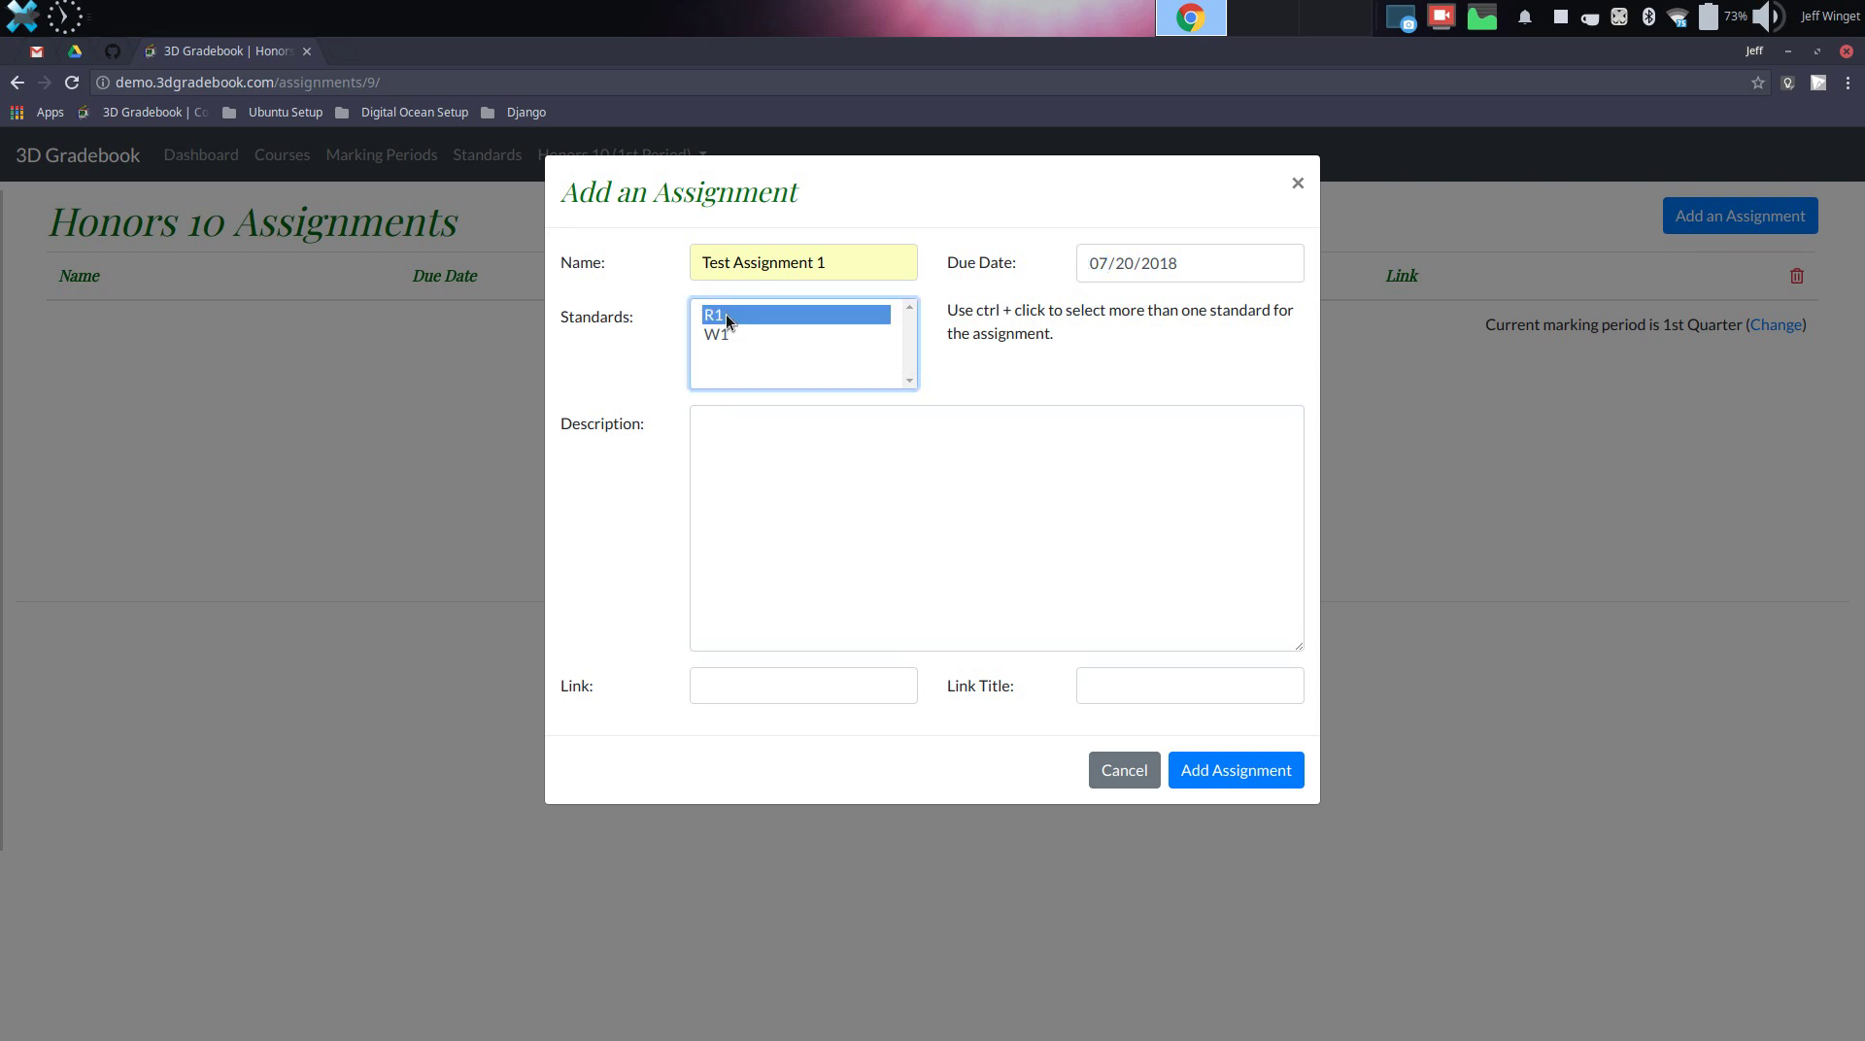
left_click(726, 335)
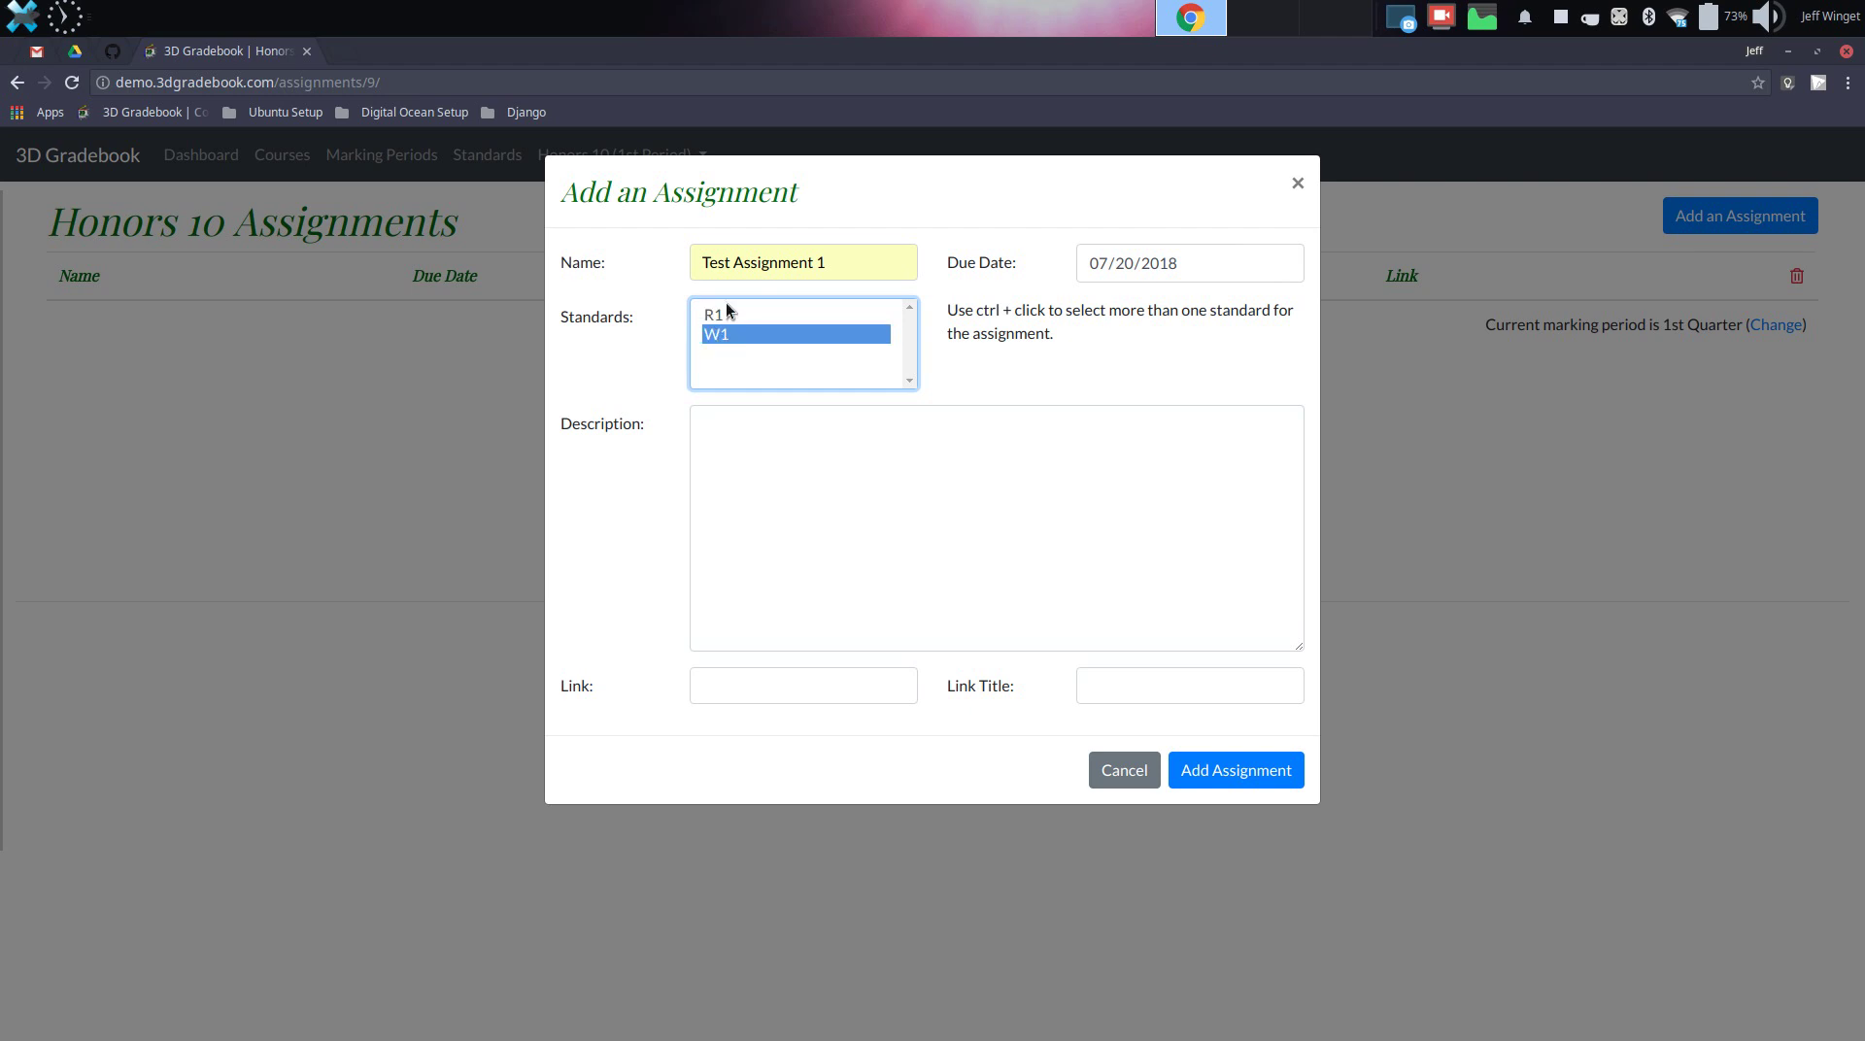
left_click(730, 314)
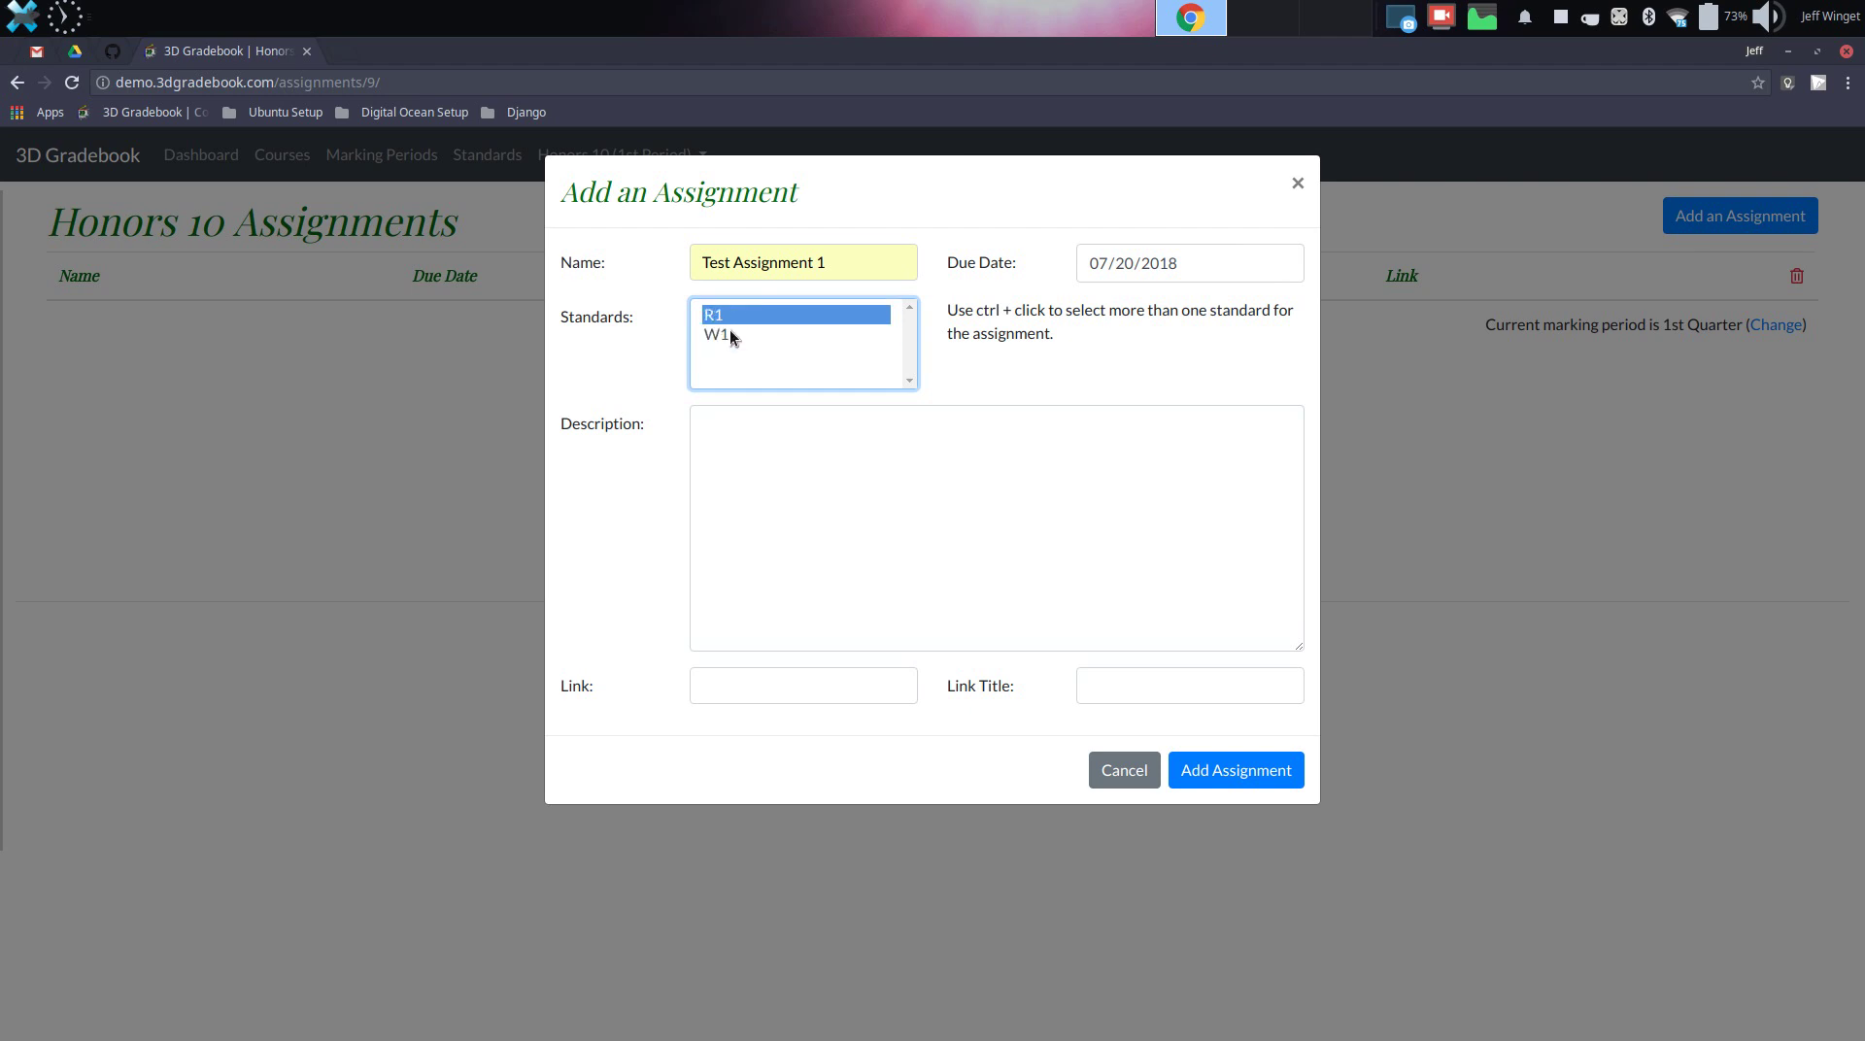
left_click(730, 333, "ctrl")
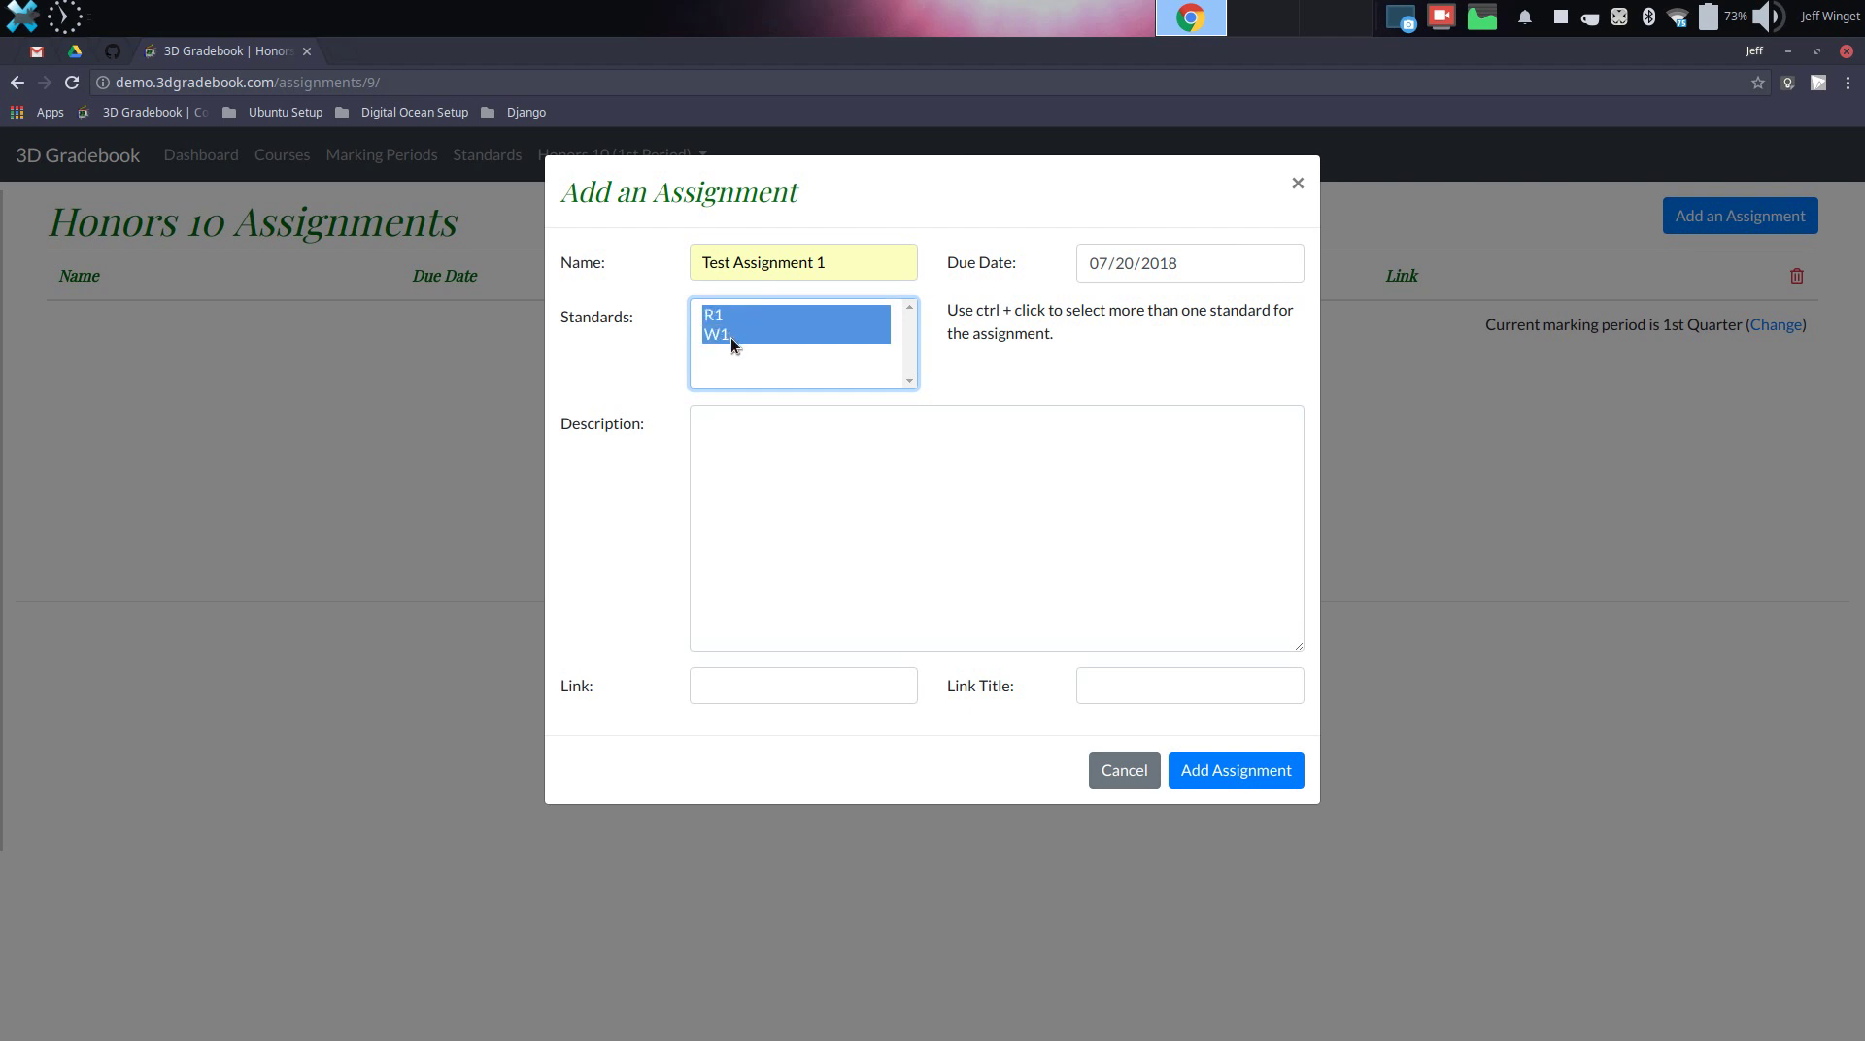
left_click(757, 442)
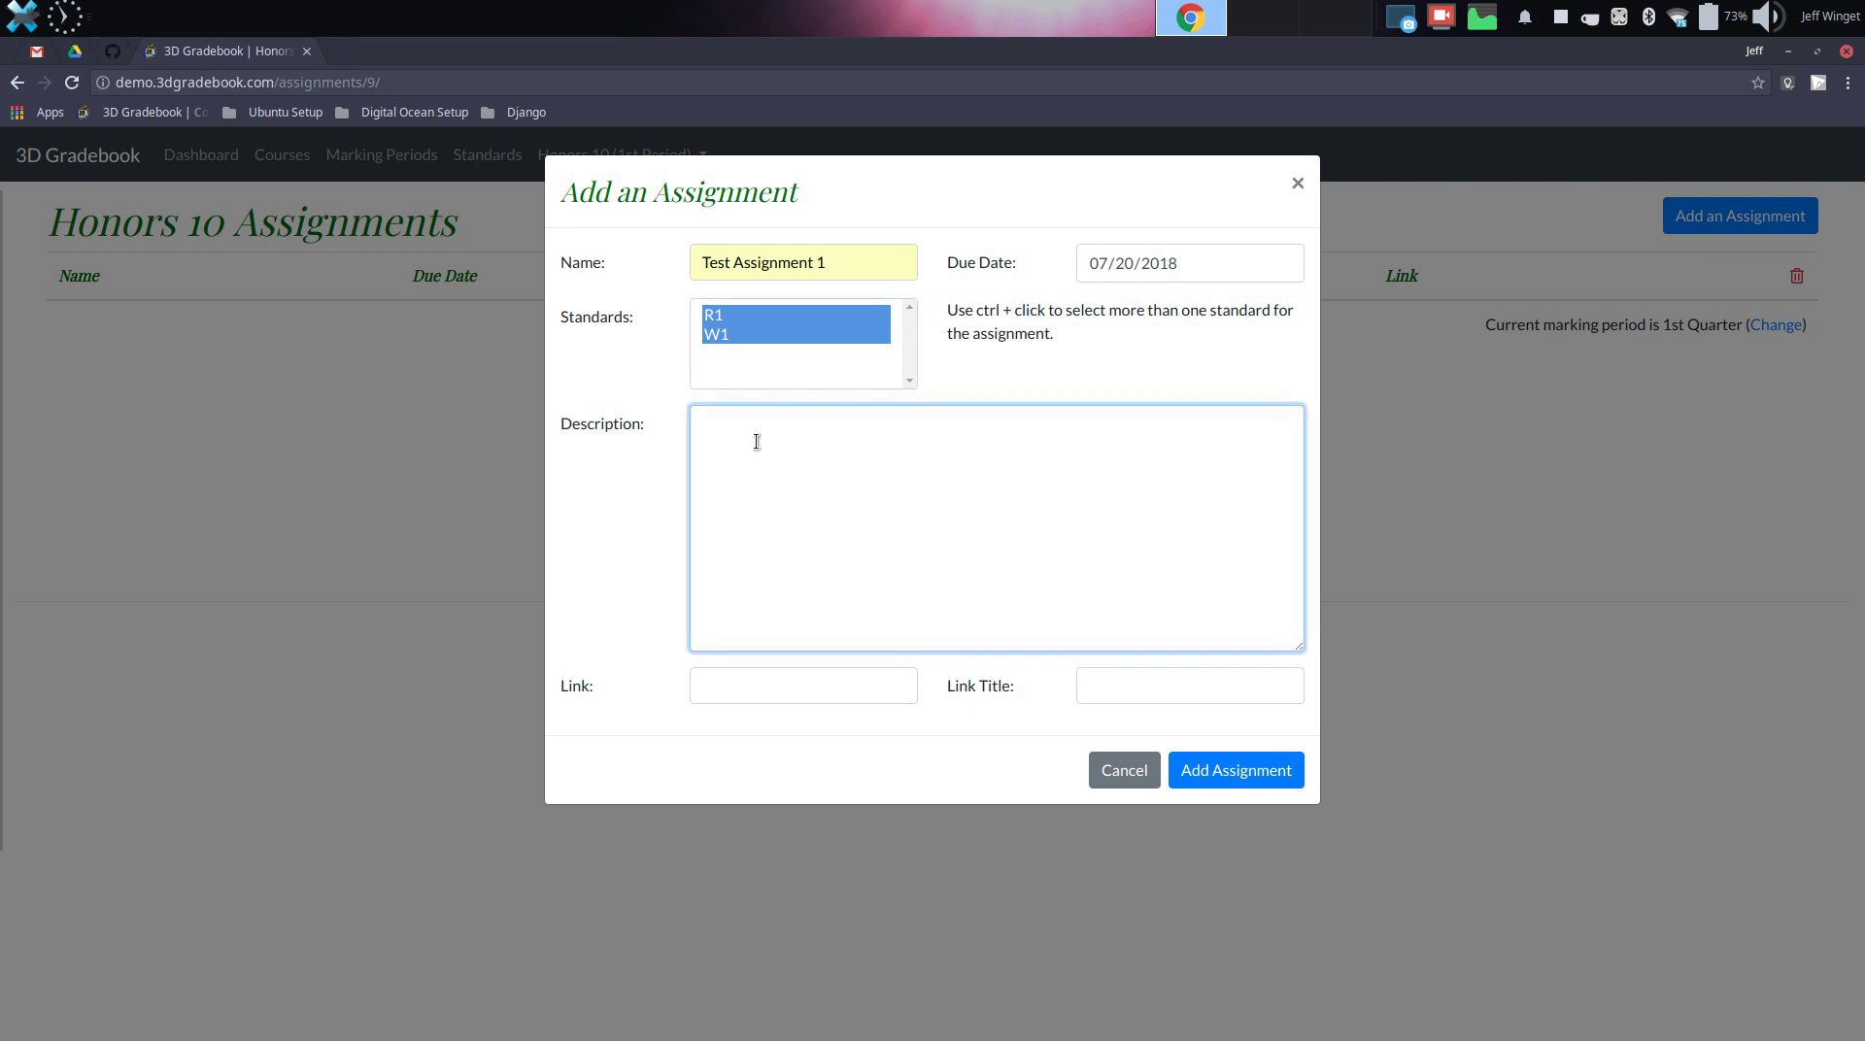
type("D")
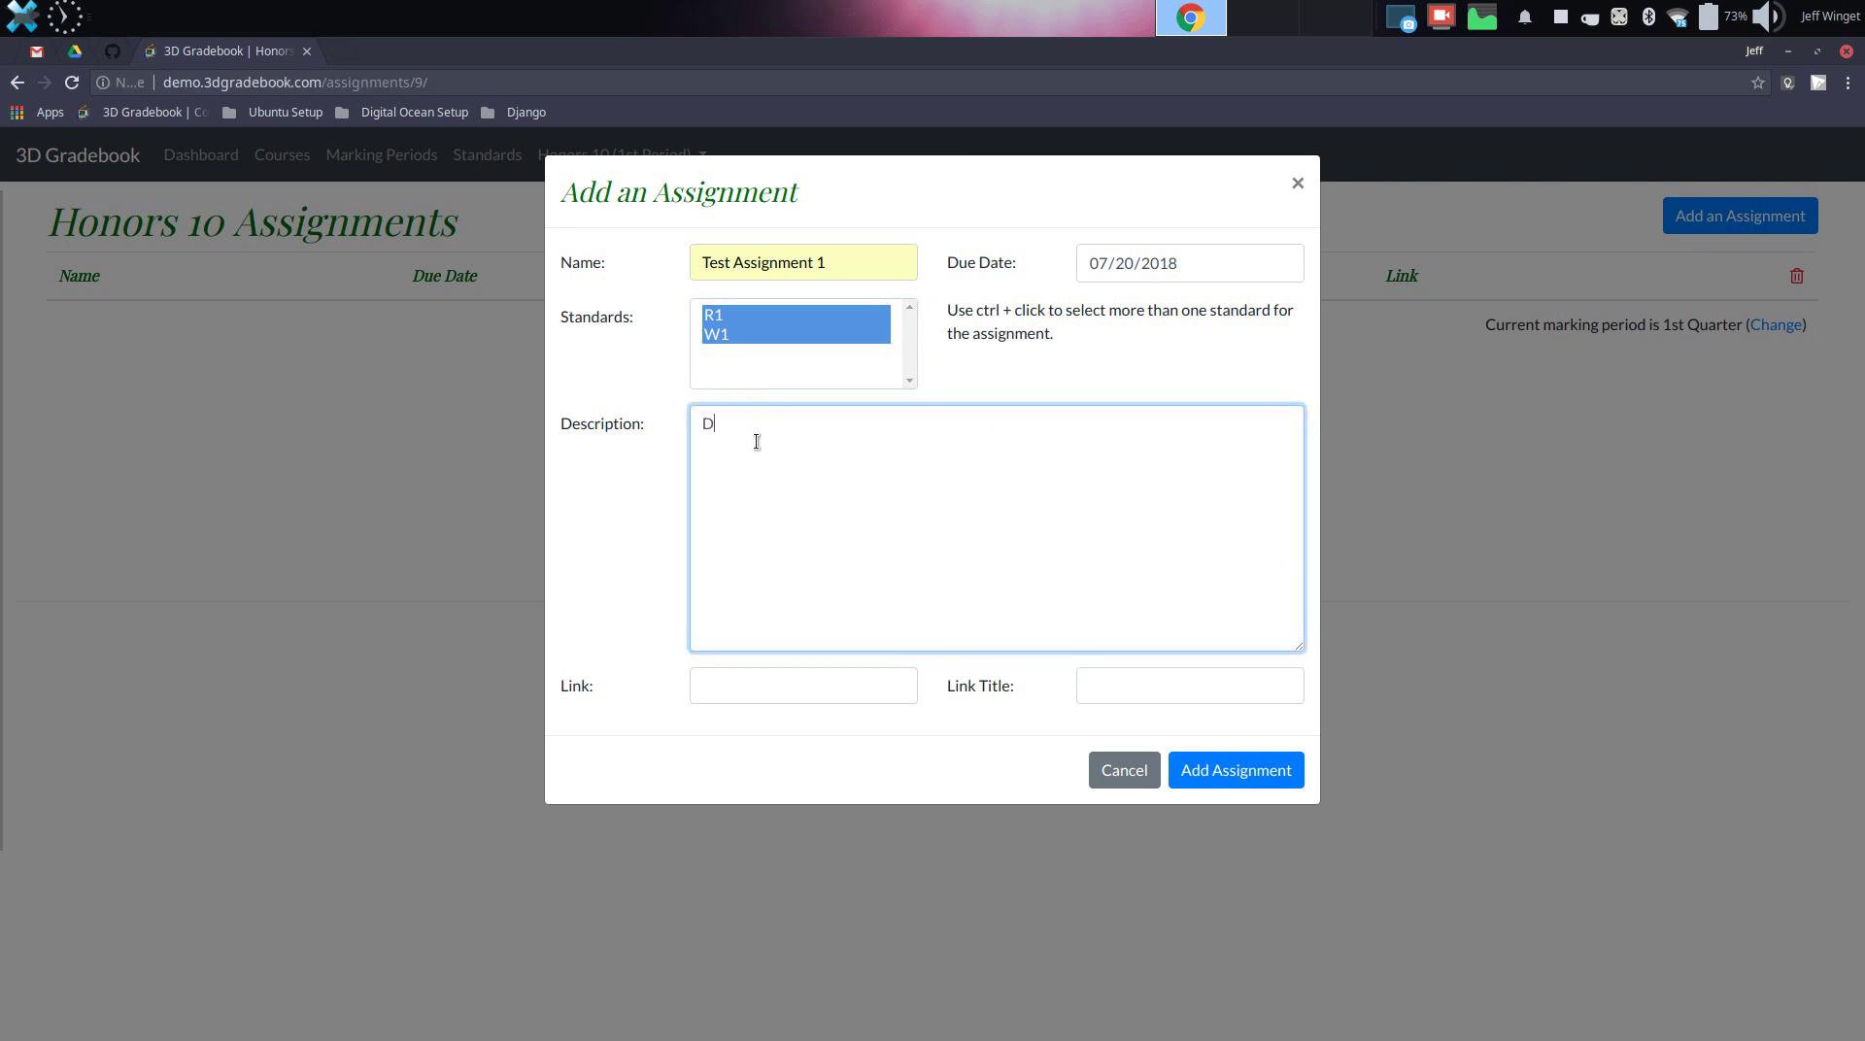
type("escription o")
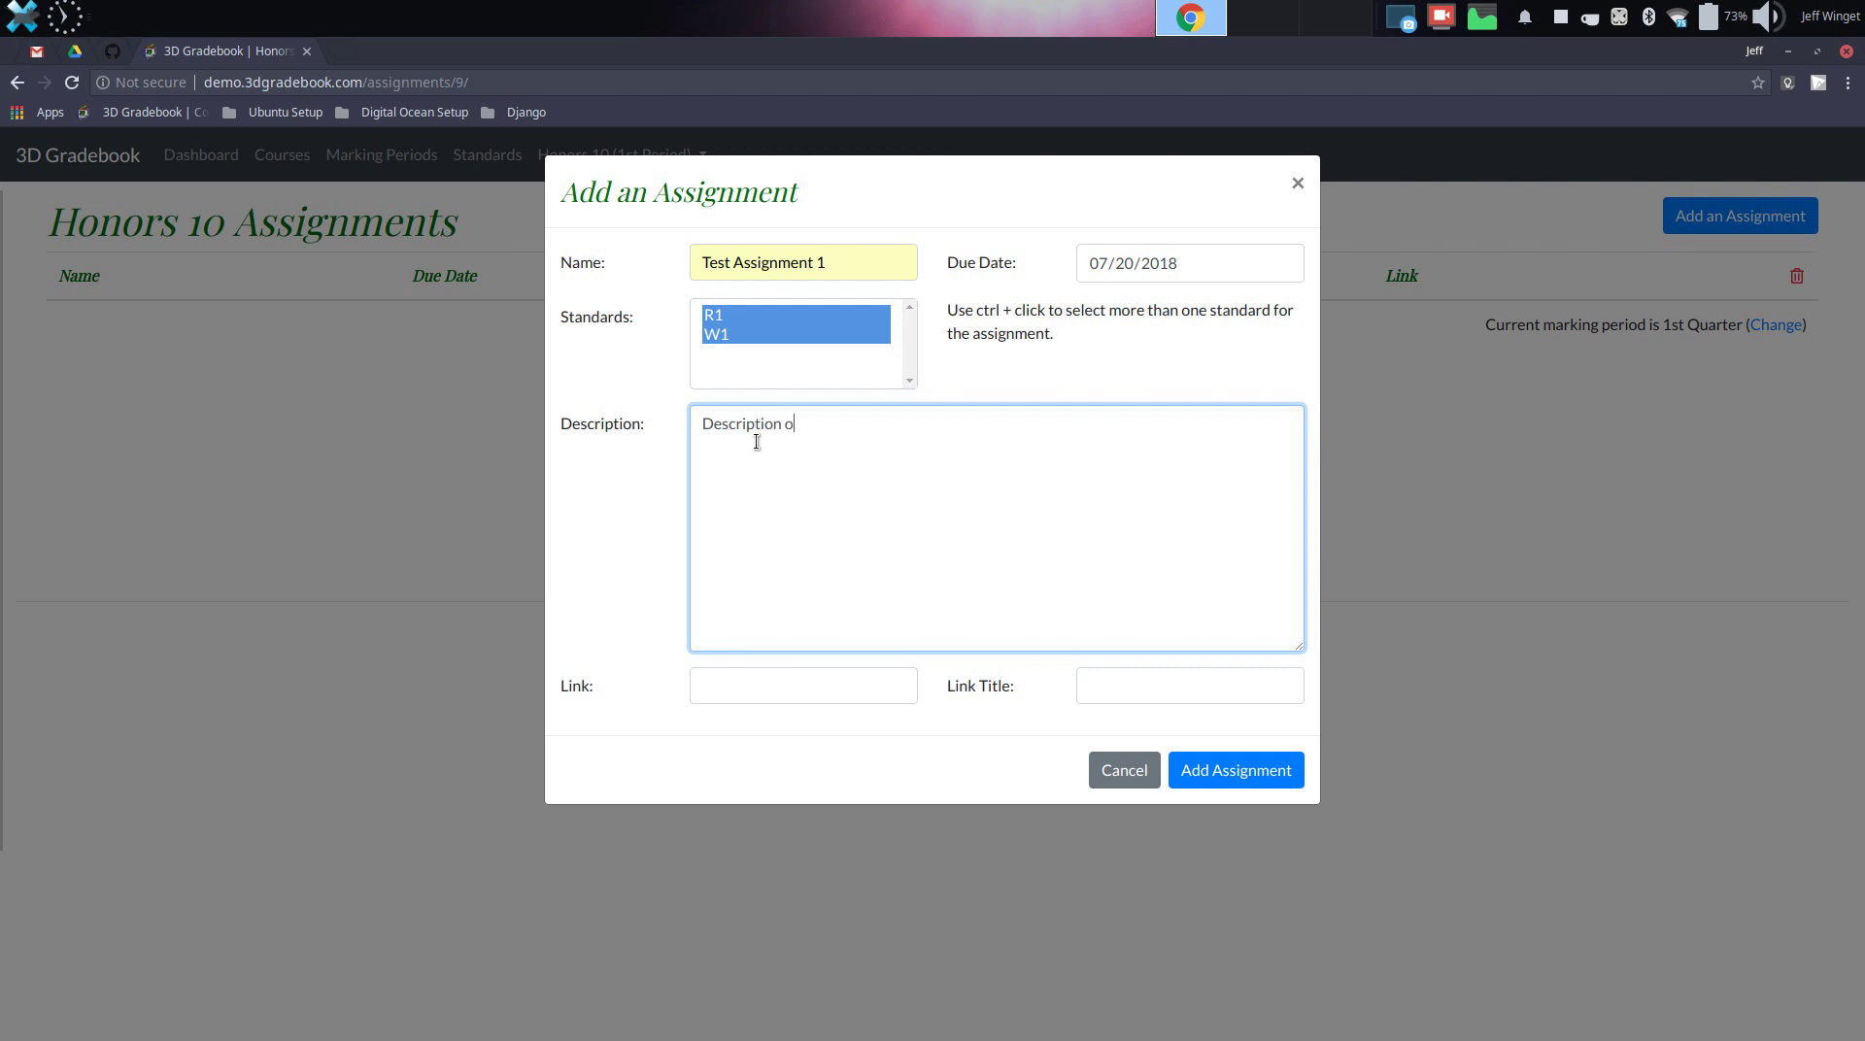
type("f the assignment")
key("Tab")
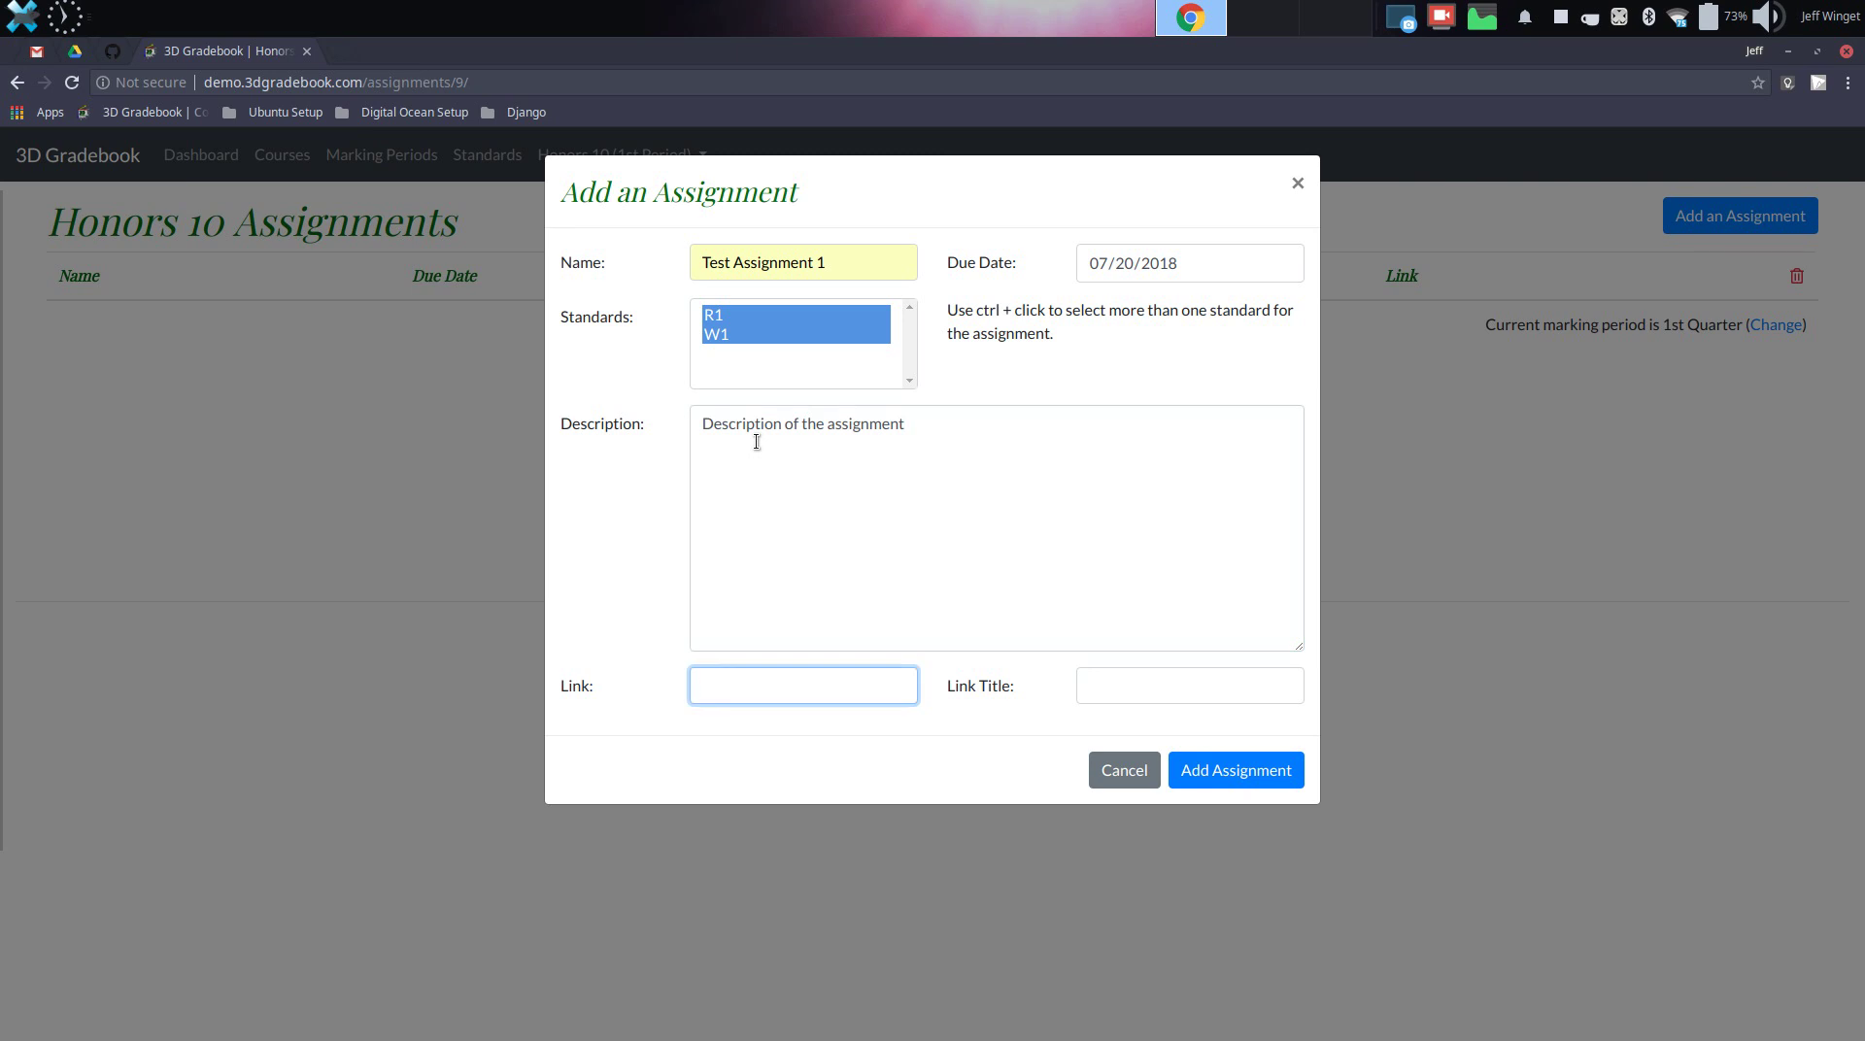
type("https://3dgradebook.com")
key("Tab")
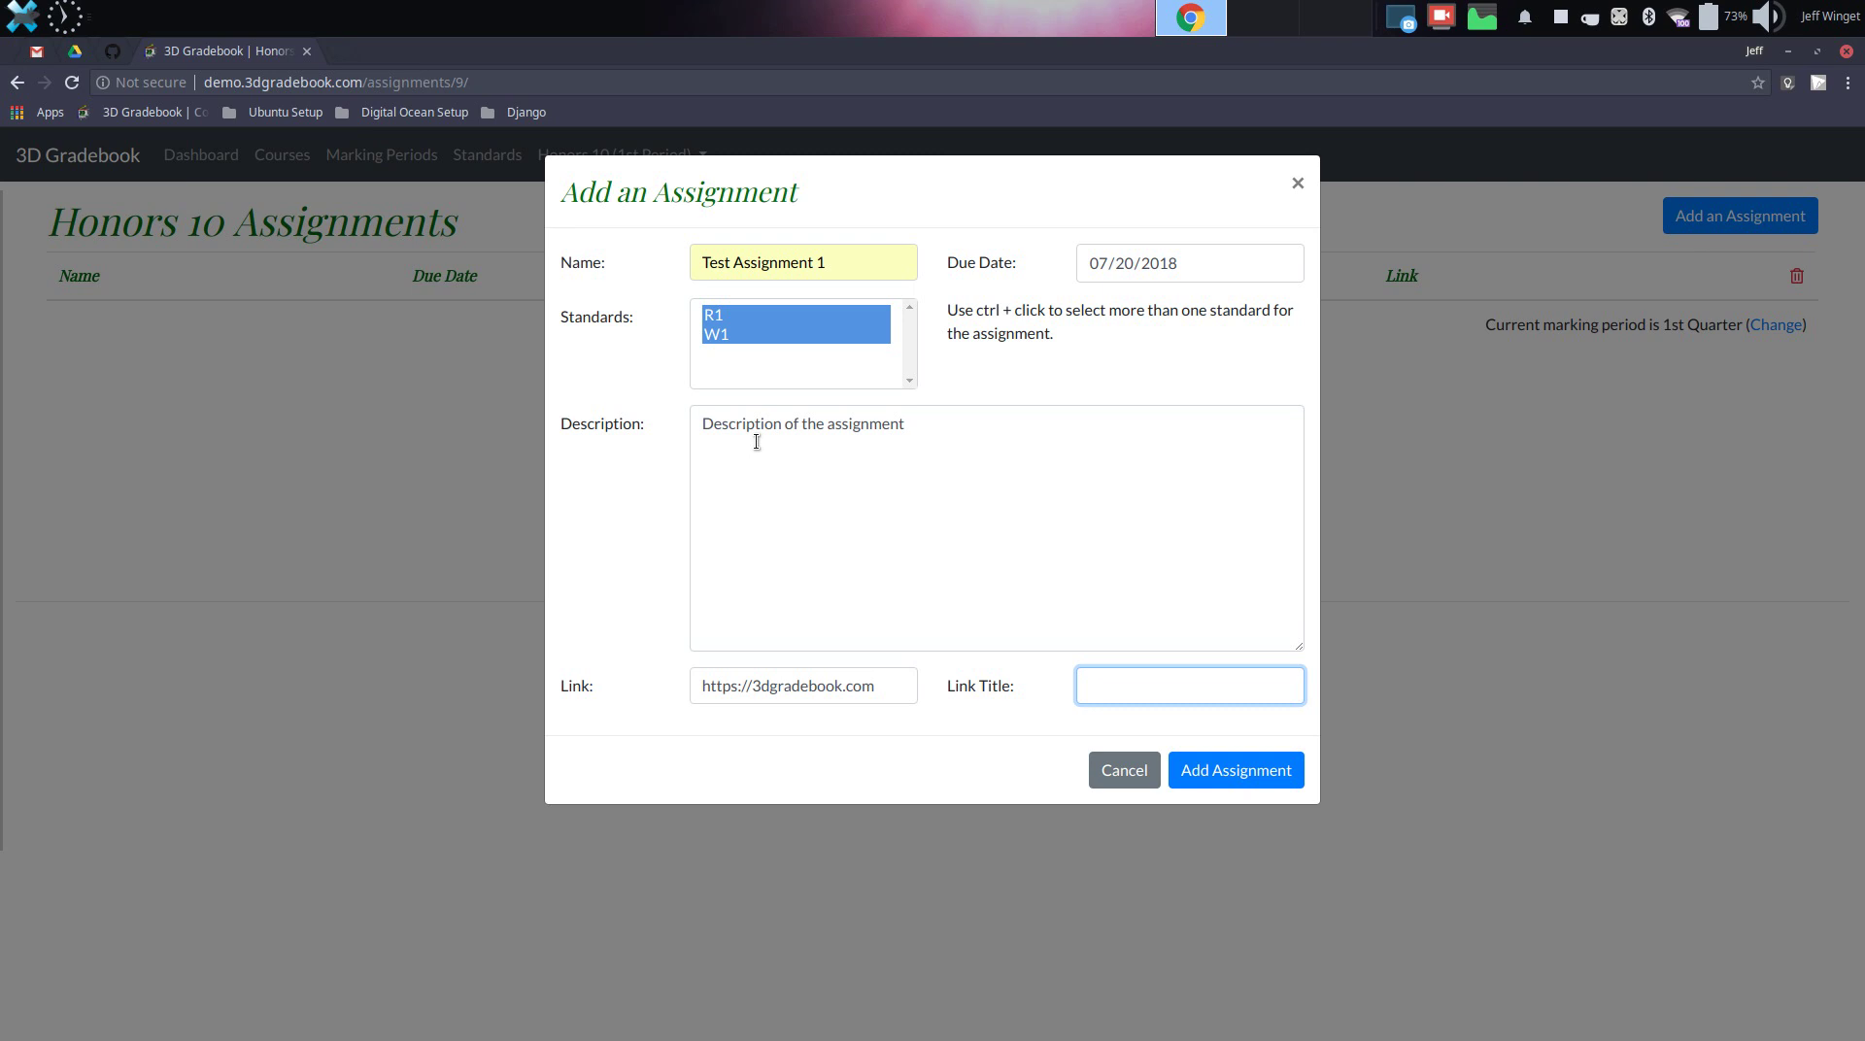
type("Assignment materials")
left_click(1248, 773)
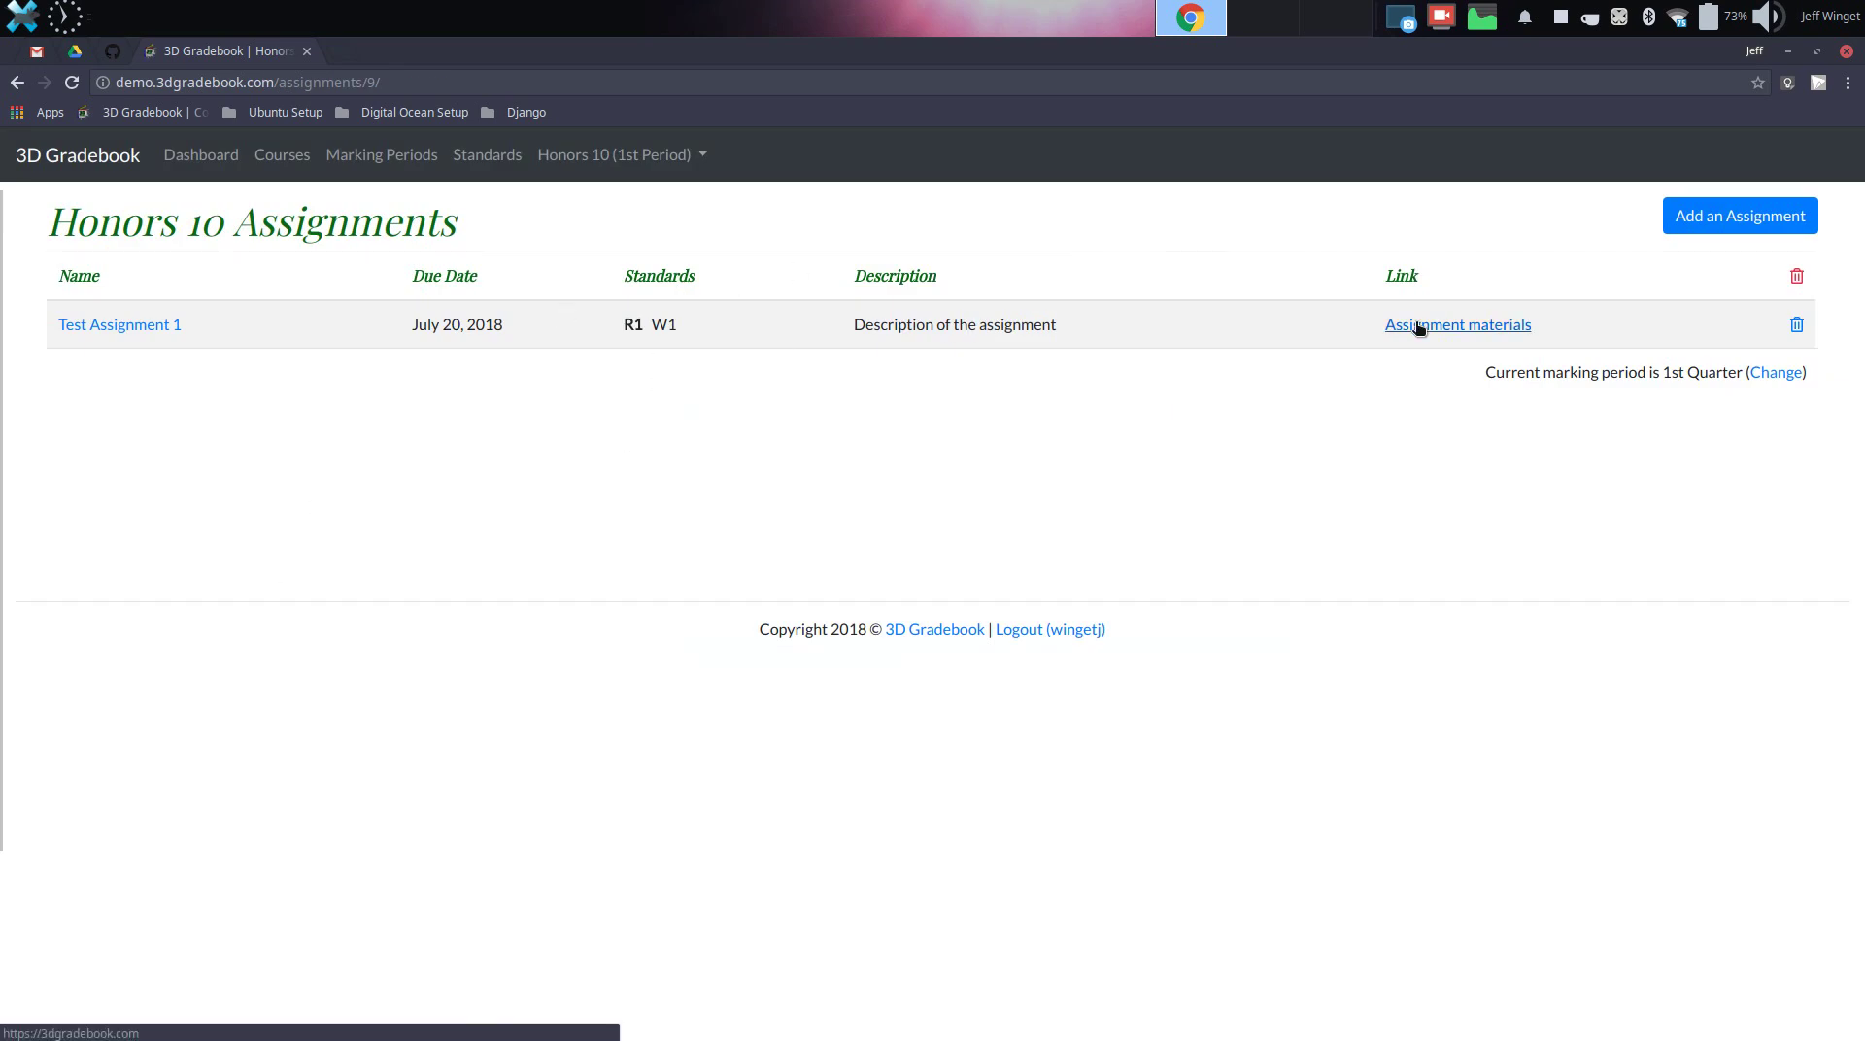
Review Test Assignment 1's edit form unchanged, then open the Honors 10 class summary
left_click(110, 325)
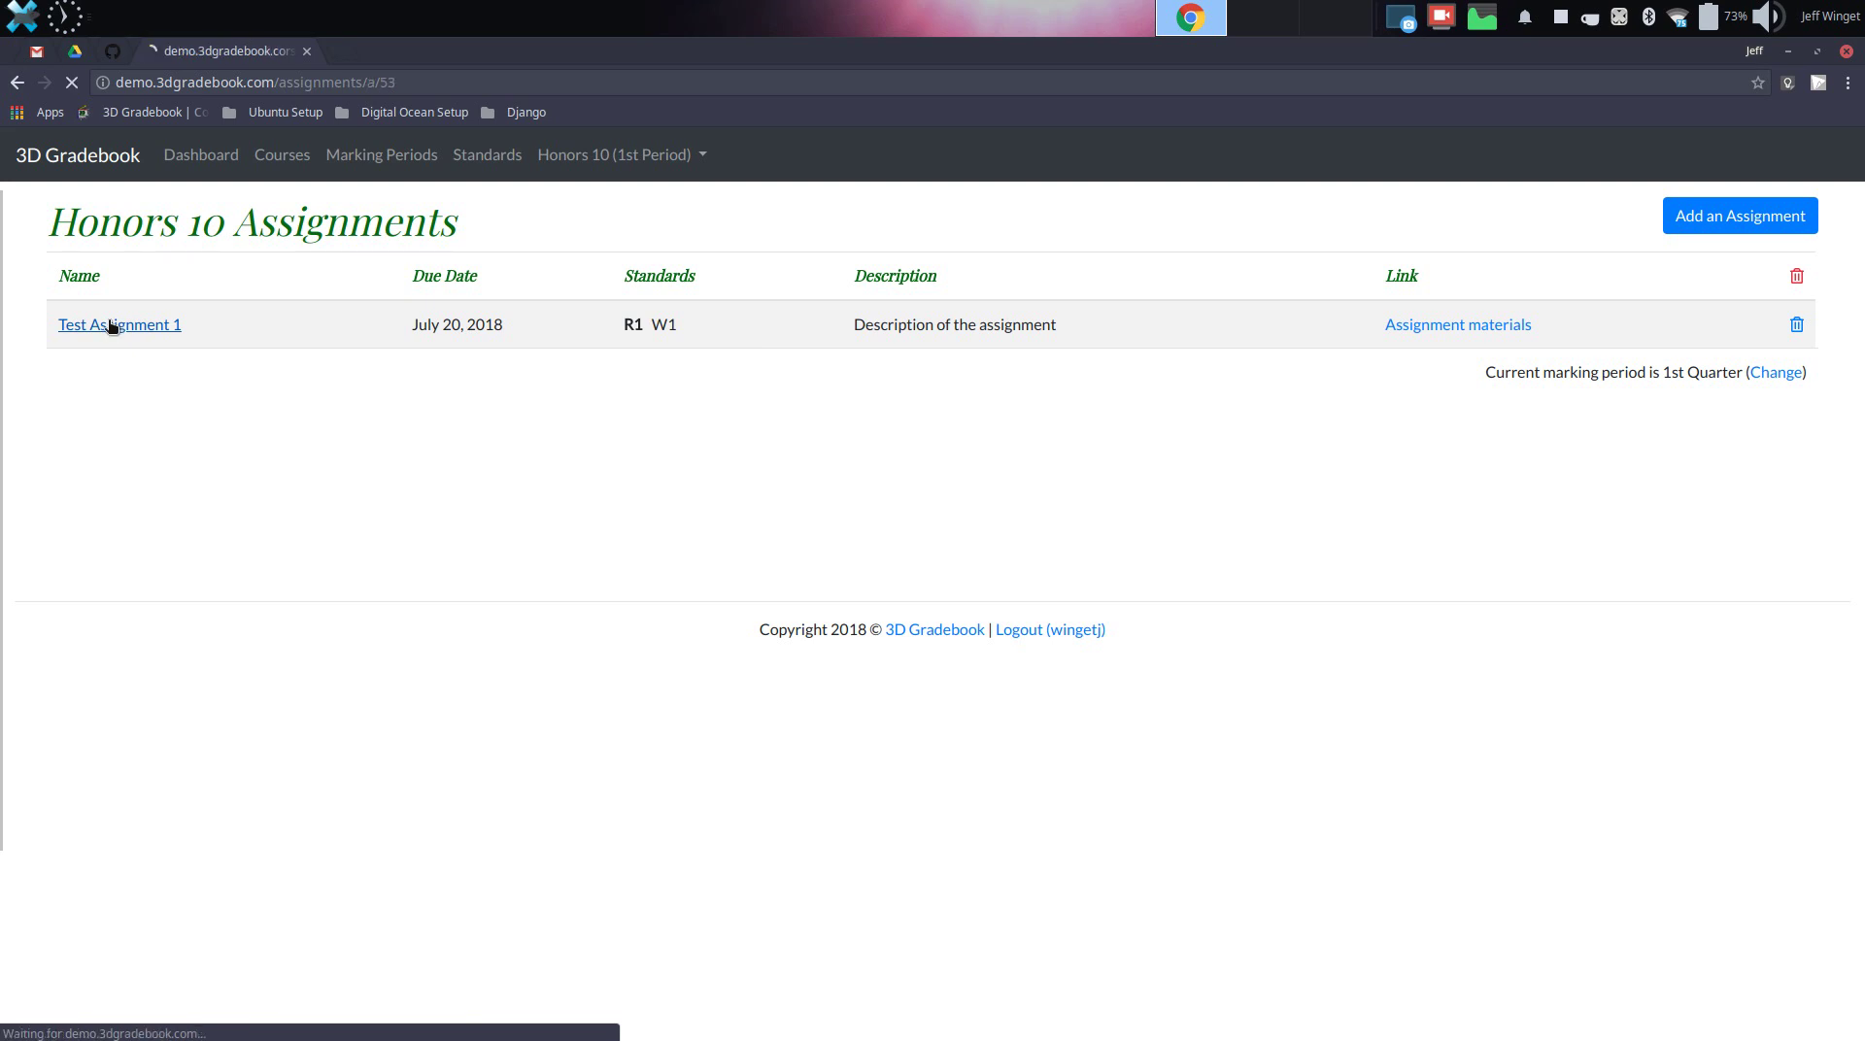
left_click(1718, 223)
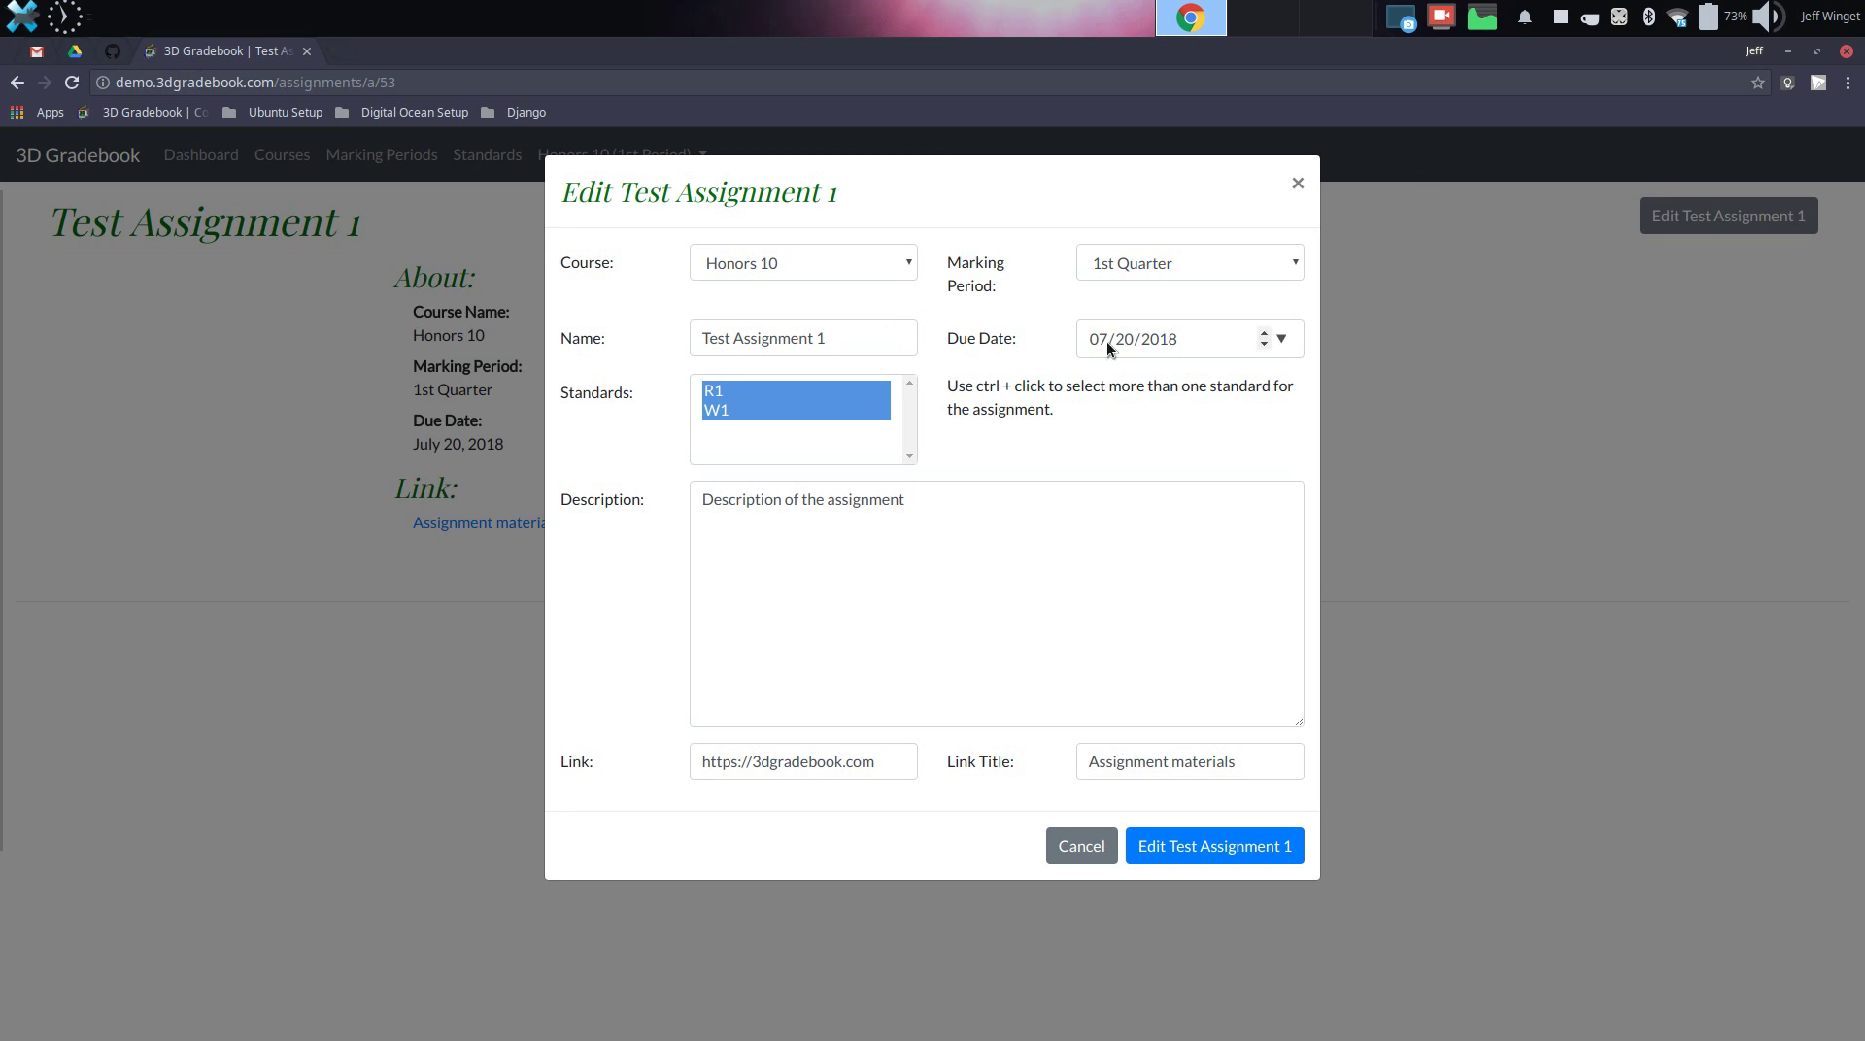
left_click(1092, 857)
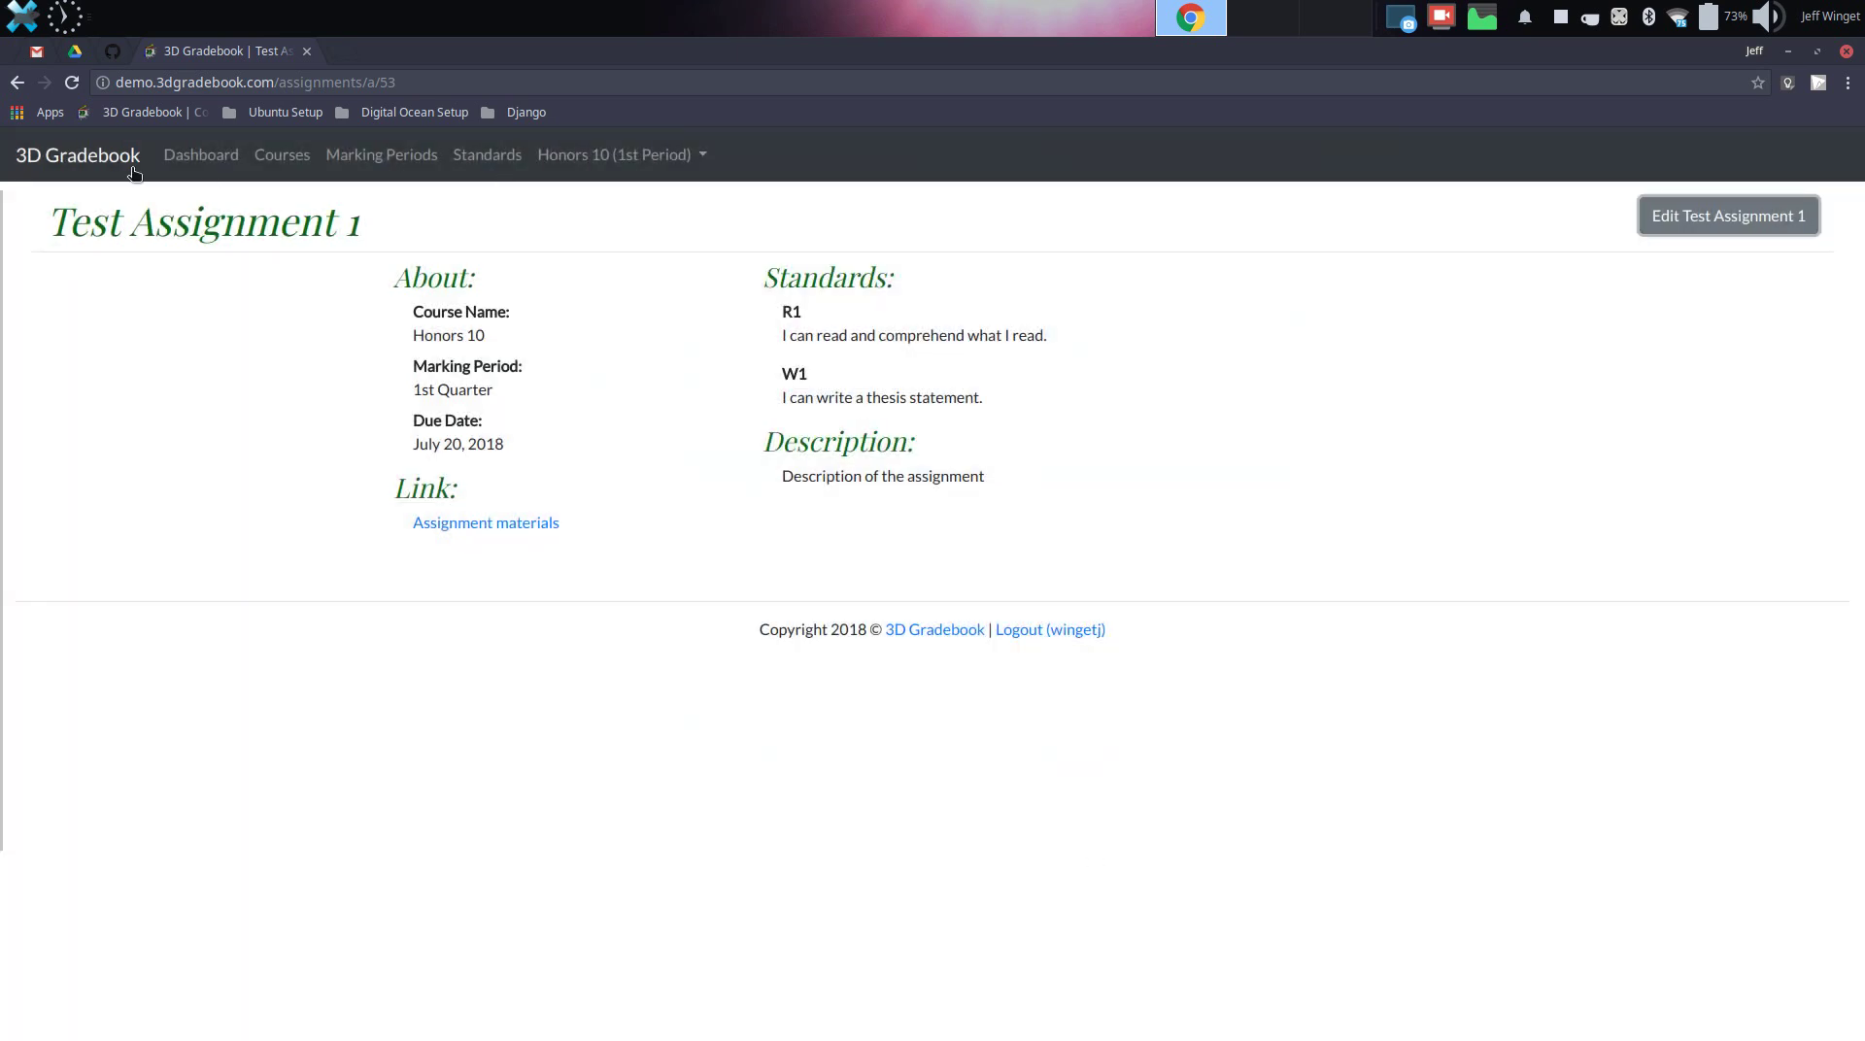
left_click(189, 158)
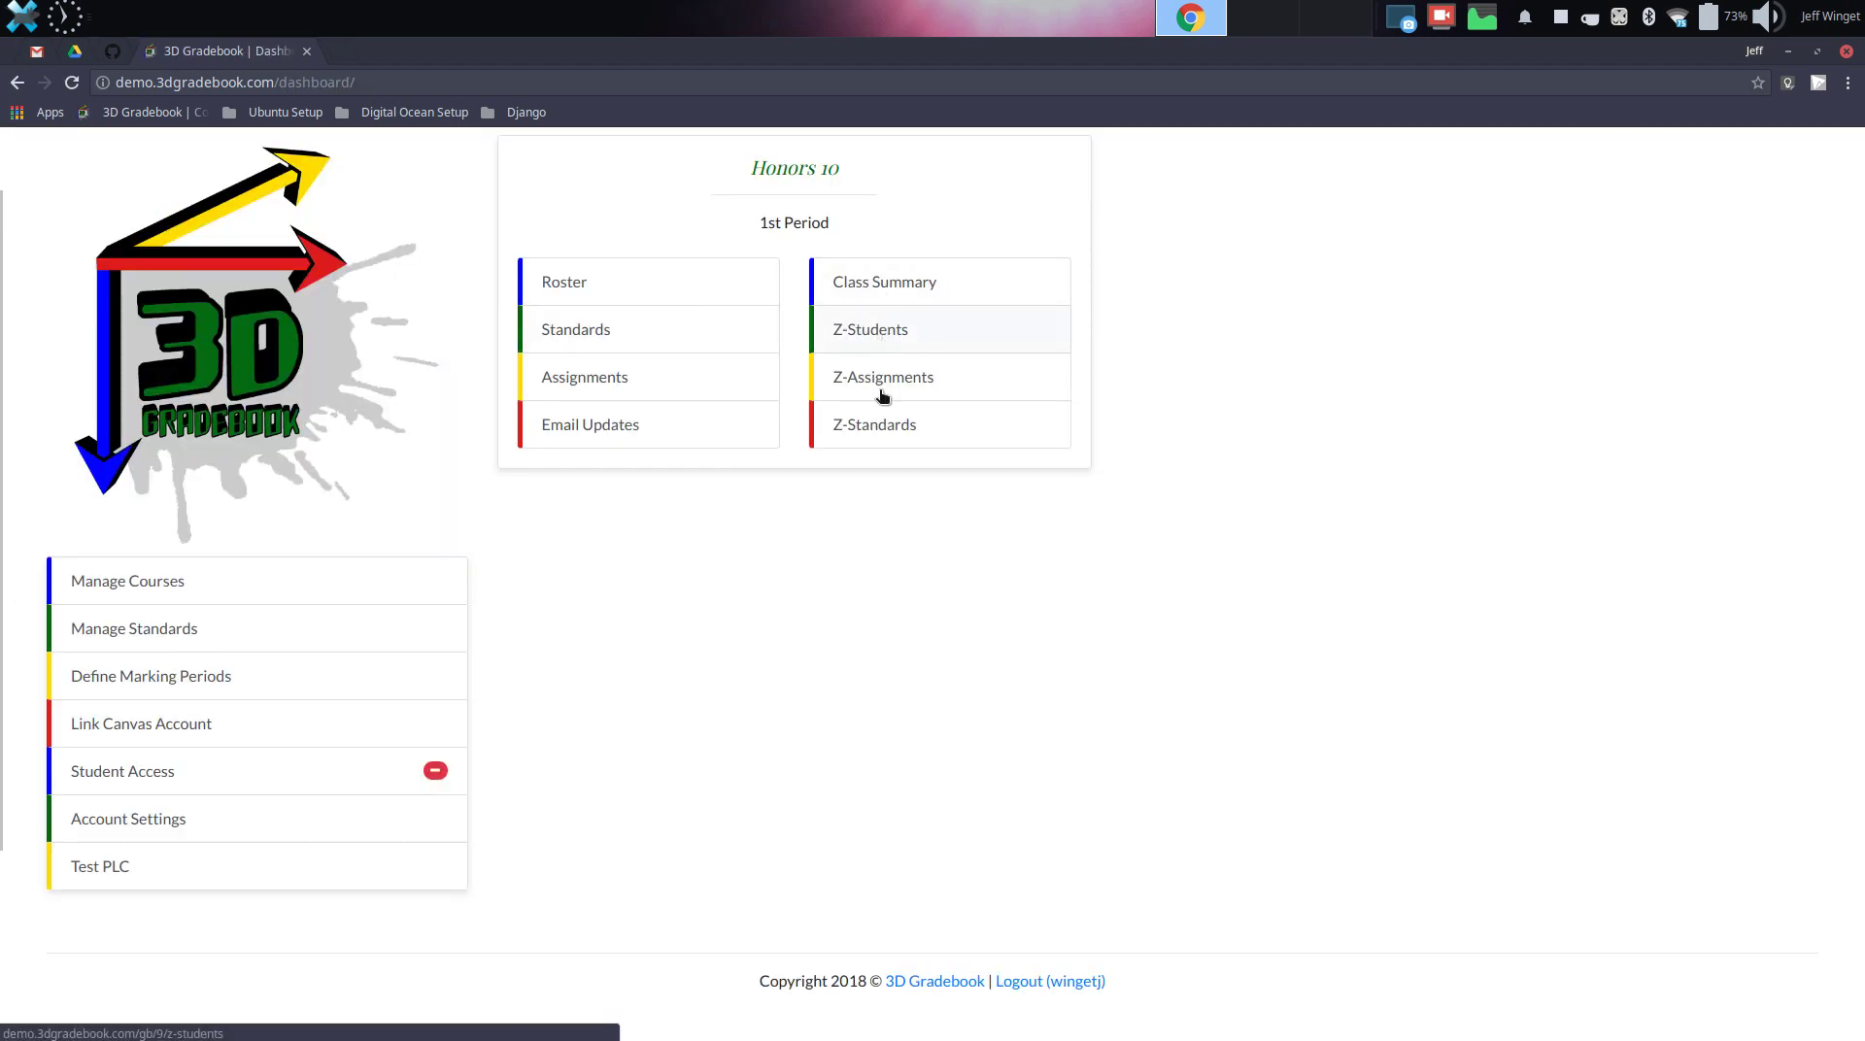
left_click(893, 296)
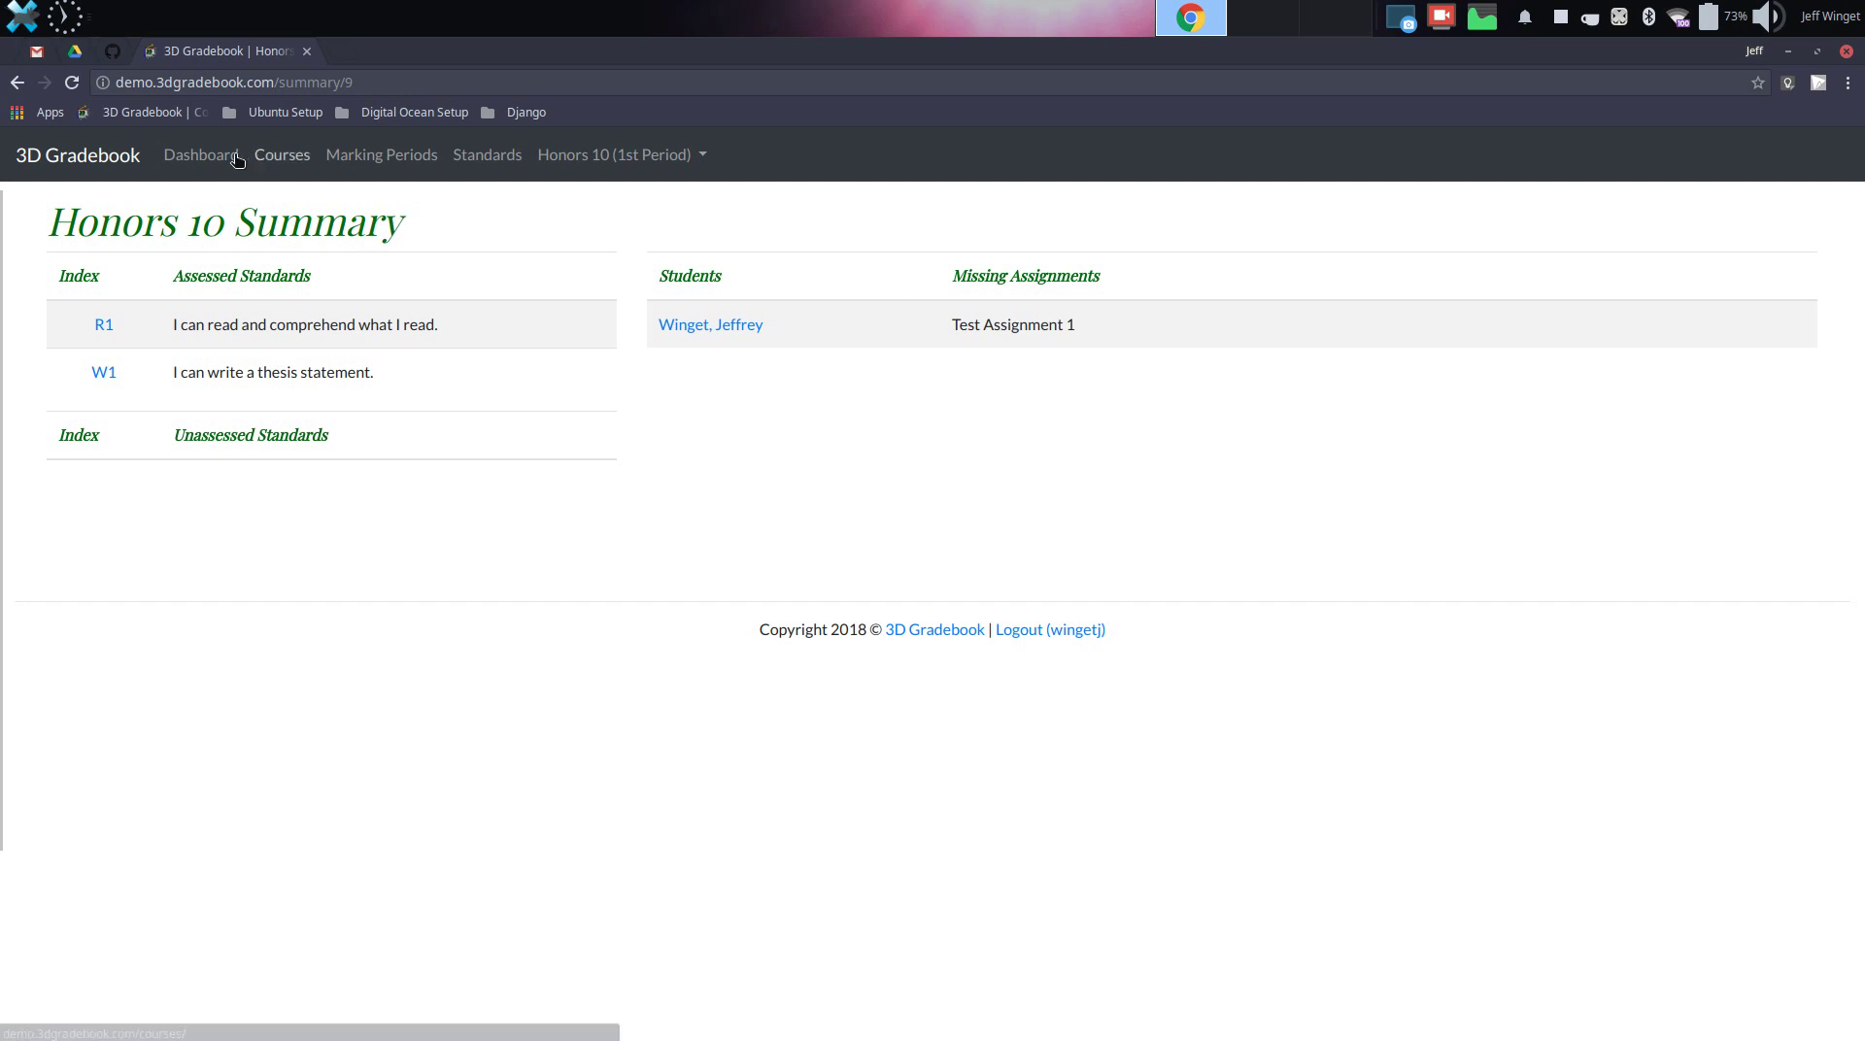
Open Test Assignment 1 from the dashboard in score-editing mode
left_click(201, 161)
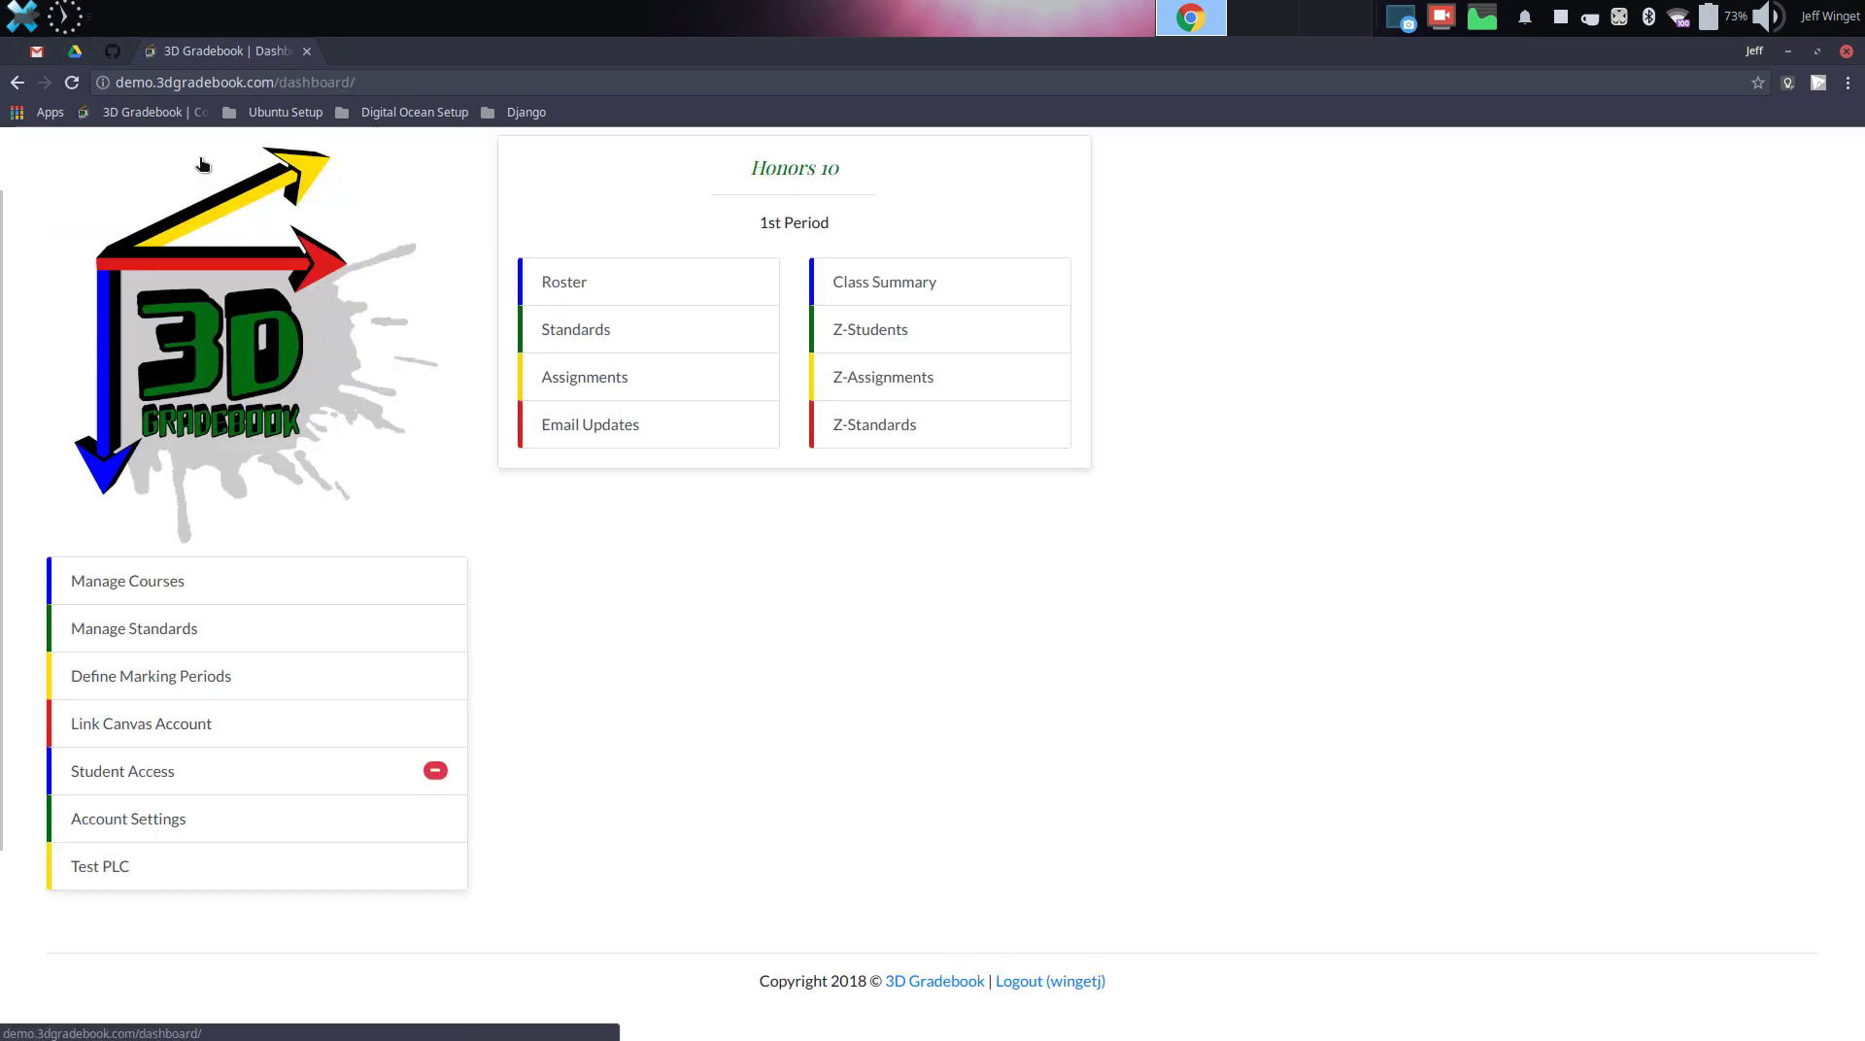
left_click(886, 387)
left_click(1760, 226)
Record the student's scores of 3 for R1 and 4 for W1, then save
left_click(952, 331)
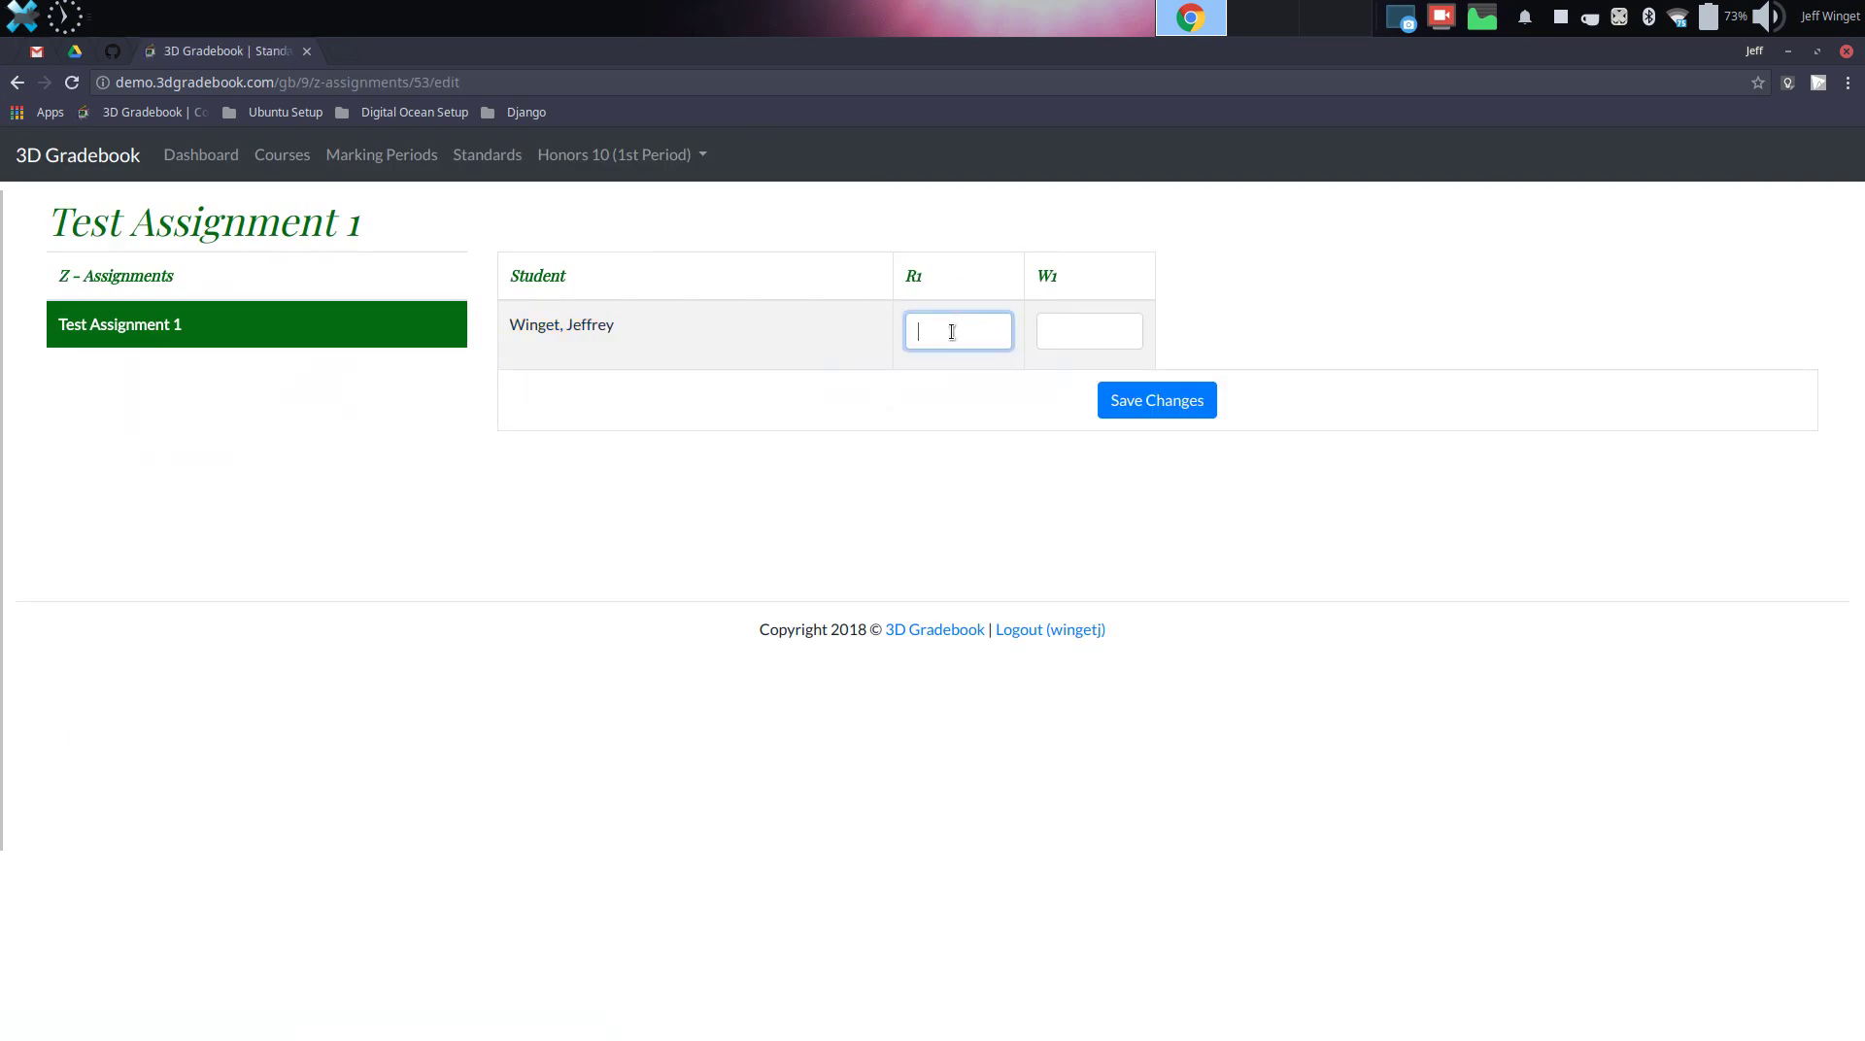
type("3")
key("Tab")
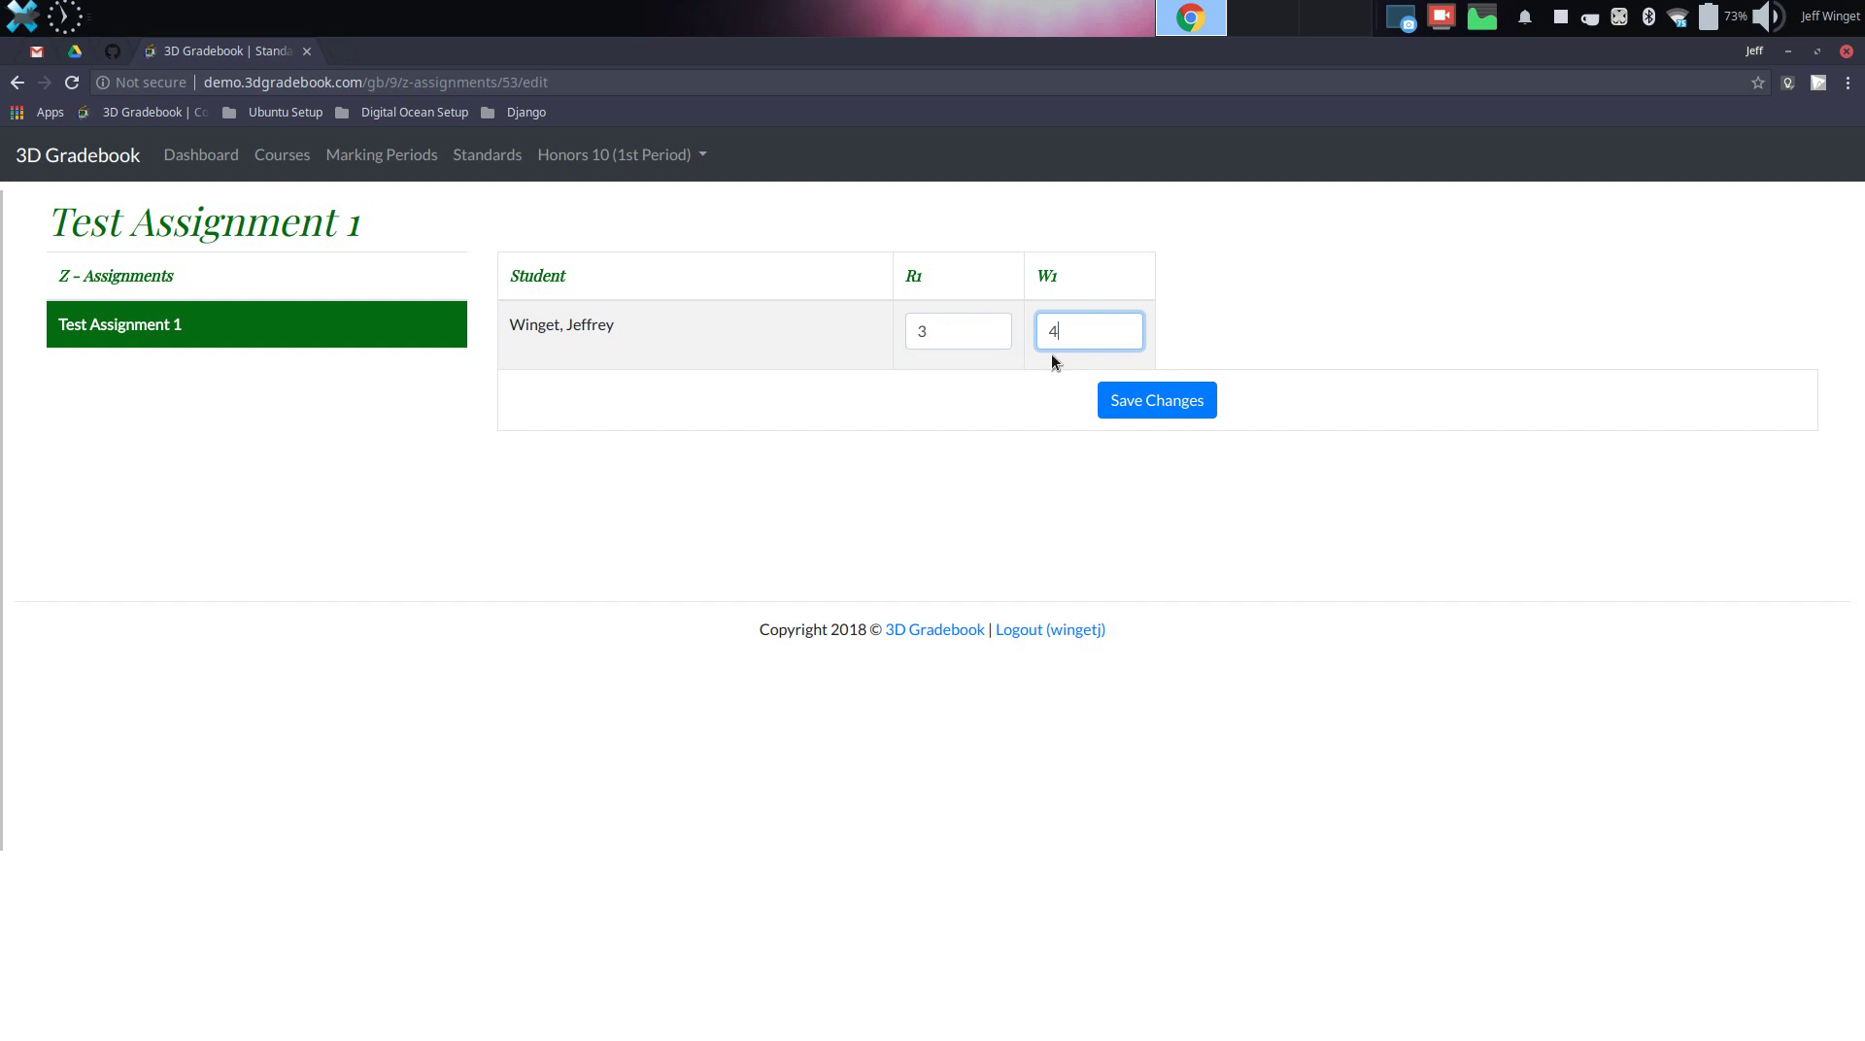
left_click(1151, 400)
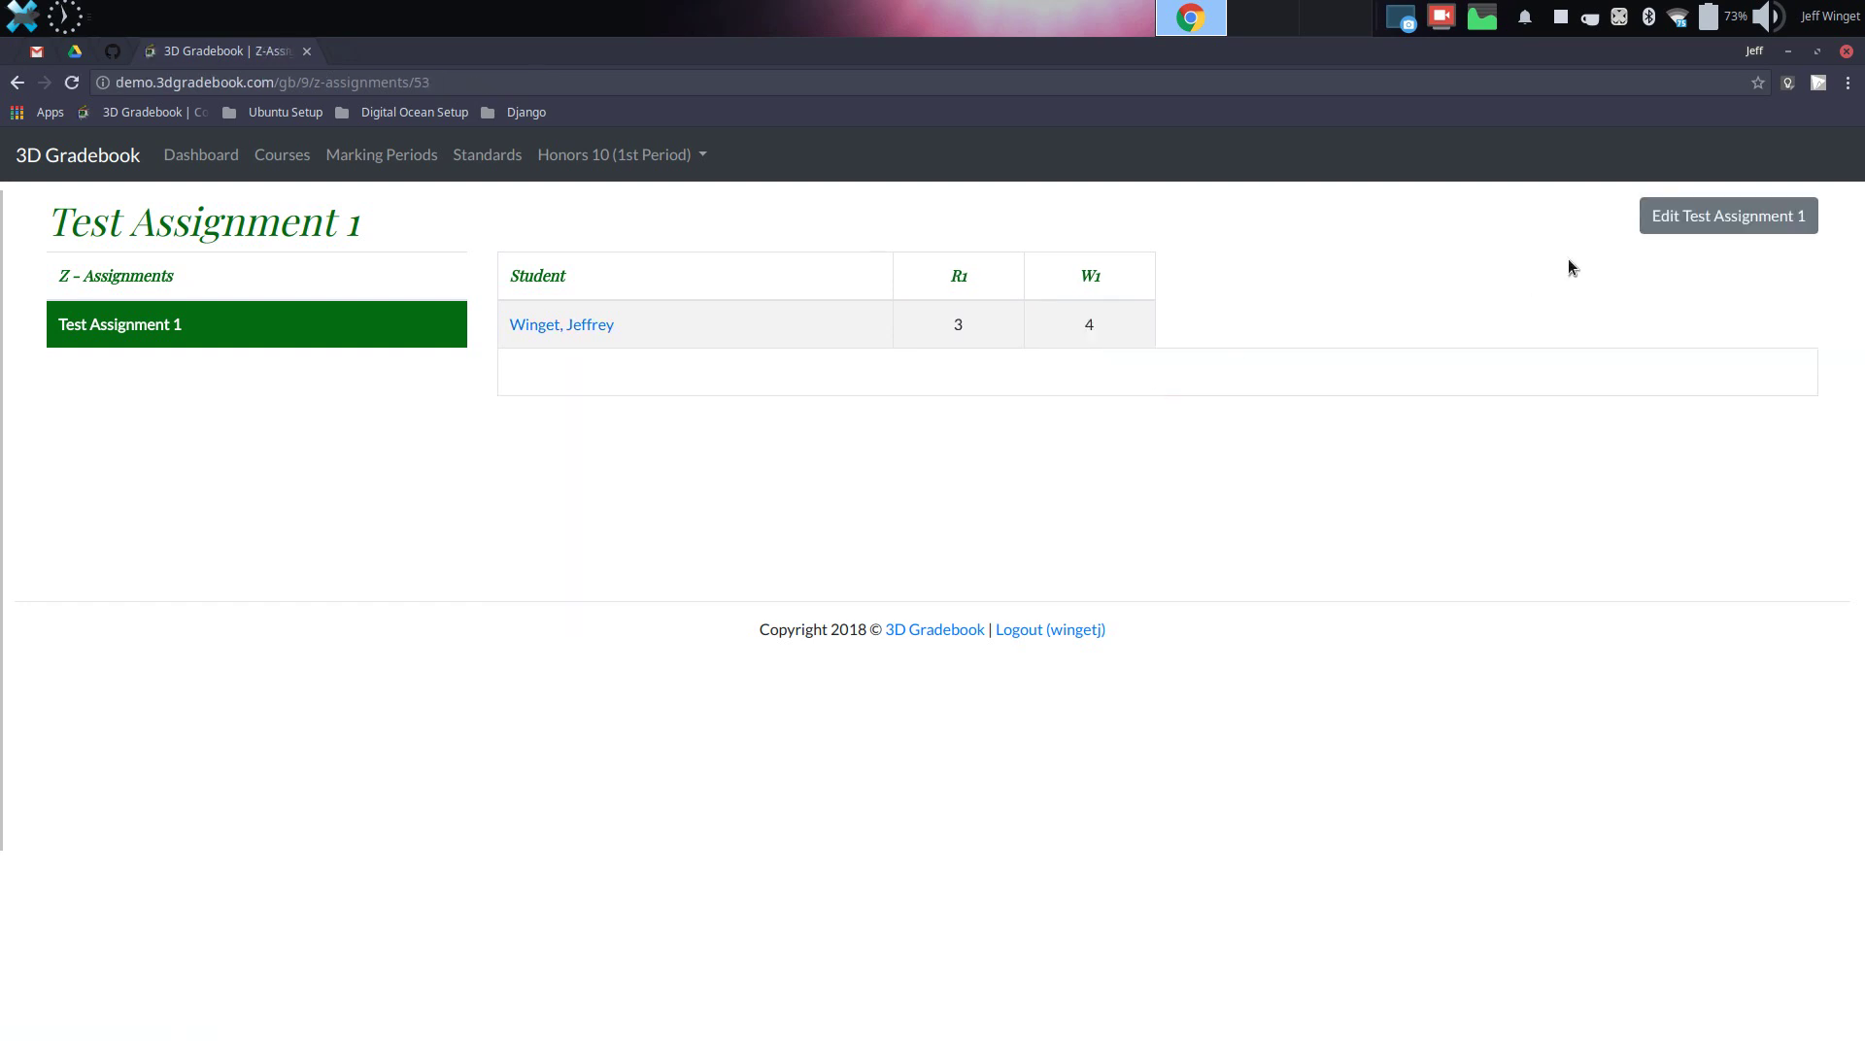